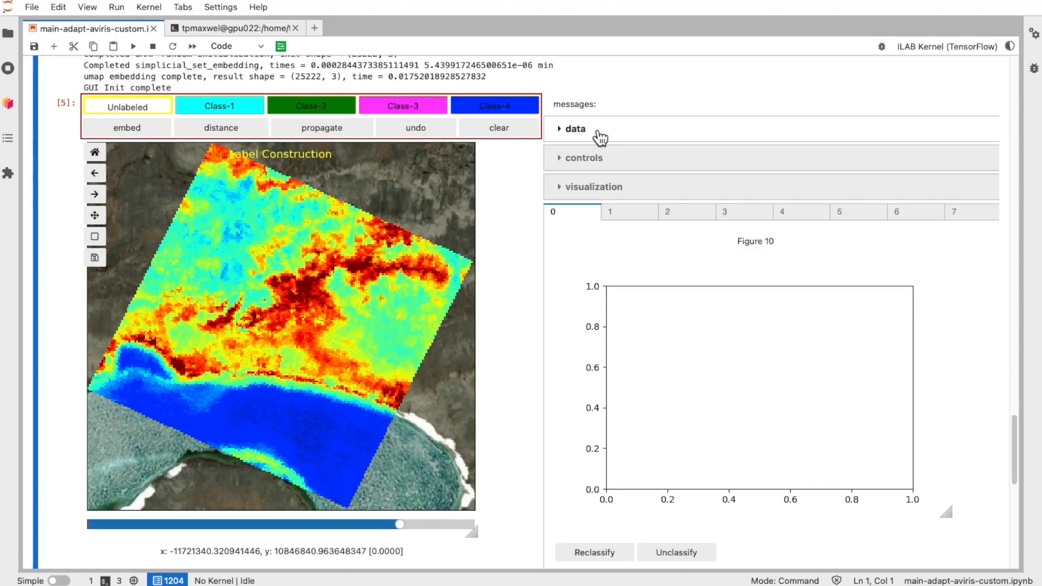
Step: Expand the data section and examine its images and blocks tabs
{"action": "left_click", "coordinate": [561, 129]}
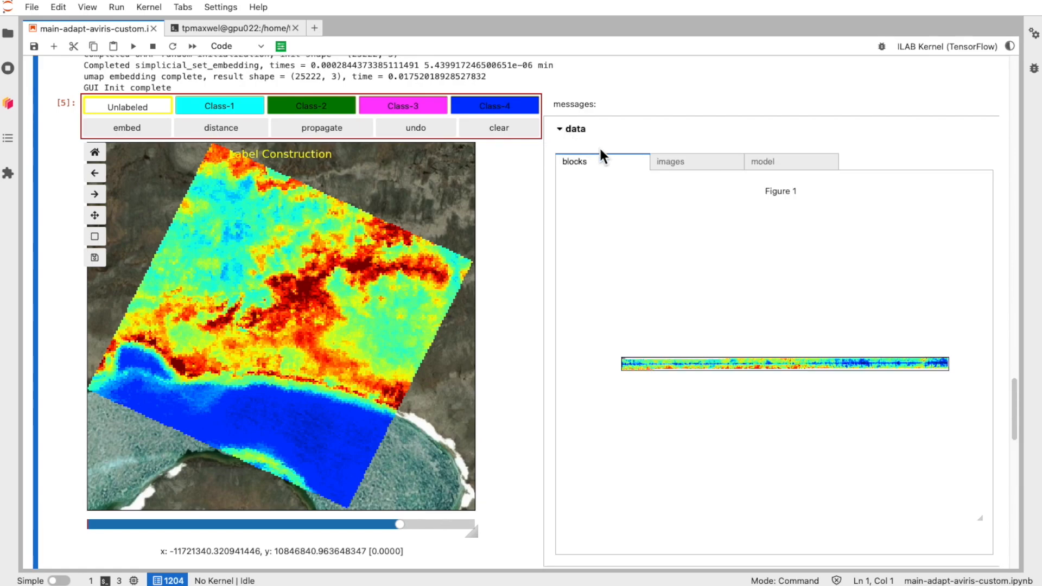
{"action": "left_click", "coordinate": [683, 162]}
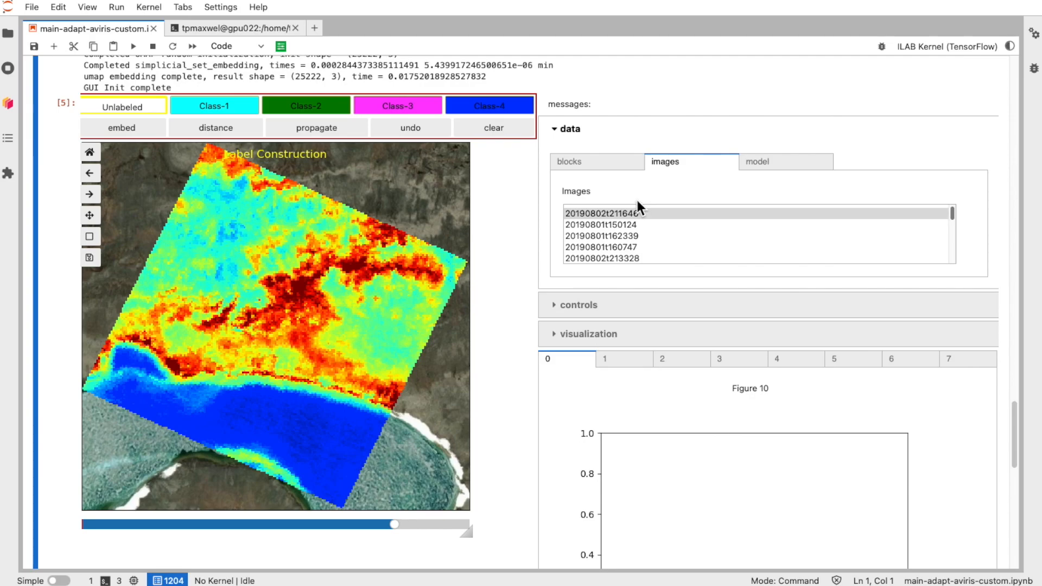
{"action": "left_click", "coordinate": [555, 129]}
{"action": "left_click", "coordinate": [557, 129]}
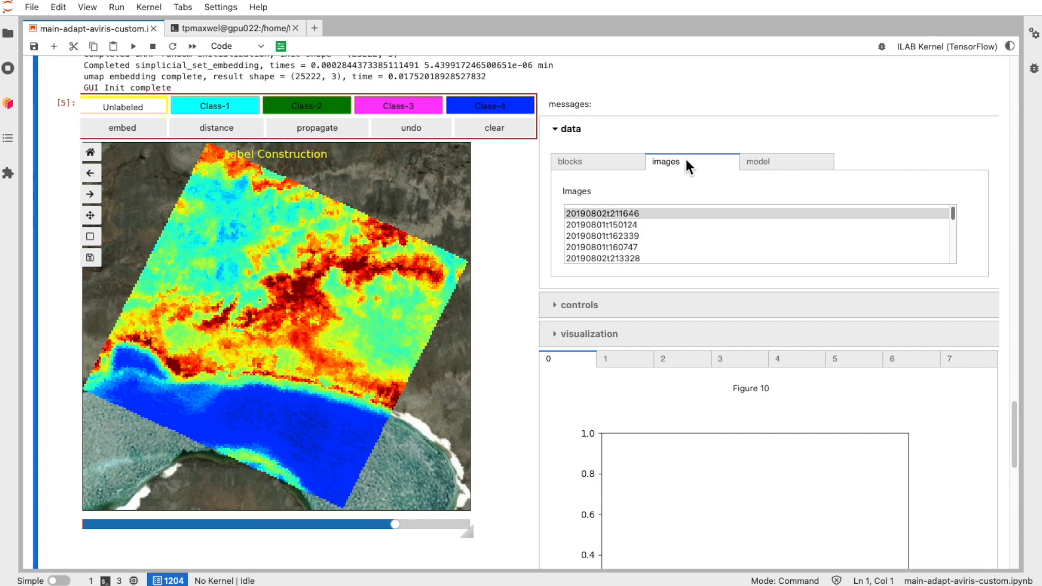
{"action": "left_click", "coordinate": [618, 162]}
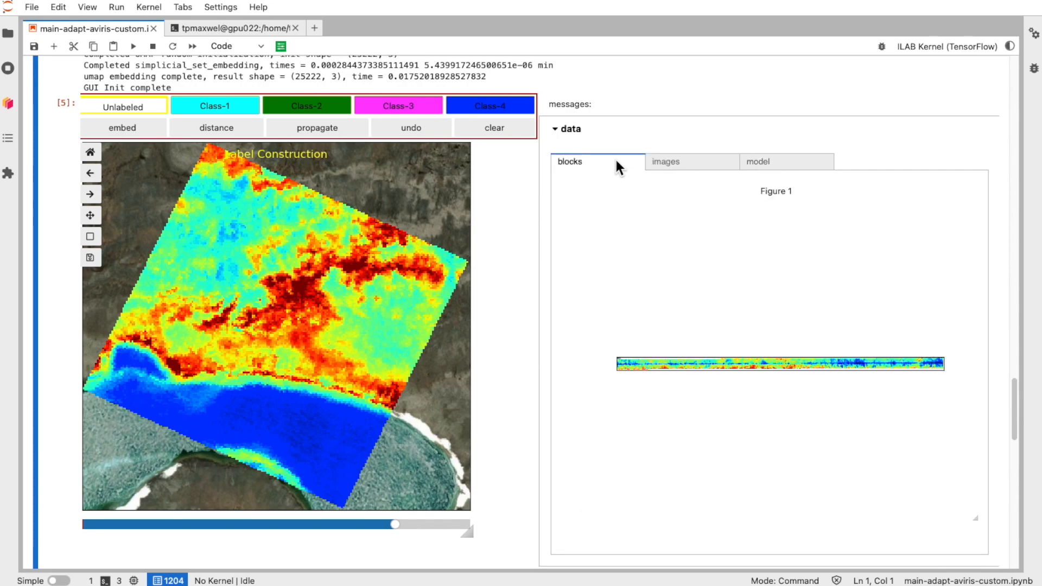
Step: Zoom into the left end of the blocks figure with a zoom rectangle
{"action": "mouse_move", "coordinate": [581, 261]}
{"action": "left_click", "coordinate": [575, 278]}
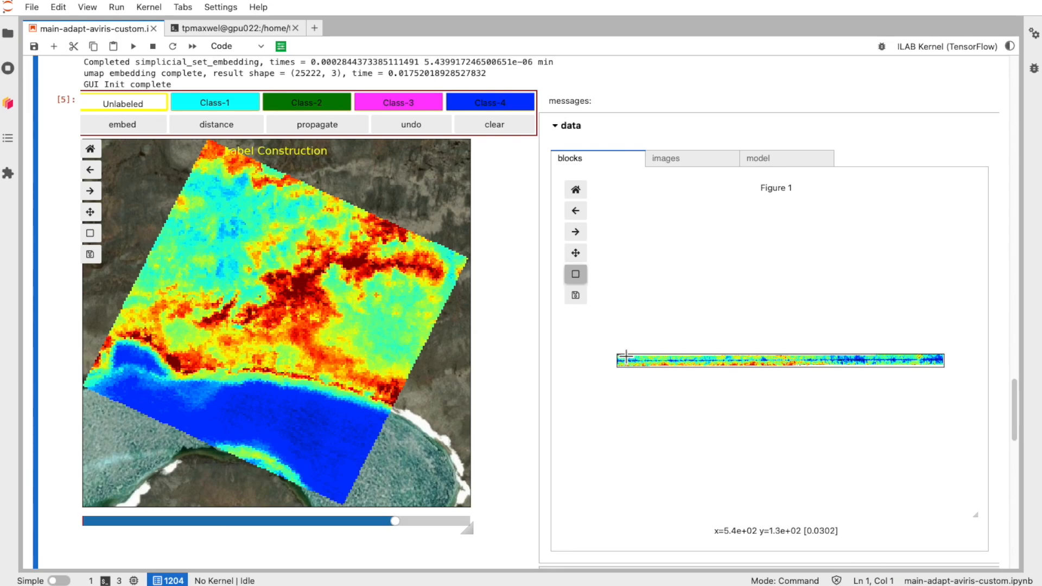
{"action": "left_click_drag", "start_coordinate": [625, 356], "coordinate": [668, 368]}
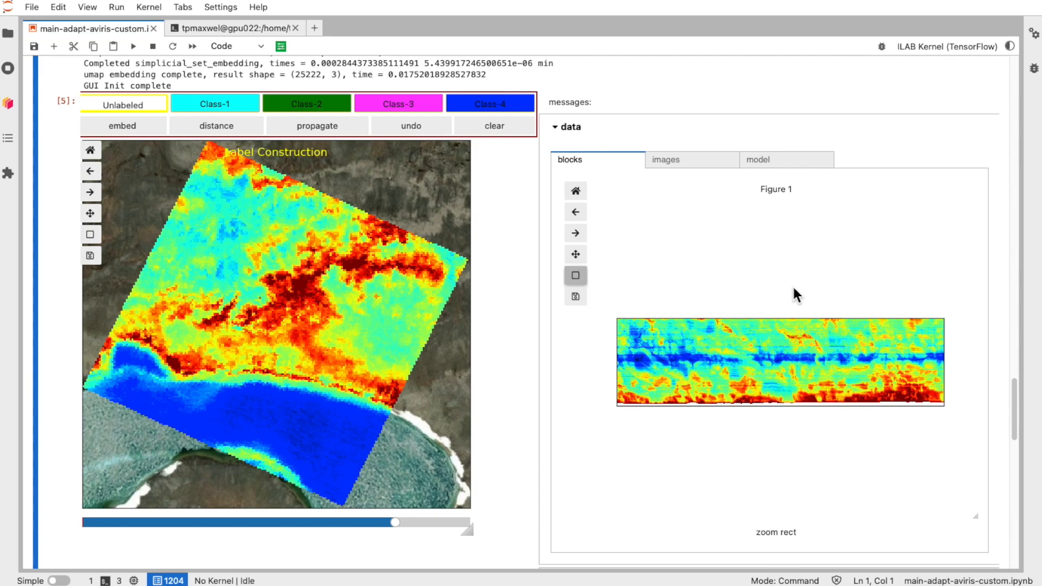
Step: Try the Use Model Data option with a band slider change, then switch it off again
{"action": "left_click", "coordinate": [773, 162]}
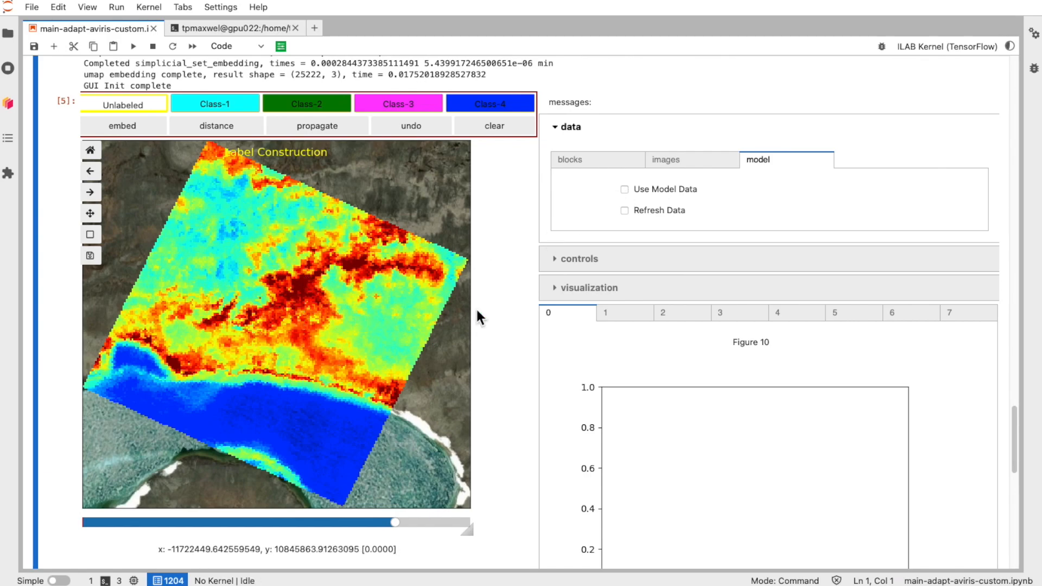
{"action": "left_click", "coordinate": [625, 190]}
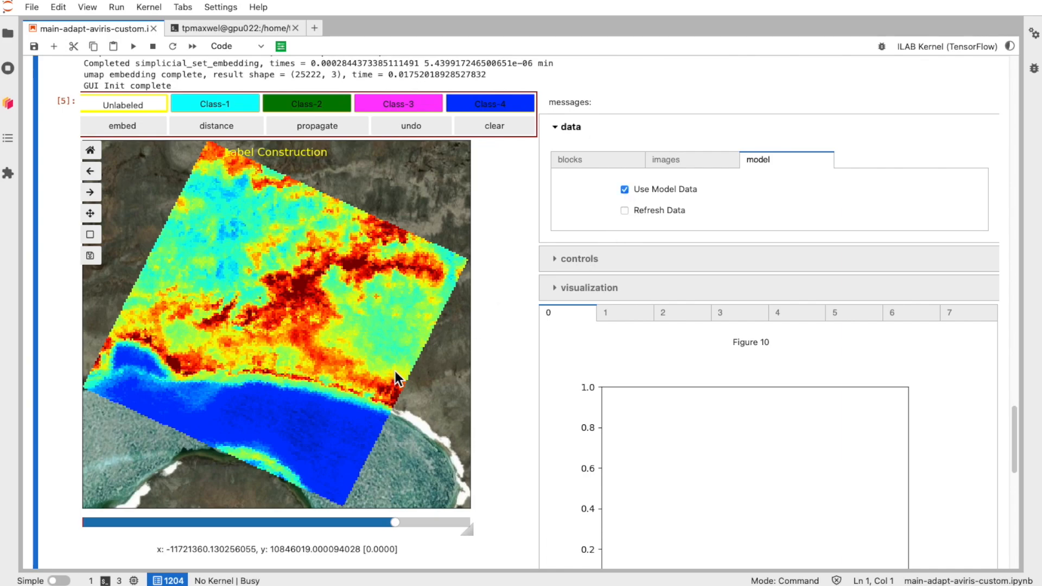
{"action": "left_click", "coordinate": [389, 523]}
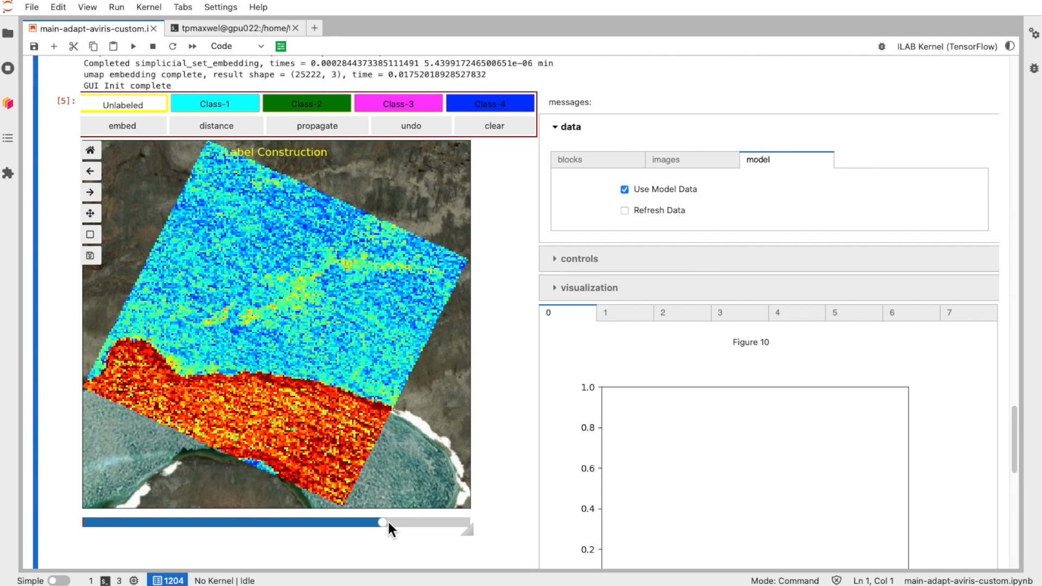
{"action": "left_click", "coordinate": [624, 189]}
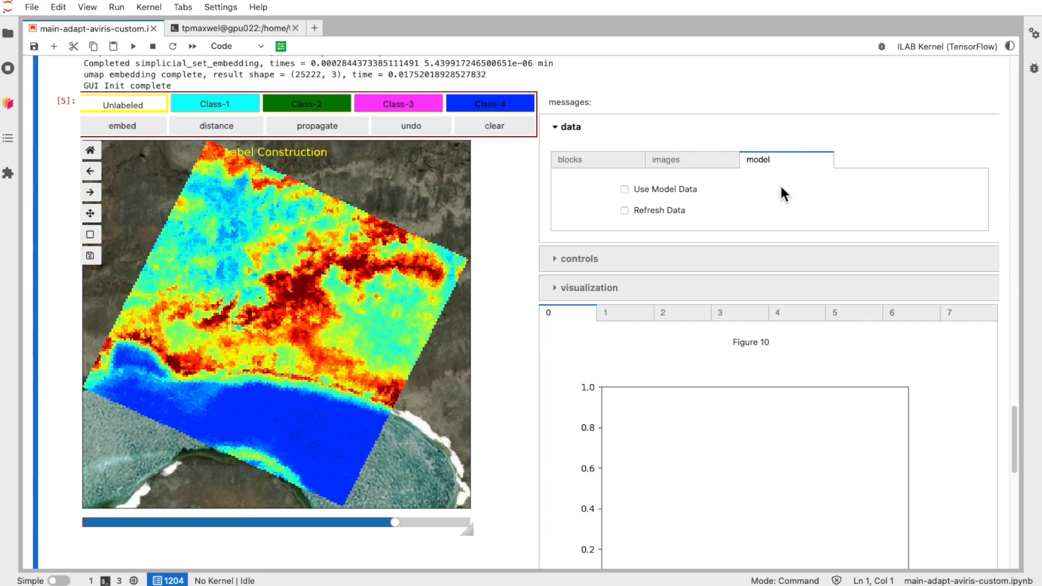
Step: Collapse the data section and move the band slider to a middle band
{"action": "left_click", "coordinate": [555, 127]}
{"action": "left_click", "coordinate": [284, 523]}
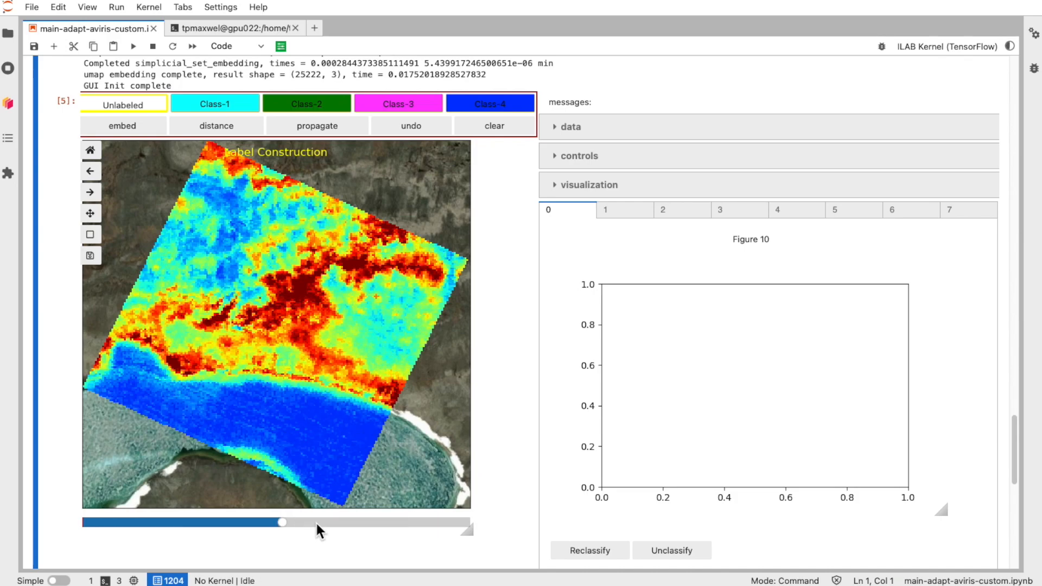
{"action": "left_click", "coordinate": [240, 522]}
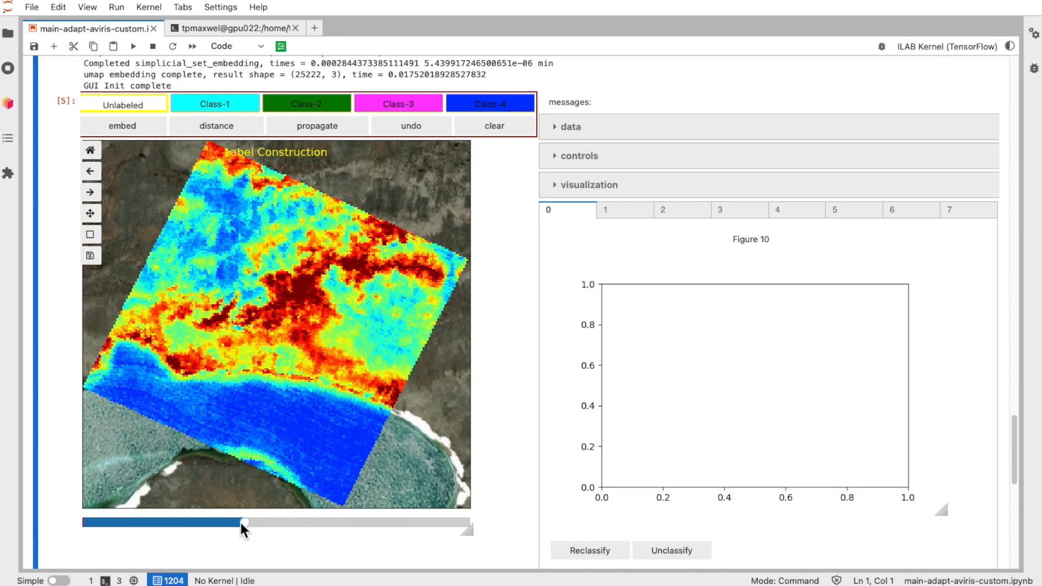
{"action": "left_click", "coordinate": [328, 522]}
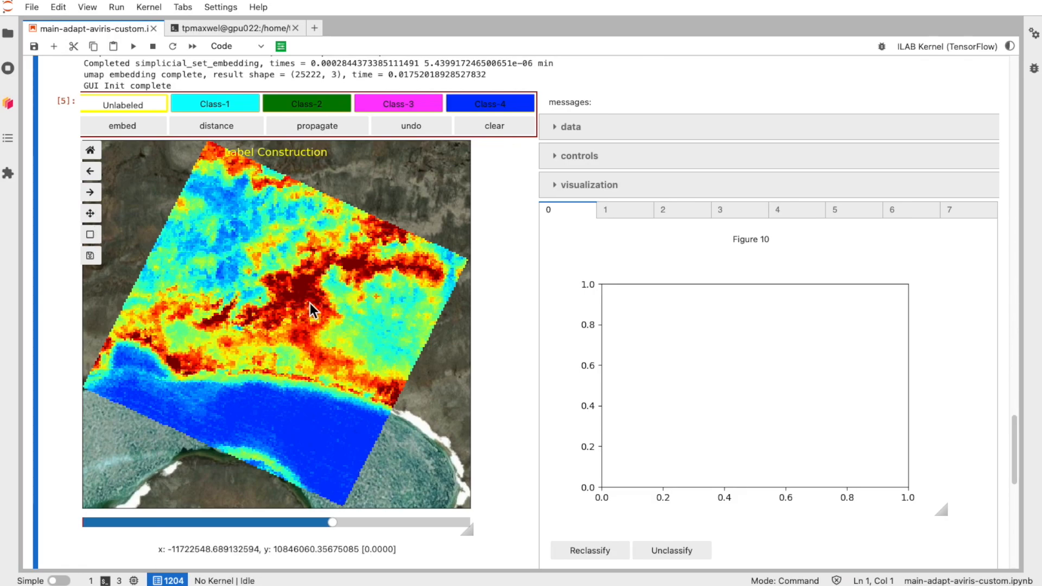
Step: Open the layer controls and try a basemap alpha of 0.50 before returning it to 1.00
{"action": "left_click", "coordinate": [557, 160]}
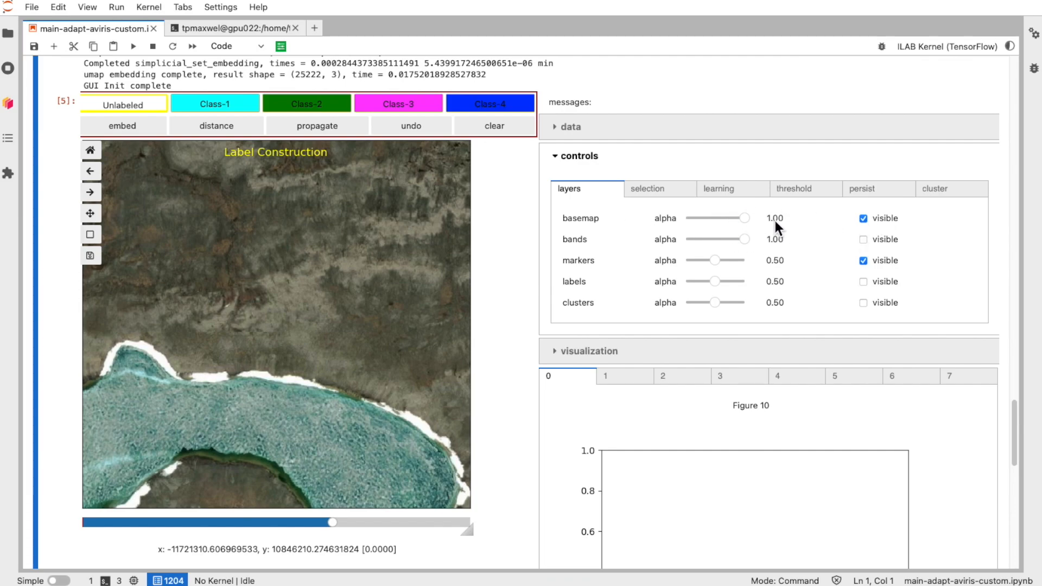
{"action": "left_click_drag", "start_coordinate": [744, 218], "coordinate": [714, 219]}
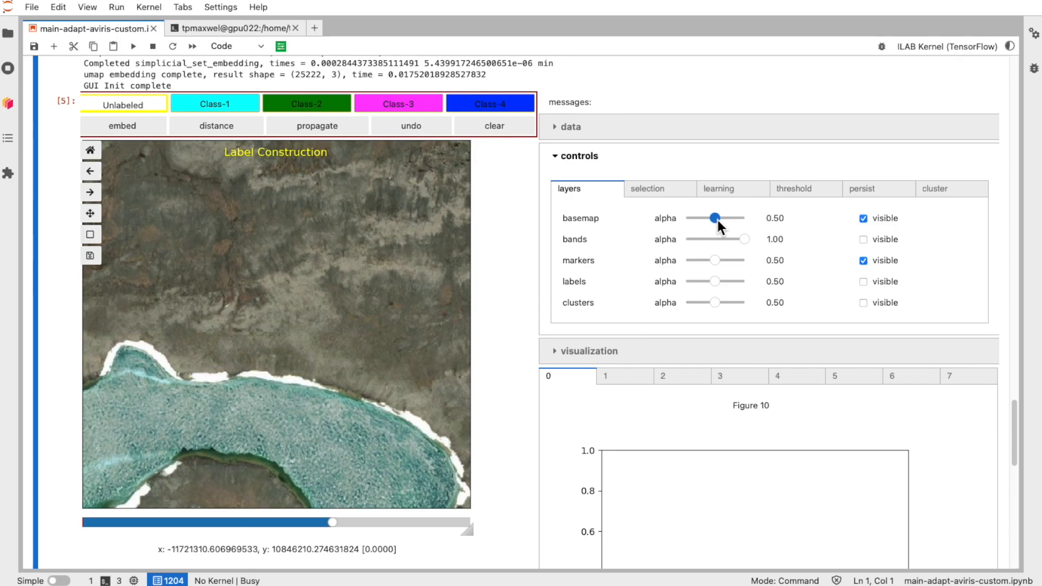
{"action": "left_click_drag", "start_coordinate": [715, 218], "coordinate": [769, 222]}
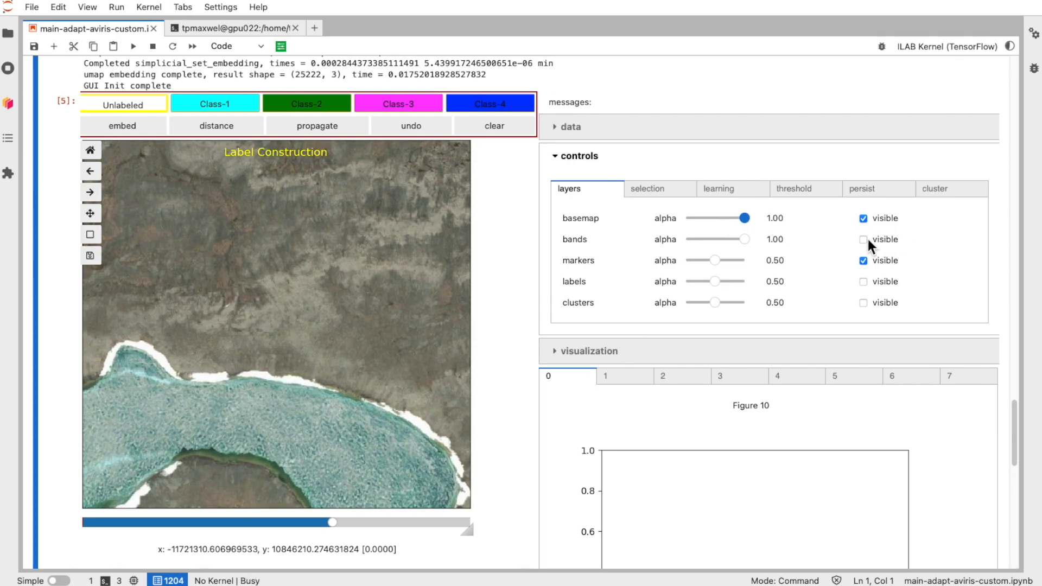
Step: Make the bands layer visible and preview its alpha at 0.30 before restoring 1.00
{"action": "left_click", "coordinate": [863, 240]}
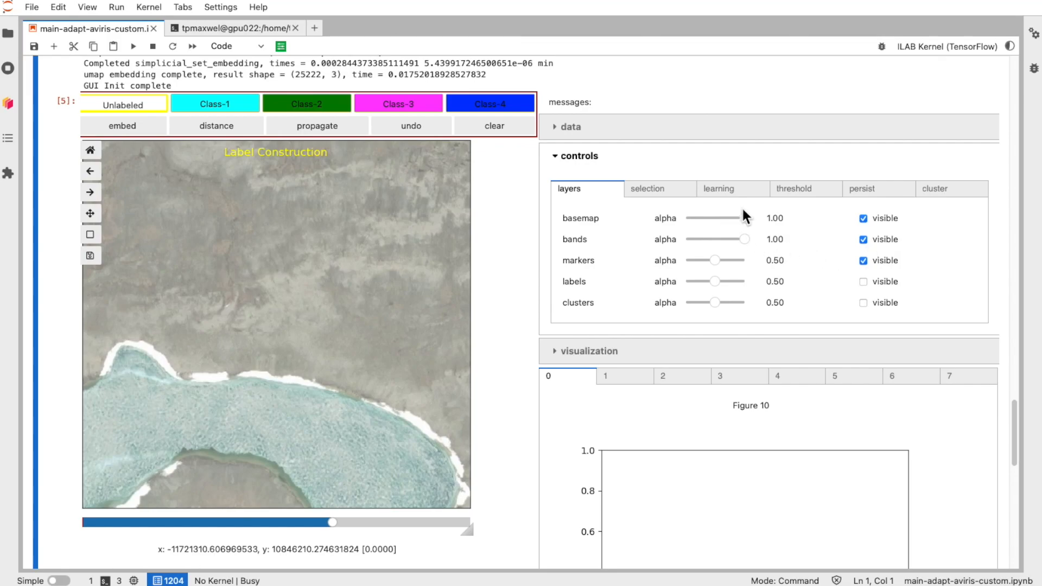
{"action": "left_click_drag", "start_coordinate": [743, 239], "coordinate": [701, 238]}
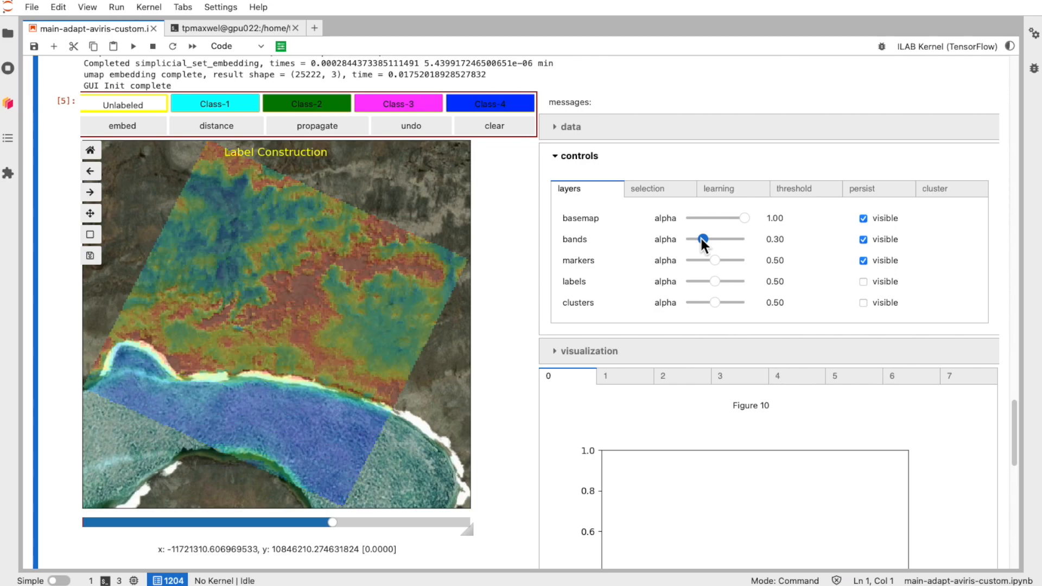
{"action": "left_click_drag", "start_coordinate": [701, 239], "coordinate": [761, 243]}
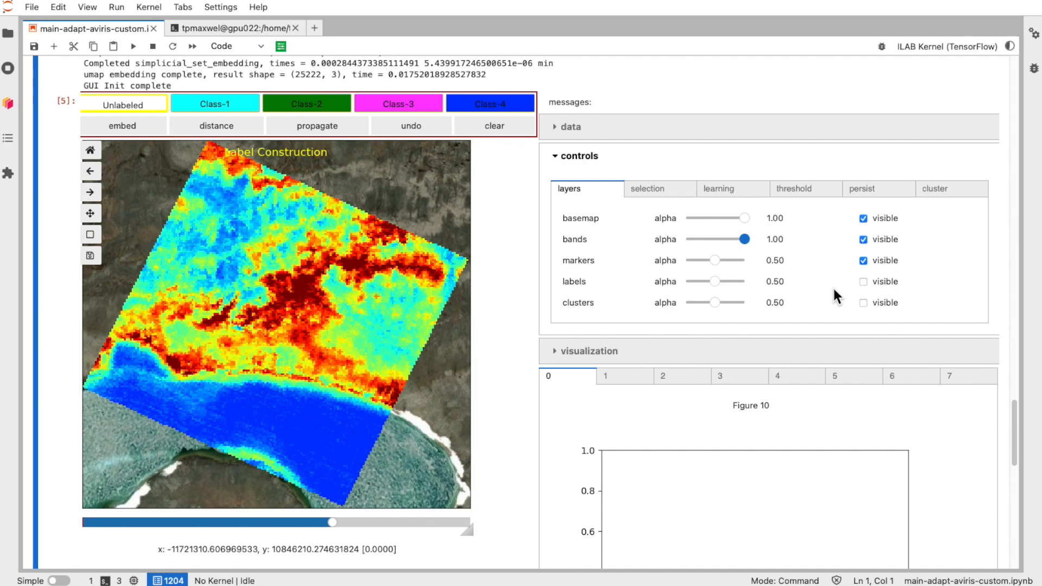
{"action": "scroll", "coordinate": [833, 288], "scroll_direction": "down", "scroll_amount": 4}
{"action": "scroll", "coordinate": [833, 283], "scroll_direction": "up", "scroll_amount": 3}
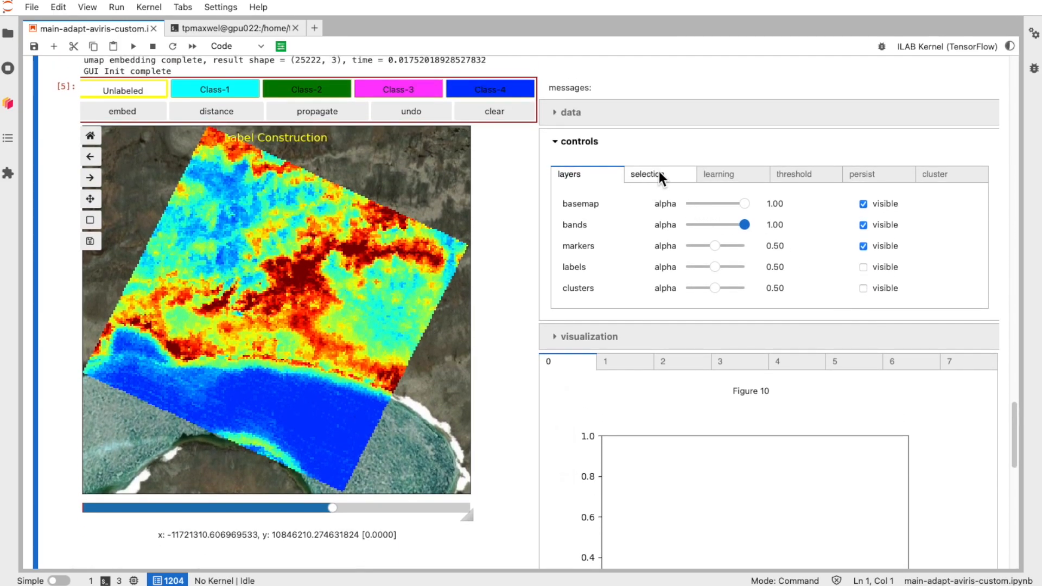
{"action": "left_click", "coordinate": [656, 171]}
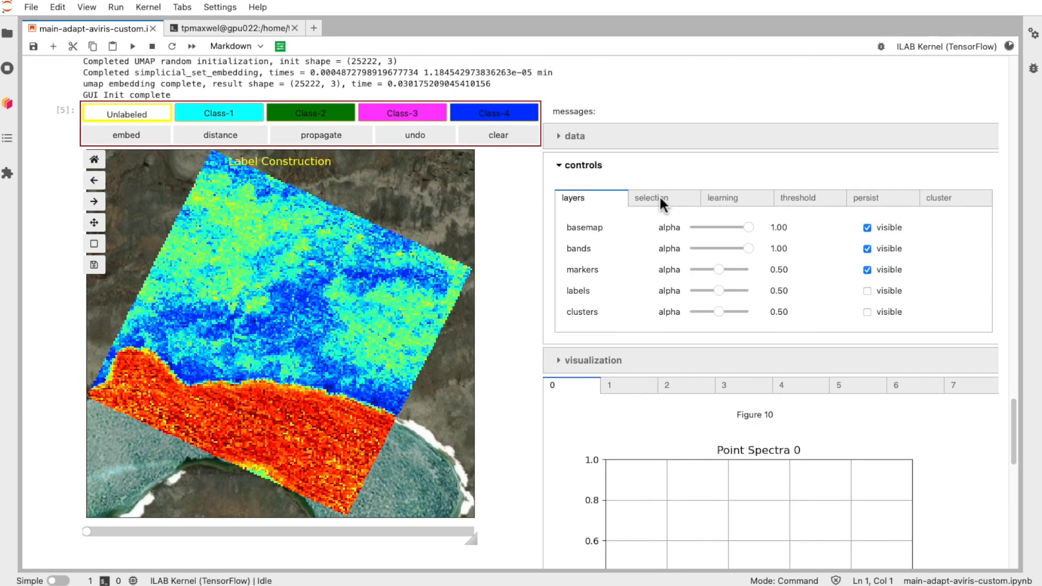
Step: Set the selection operation to select point and pick a pixel in the blue area to plot its spectrum
{"action": "left_click", "coordinate": [659, 201]}
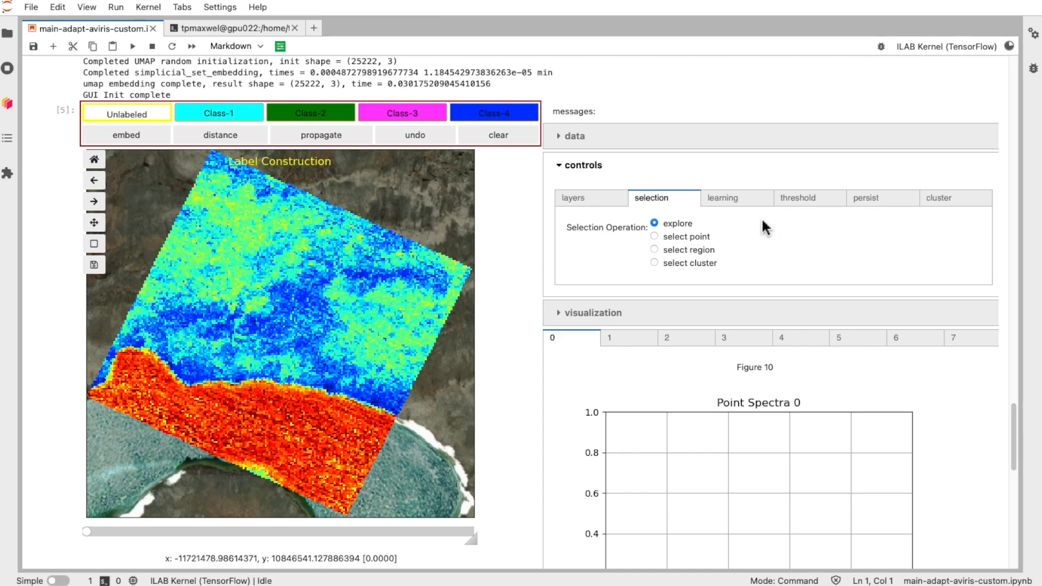
{"action": "left_click", "coordinate": [655, 236]}
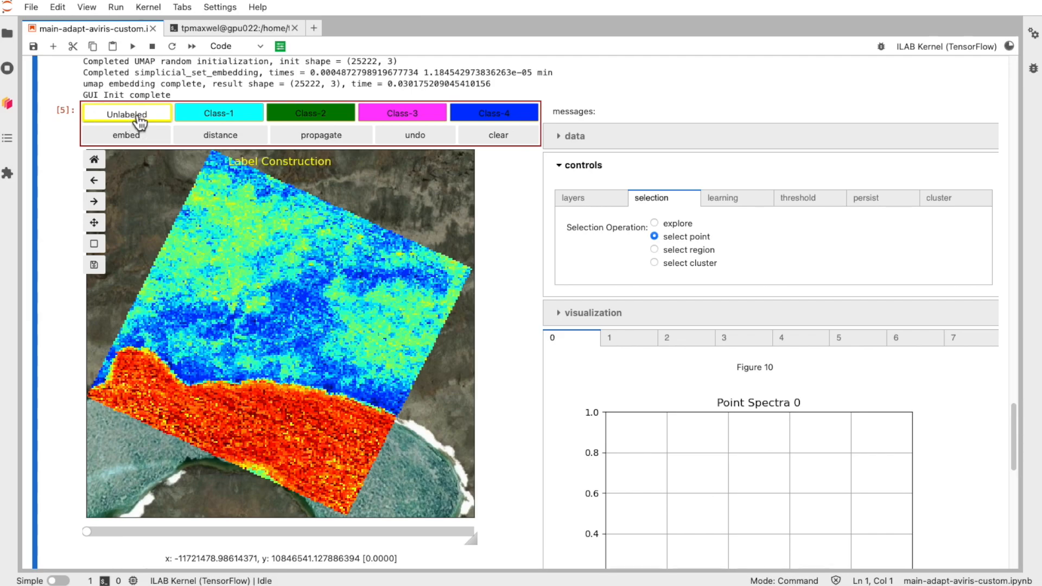
{"action": "left_click", "coordinate": [237, 293]}
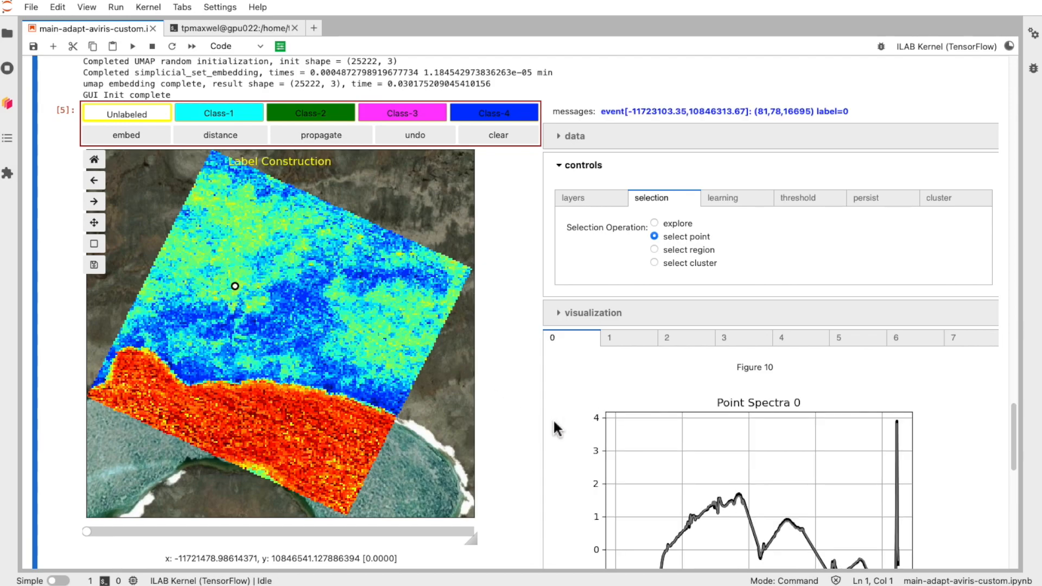
Step: Select several more pixels across the blue and red regions to compare their point spectra
{"action": "scroll", "coordinate": [554, 426], "scroll_direction": "down", "scroll_amount": 3}
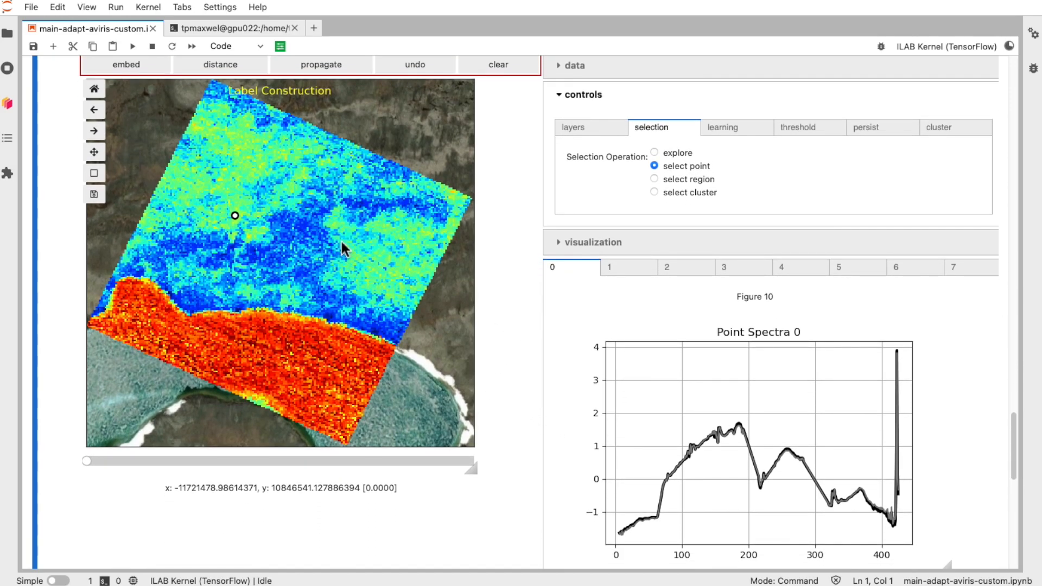
{"action": "left_click", "coordinate": [346, 236]}
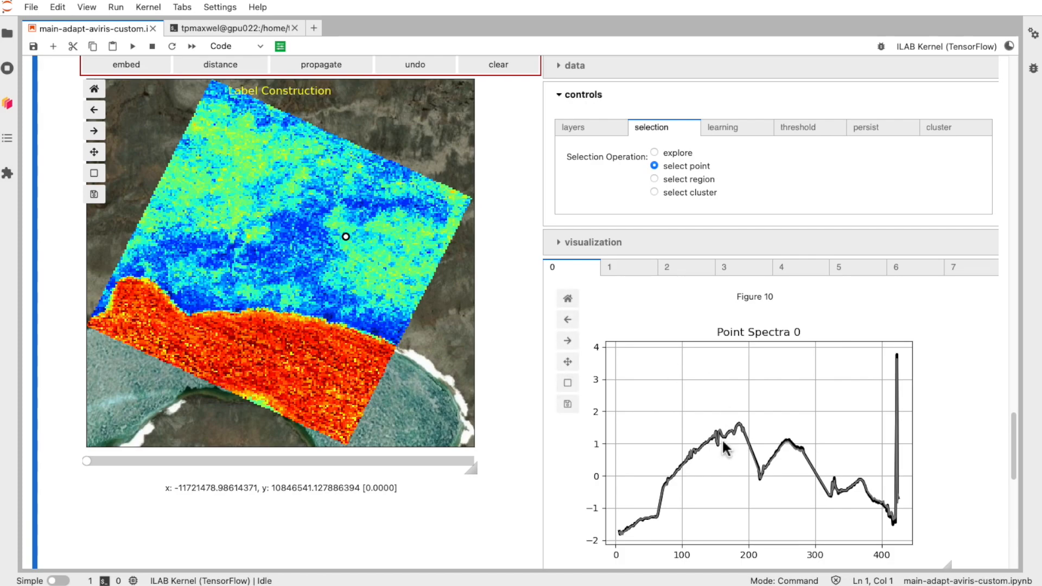
{"action": "left_click", "coordinate": [268, 341]}
{"action": "left_click", "coordinate": [198, 330]}
{"action": "left_click", "coordinate": [187, 258]}
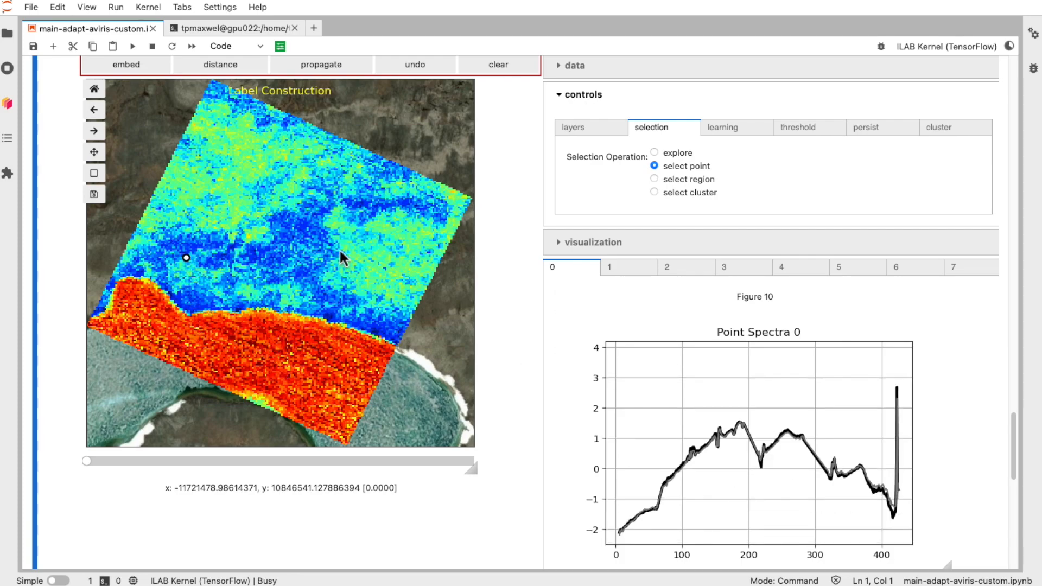
{"action": "left_click", "coordinate": [360, 220]}
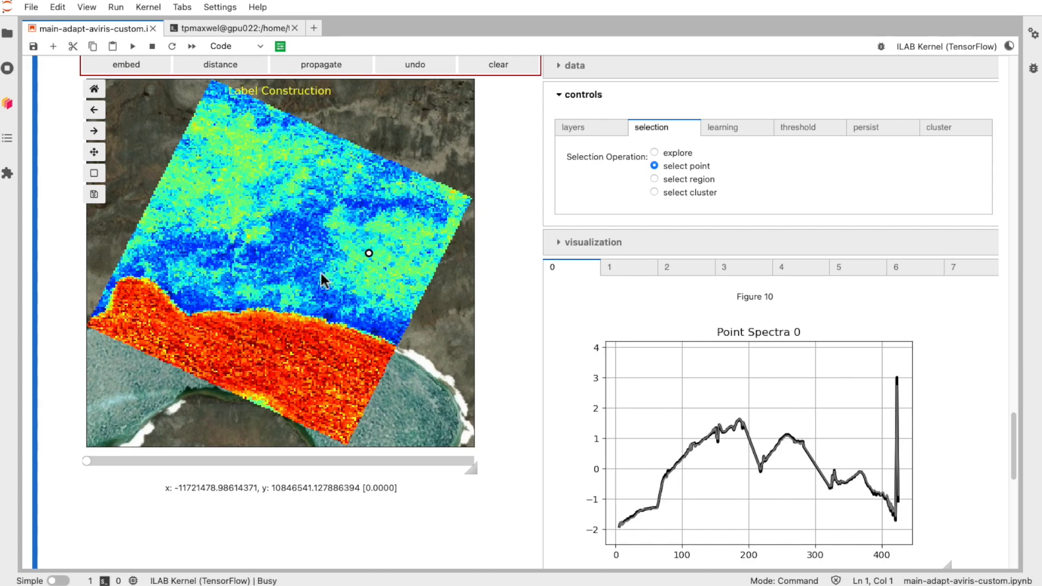
{"action": "left_click", "coordinate": [239, 338]}
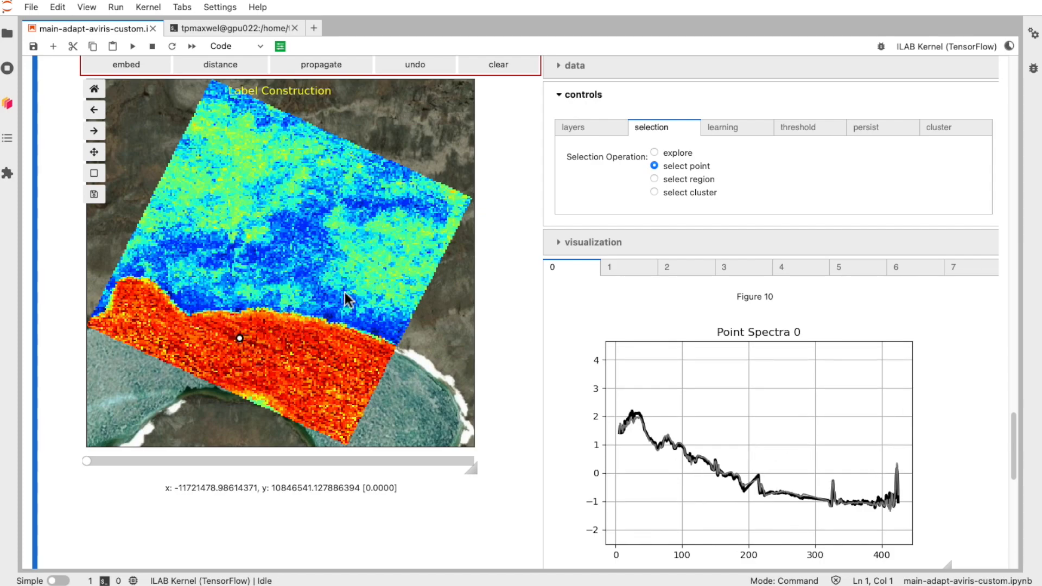
Step: Zoom into a section of the point spectra plot twice, then reset the plot to its home view
{"action": "mouse_move", "coordinate": [832, 337]}
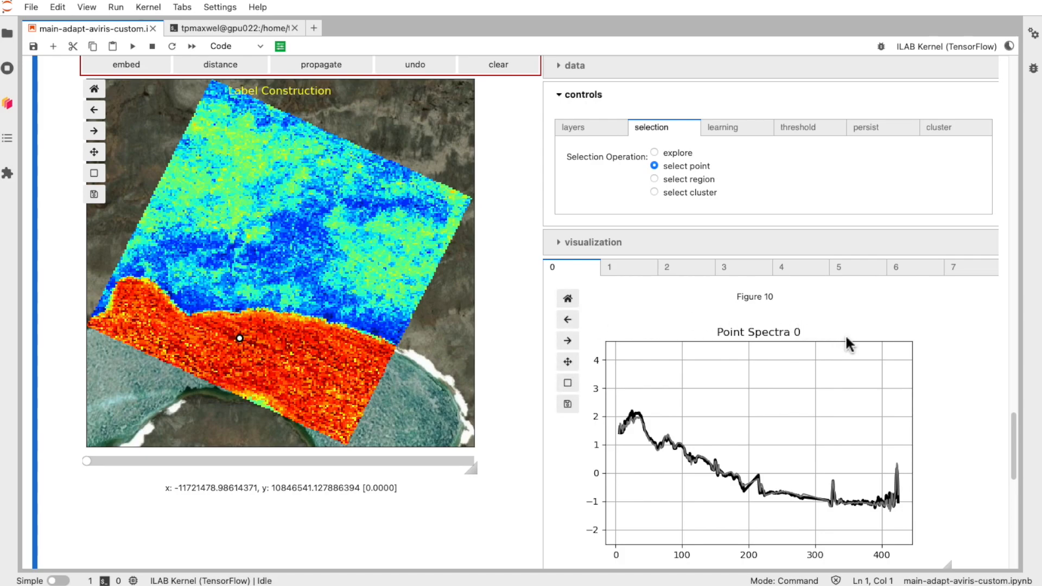
{"action": "left_click", "coordinate": [567, 383]}
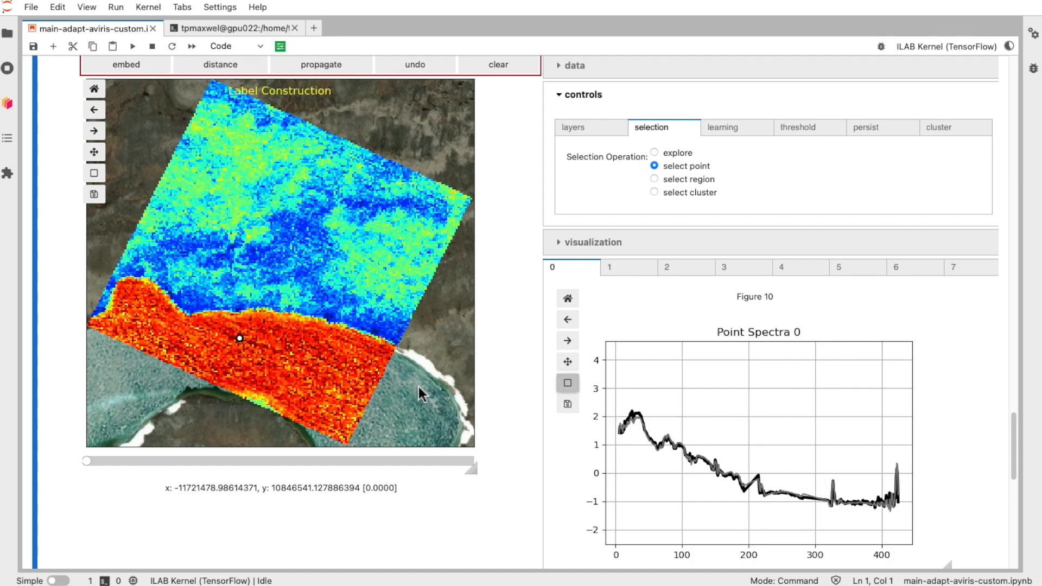
{"action": "left_click", "coordinate": [748, 457]}
{"action": "left_click_drag", "start_coordinate": [748, 458], "coordinate": [846, 528]}
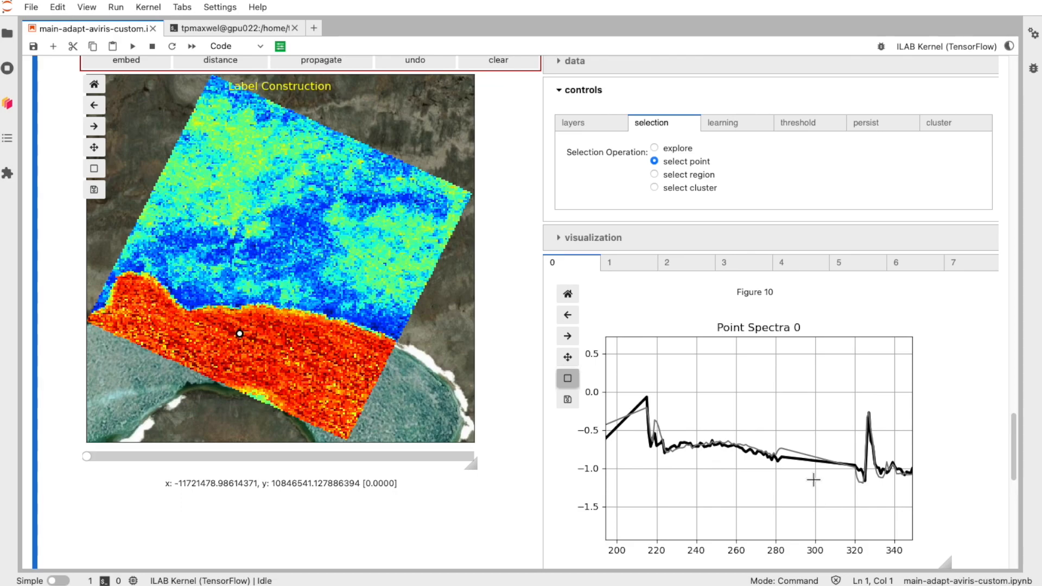
{"action": "left_click_drag", "start_coordinate": [744, 423], "coordinate": [844, 510]}
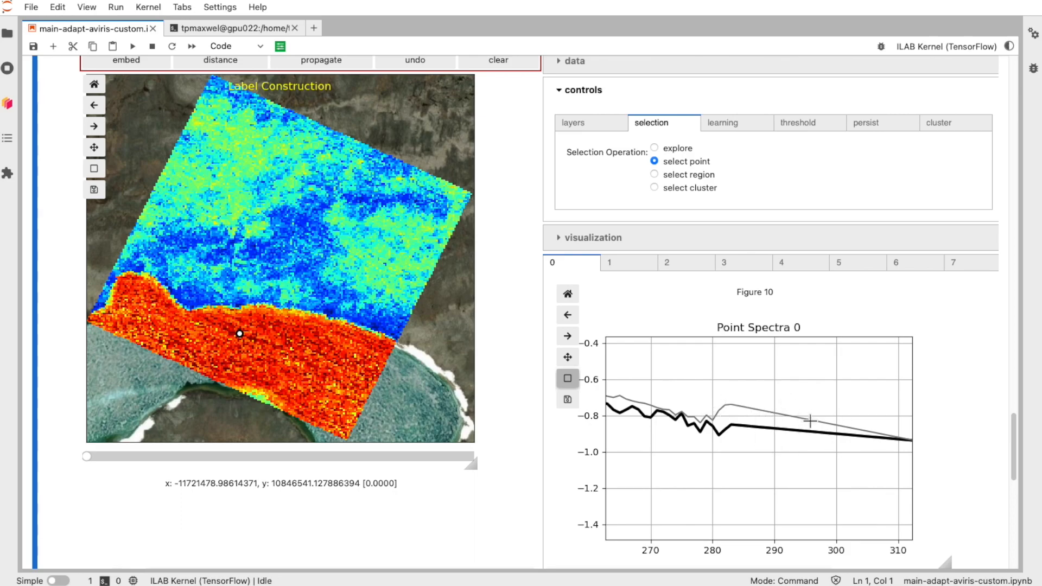
{"action": "left_click", "coordinate": [573, 383]}
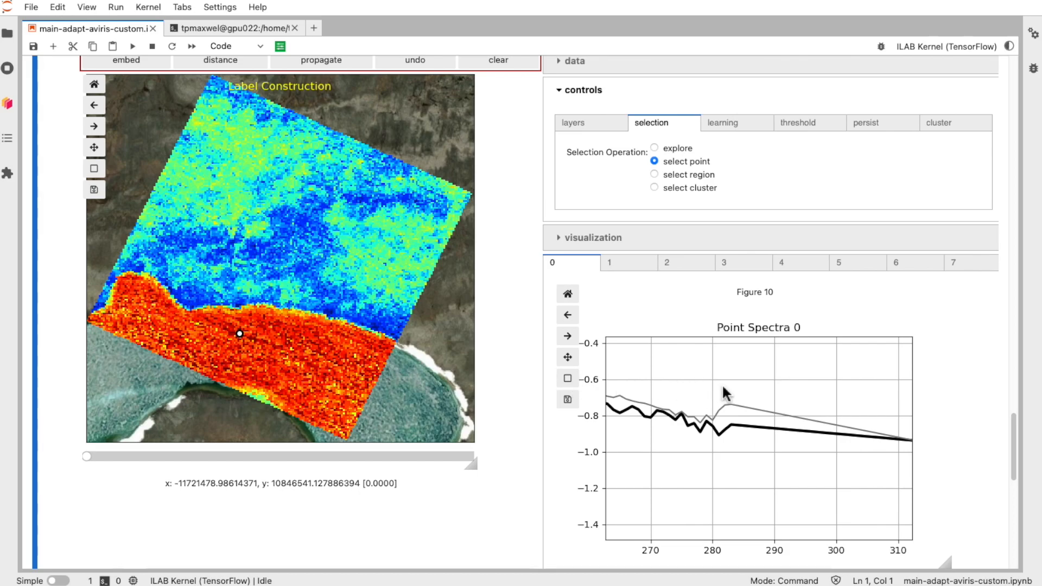
{"action": "left_click", "coordinate": [567, 294]}
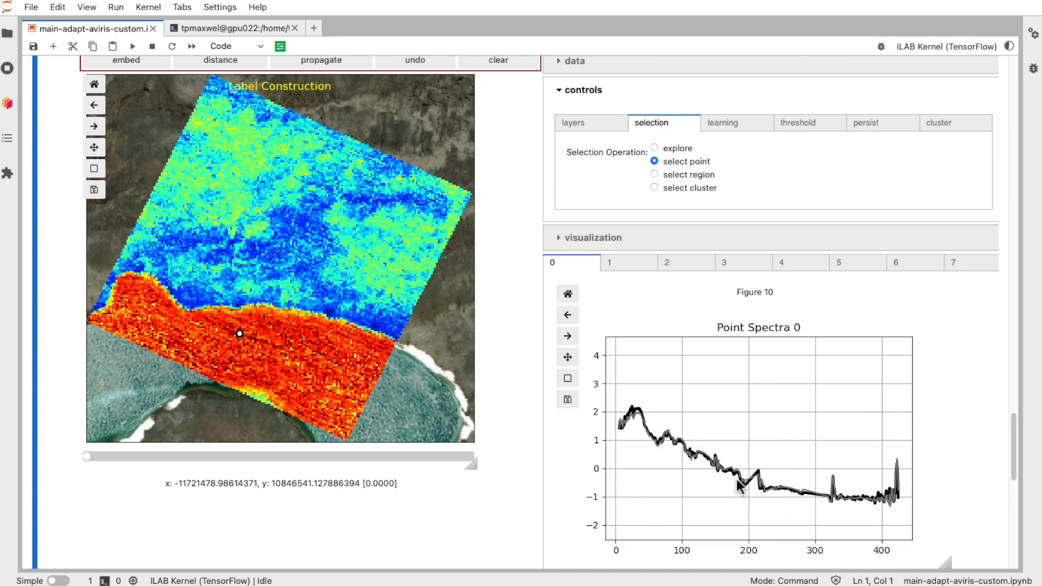
Step: Select two more pixels in the blue region to plot their point spectra
{"action": "left_click", "coordinate": [319, 249]}
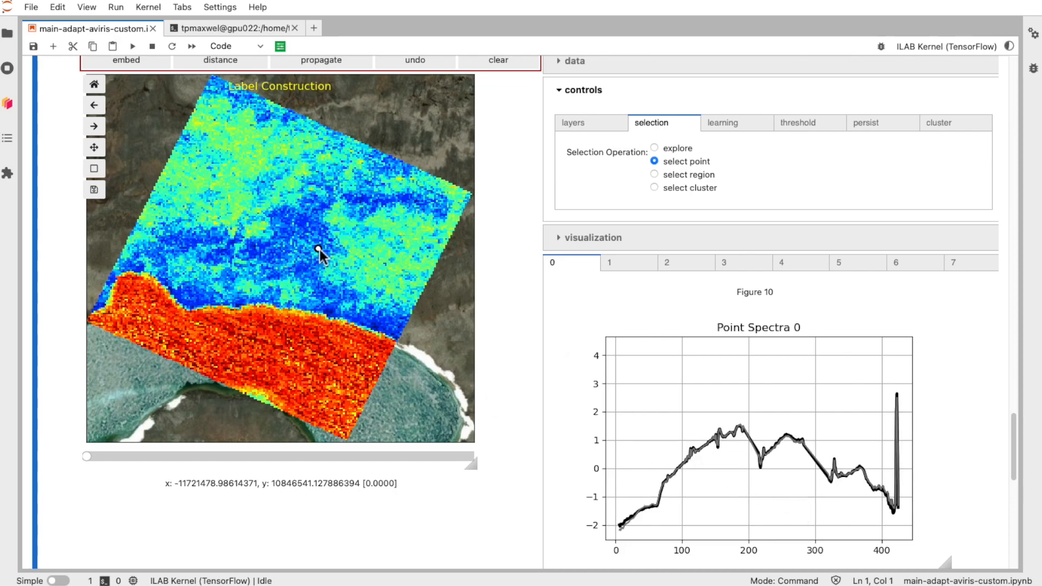
{"action": "left_click", "coordinate": [186, 237]}
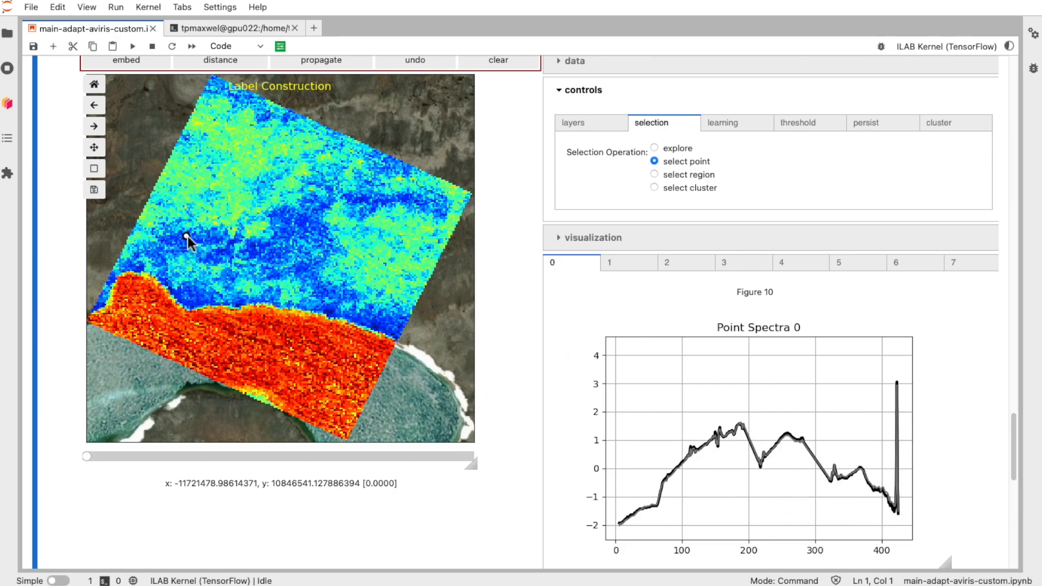
{"action": "mouse_move", "coordinate": [857, 471]}
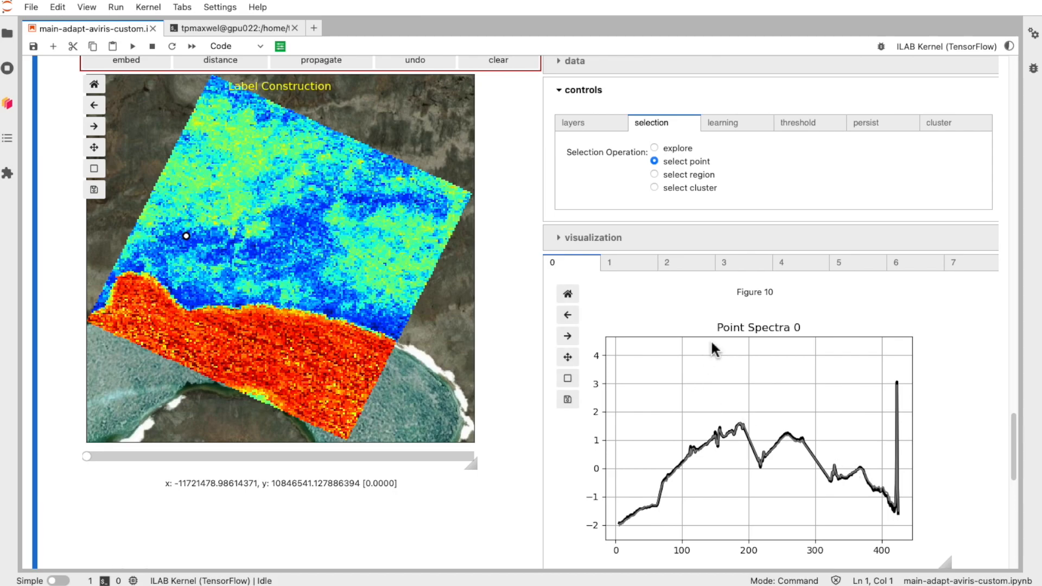
Step: Choose Class-4 and mark four pixels across the red region
{"action": "scroll", "coordinate": [357, 187], "scroll_direction": "up", "scroll_amount": 1}
{"action": "scroll", "coordinate": [357, 187], "scroll_direction": "up", "scroll_amount": 2}
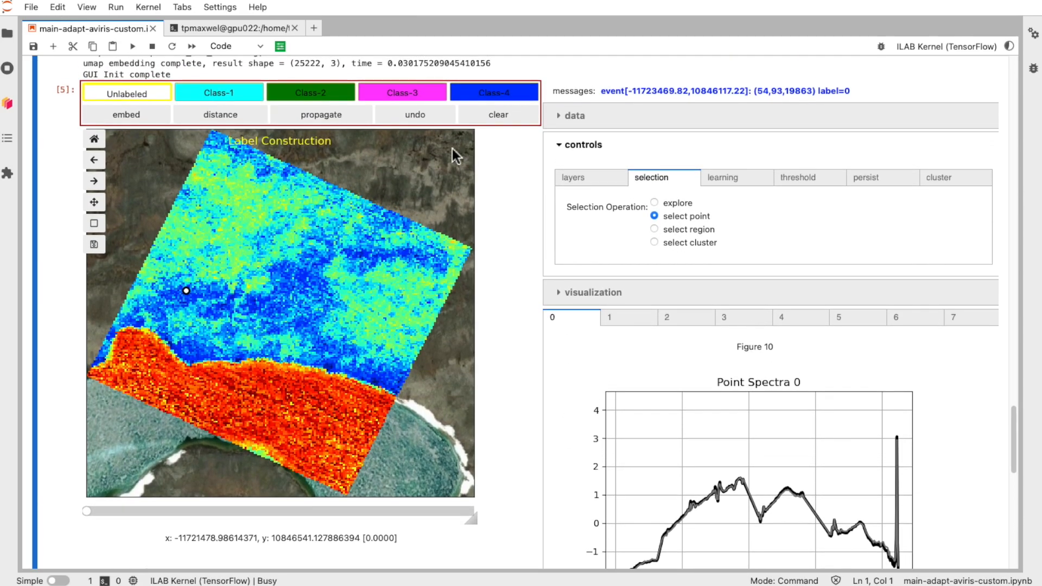
{"action": "left_click", "coordinate": [497, 95]}
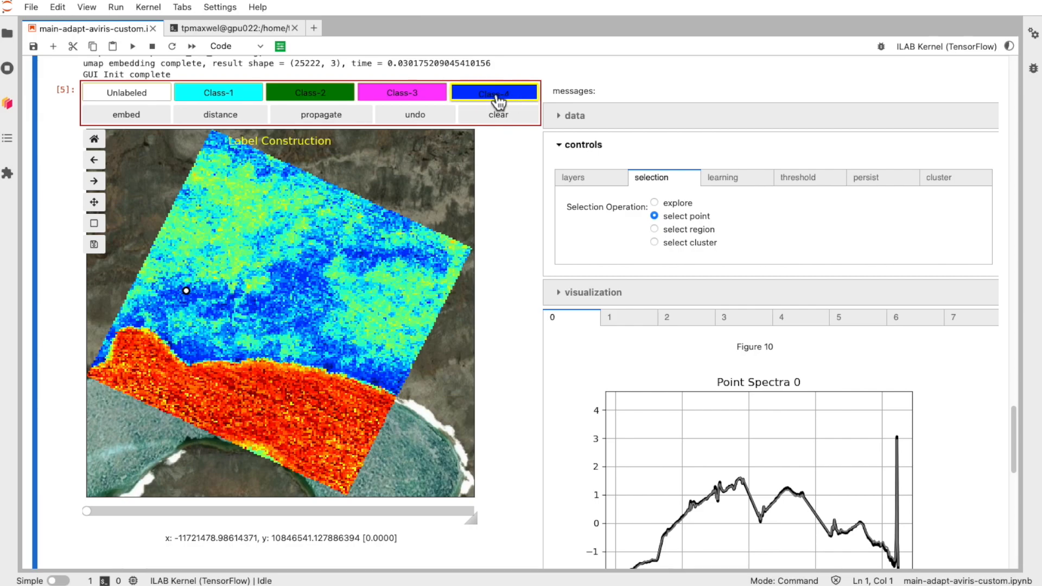
{"action": "left_click", "coordinate": [314, 405]}
{"action": "left_click", "coordinate": [242, 405]}
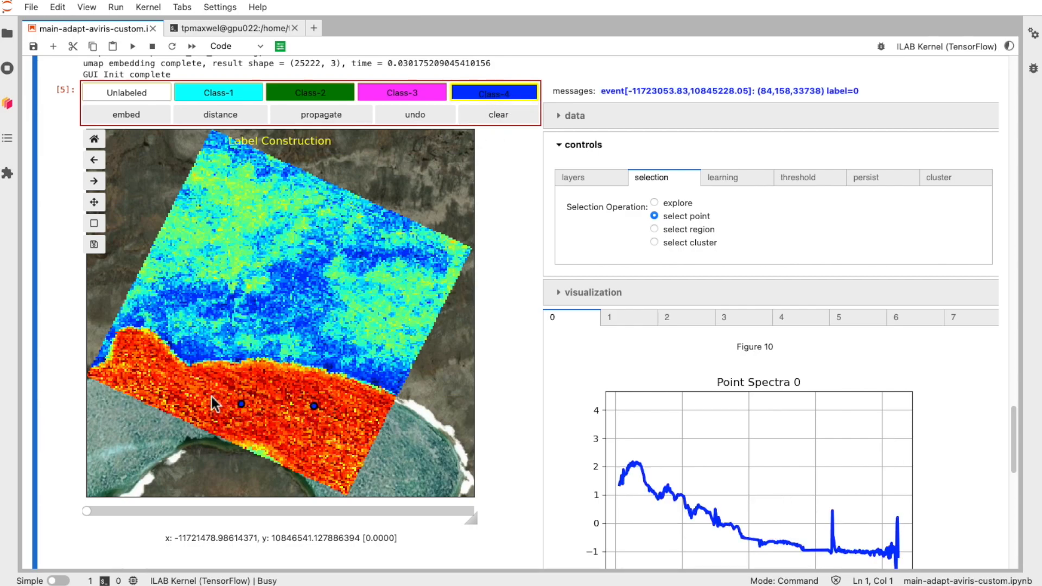
{"action": "left_click", "coordinate": [197, 396]}
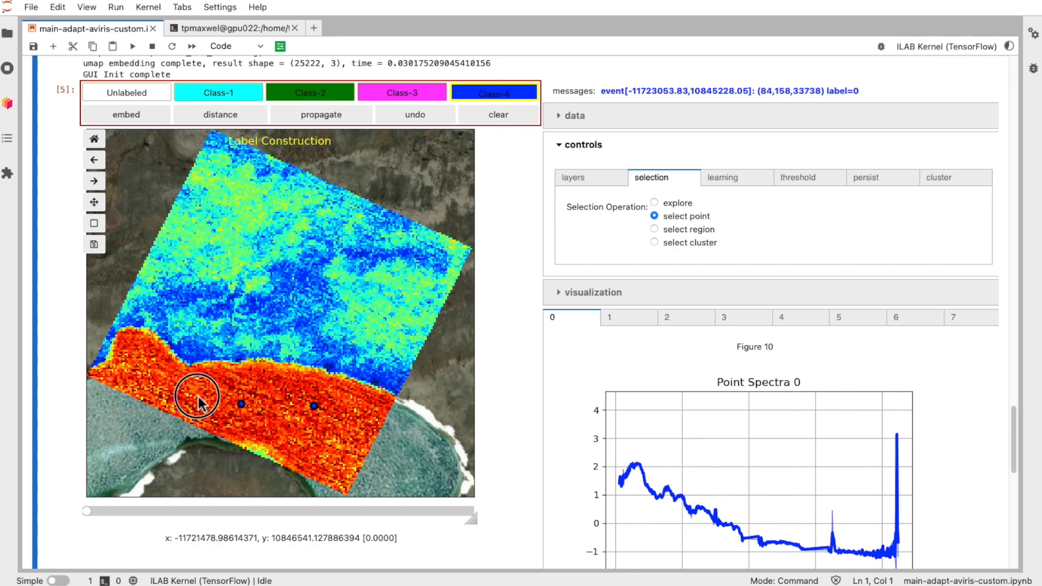
{"action": "left_click", "coordinate": [290, 424]}
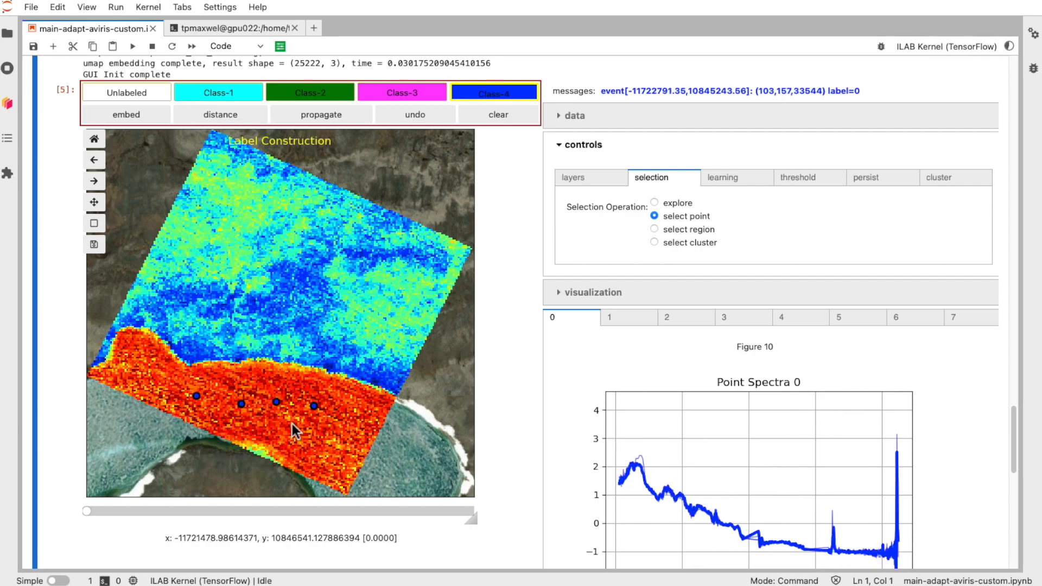
Step: Choose Class-2 and mark three pixels in the upper-right part of the blue area
{"action": "left_click", "coordinate": [310, 98]}
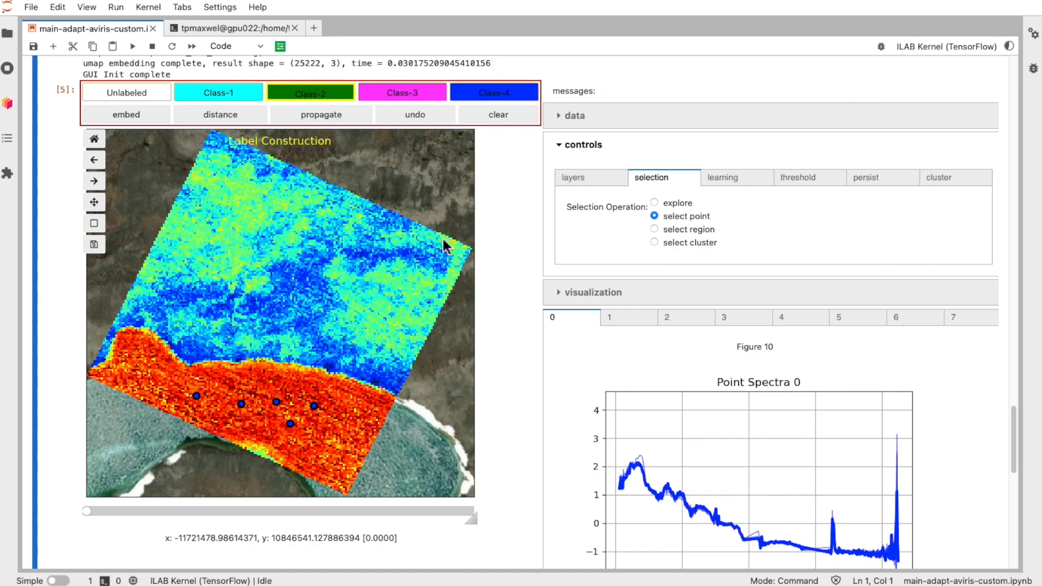
{"action": "left_click", "coordinate": [404, 283]}
{"action": "left_click", "coordinate": [378, 277]}
{"action": "left_click", "coordinate": [389, 279]}
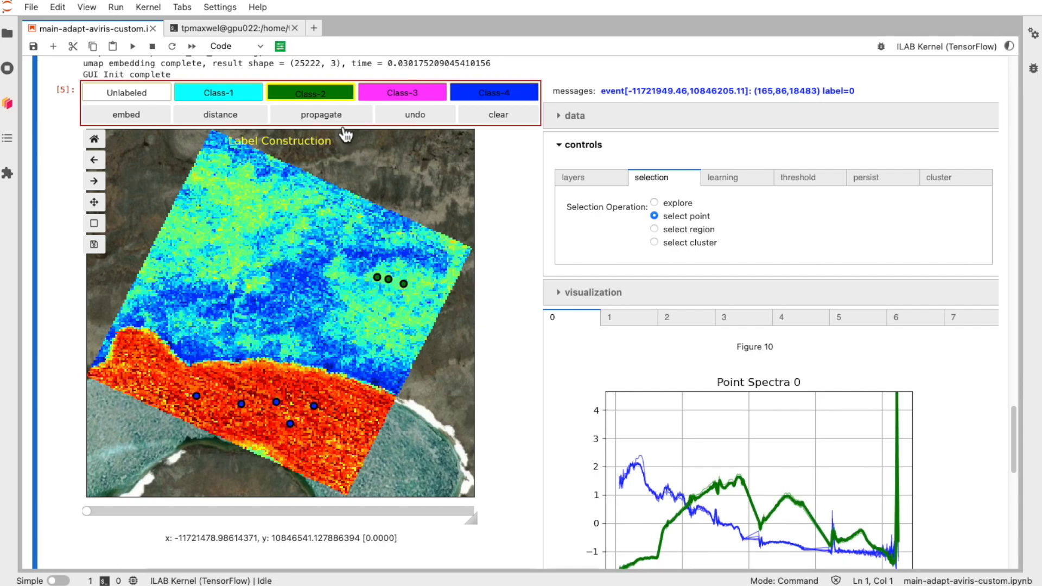
Step: Choose Class-3 and mark three pixels in the upper-middle part of the blue area
{"action": "left_click", "coordinate": [408, 99]}
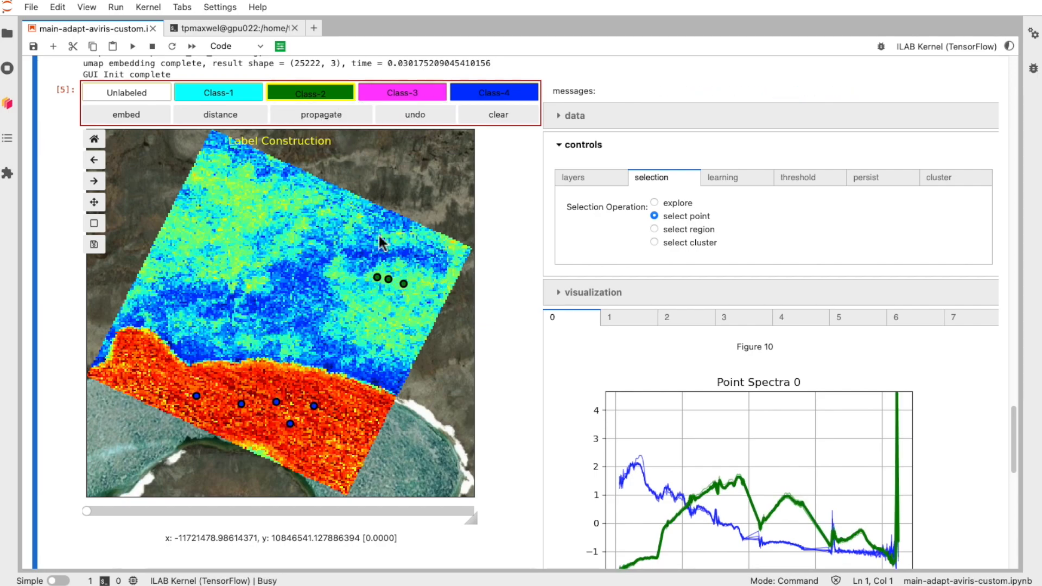
{"action": "left_click", "coordinate": [305, 274]}
{"action": "left_click", "coordinate": [285, 273]}
{"action": "left_click", "coordinate": [292, 270]}
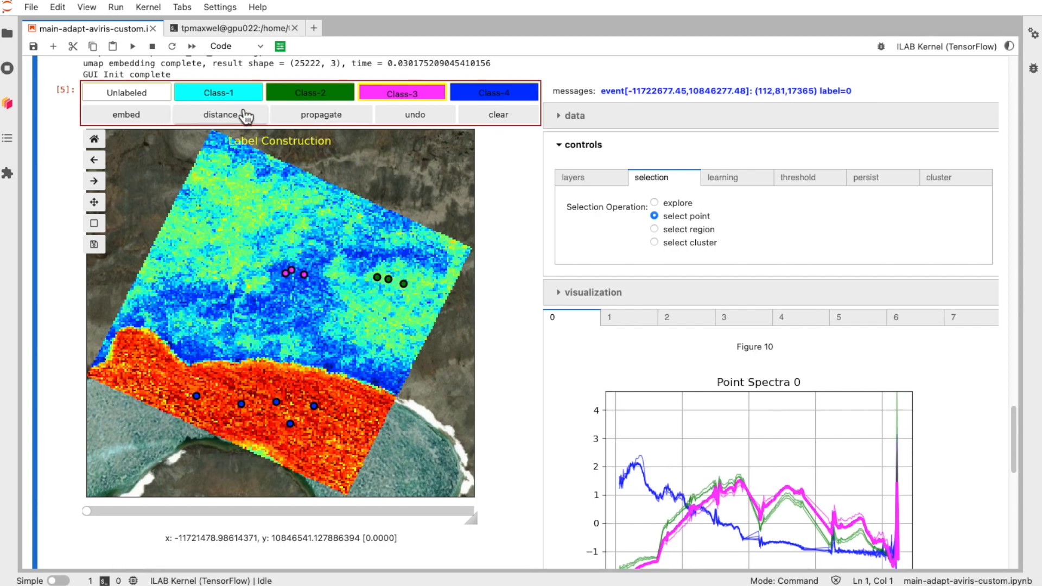
Step: Choose Class-1 and mark two pixels along the right edge of the red-blue boundary
{"action": "left_click", "coordinate": [216, 98]}
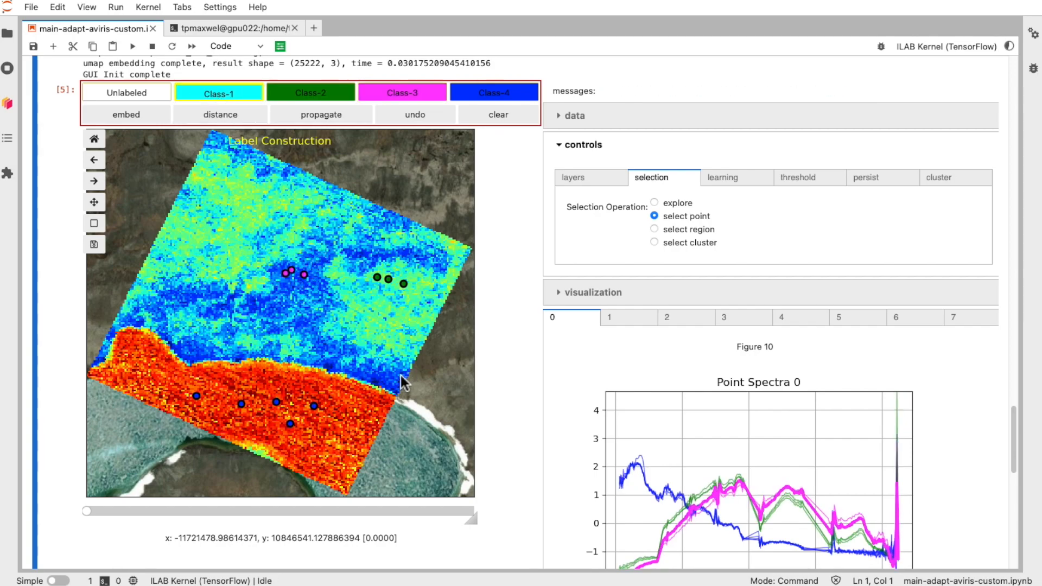
{"action": "left_click", "coordinate": [369, 387]}
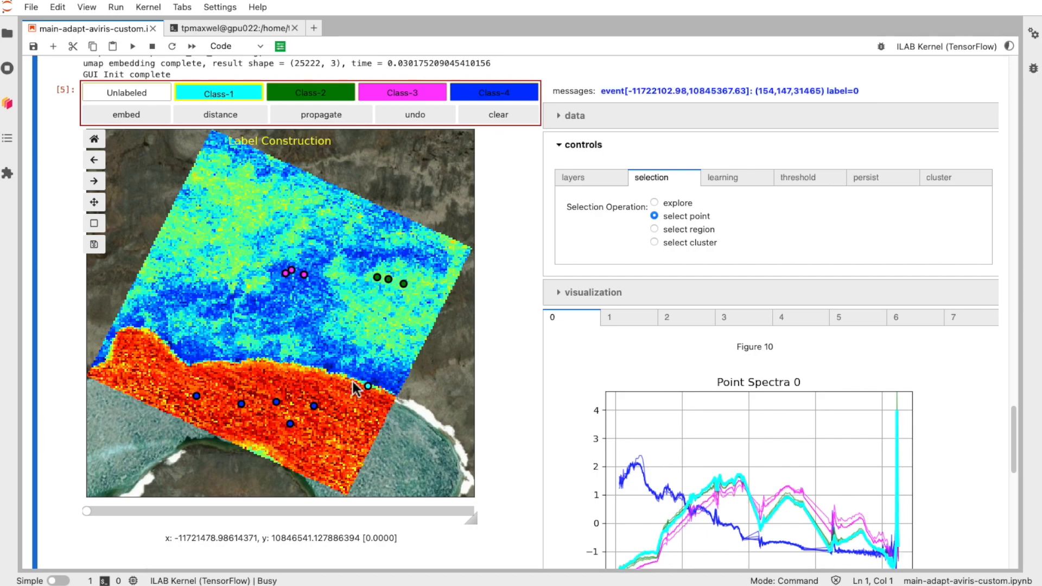
{"action": "left_click", "coordinate": [352, 379]}
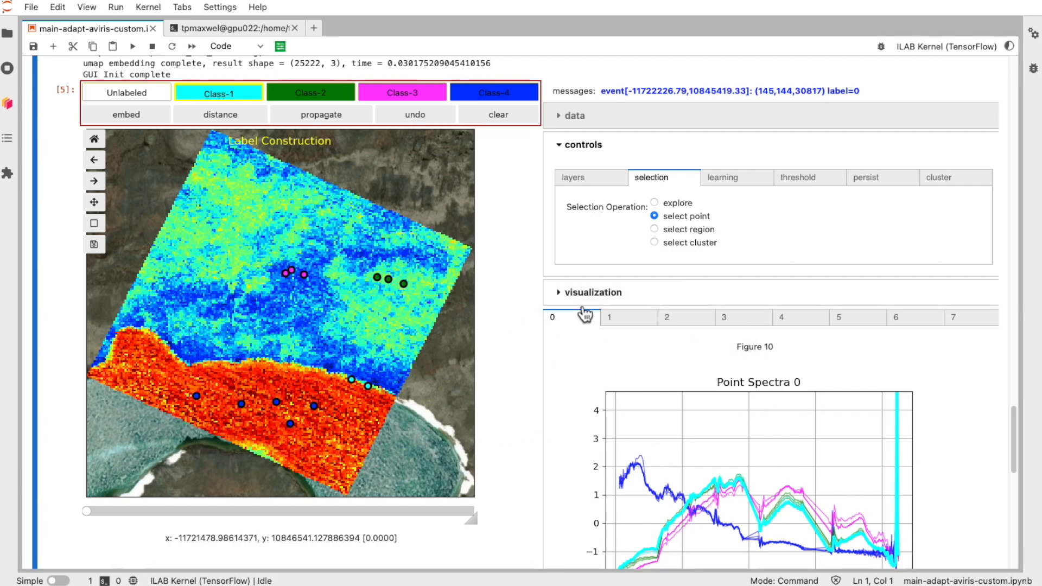
Step: Expand the visualization section and compute the embedding of the data
{"action": "left_click", "coordinate": [562, 293]}
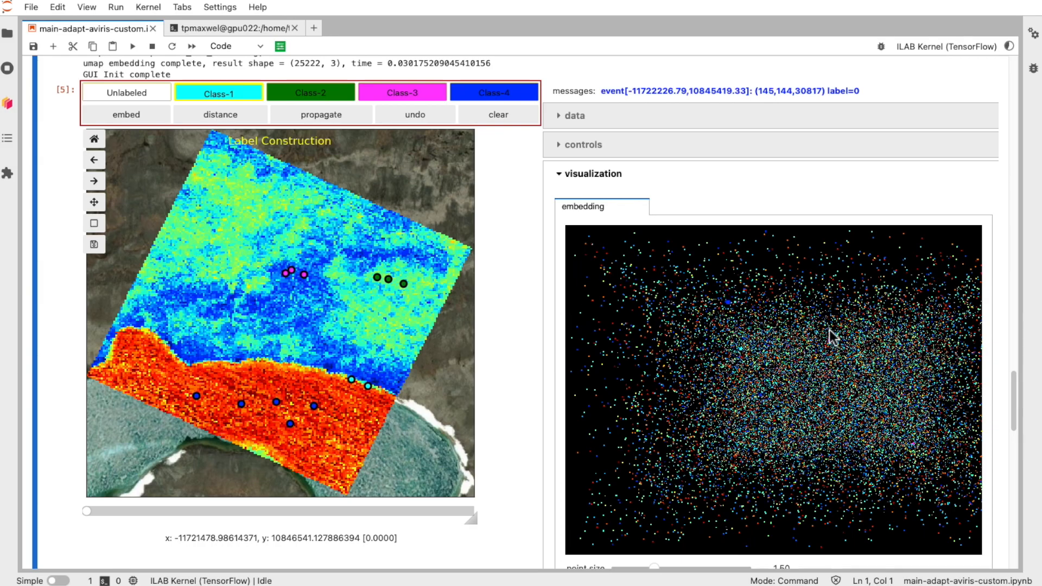
{"action": "left_click", "coordinate": [125, 115]}
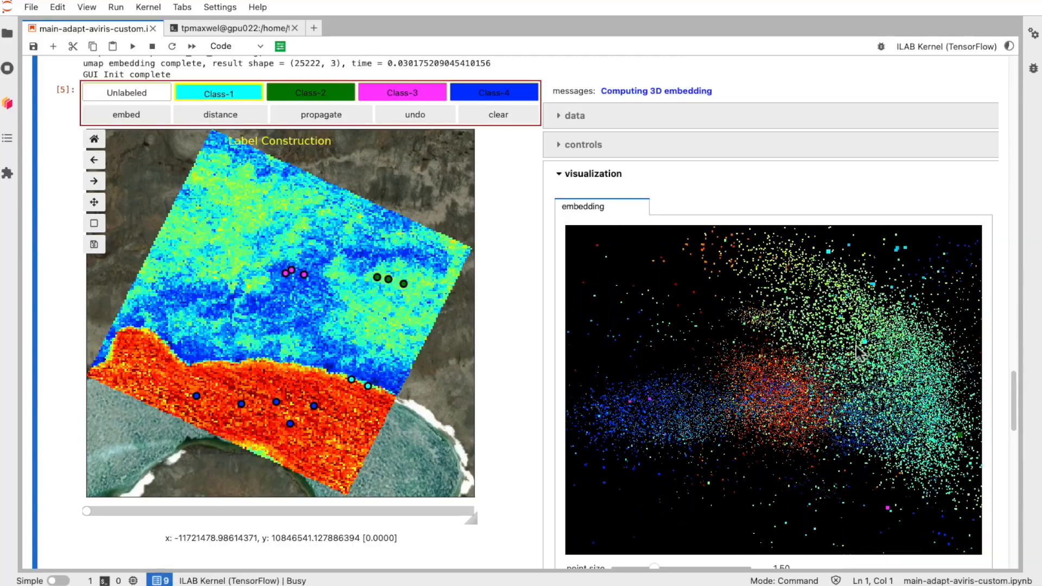
Step: Set the embedding point size to 0.96
{"action": "left_click_drag", "start_coordinate": [636, 359], "coordinate": [681, 387]}
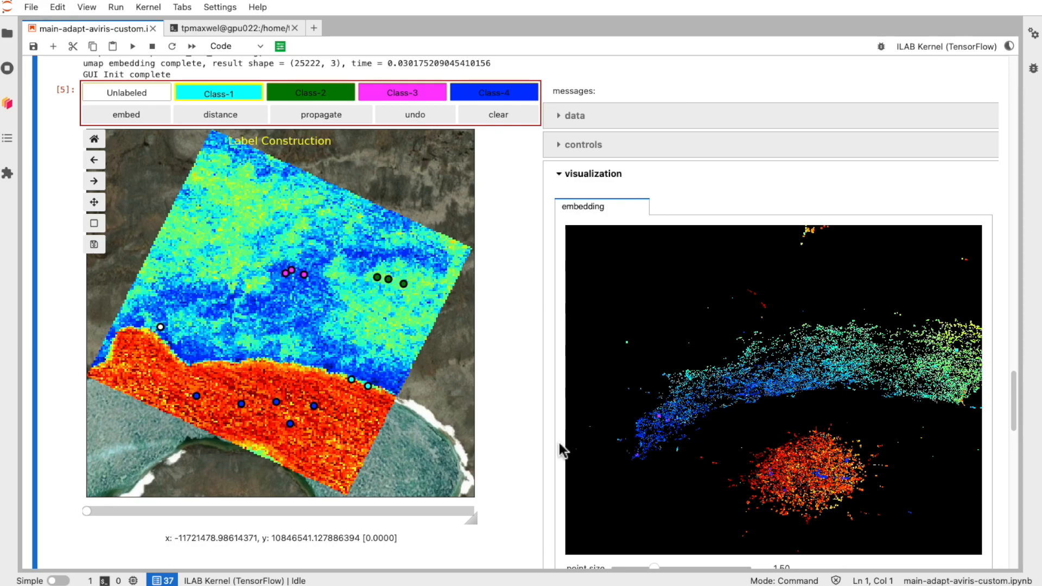
{"action": "scroll", "coordinate": [562, 446], "scroll_direction": "down", "scroll_amount": 3}
{"action": "scroll", "coordinate": [562, 450], "scroll_direction": "down", "scroll_amount": 3}
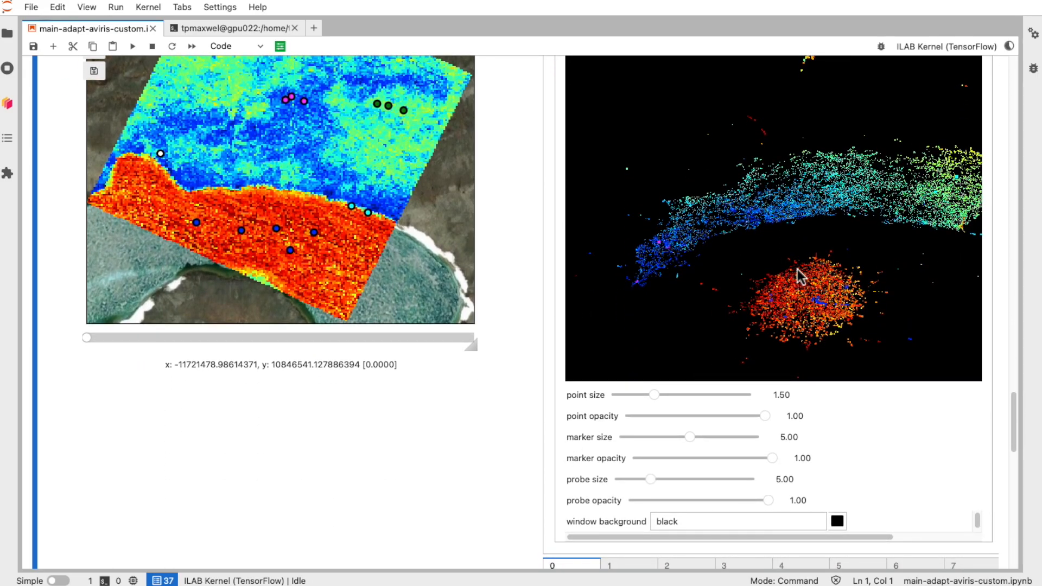
{"action": "left_click_drag", "start_coordinate": [682, 179], "coordinate": [712, 185]}
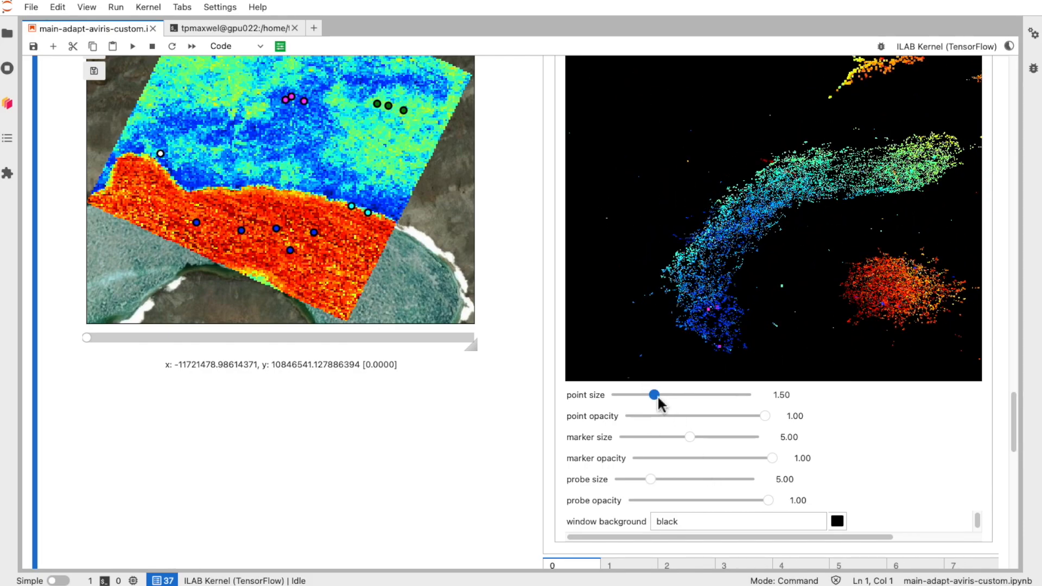
{"action": "left_click_drag", "start_coordinate": [653, 394], "coordinate": [639, 395]}
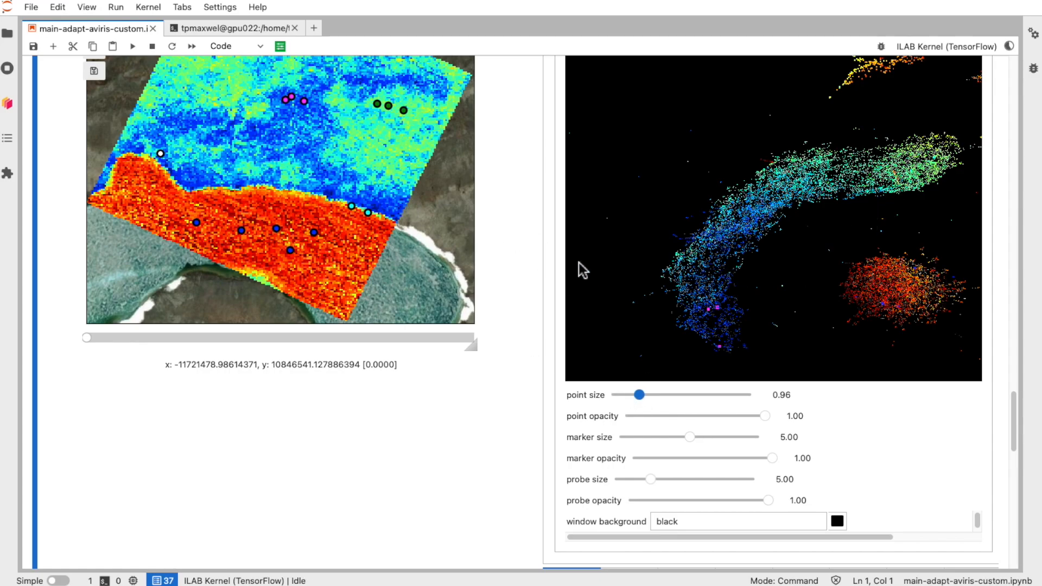
Step: Reduce the embedding point size to 0.54
{"action": "left_click_drag", "start_coordinate": [603, 223], "coordinate": [636, 194]}
{"action": "scroll", "coordinate": [635, 195], "scroll_direction": "up", "scroll_amount": 3}
{"action": "scroll", "coordinate": [635, 196], "scroll_direction": "down", "scroll_amount": 10}
{"action": "scroll", "coordinate": [635, 196], "scroll_direction": "up", "scroll_amount": 5}
{"action": "scroll", "coordinate": [635, 196], "scroll_direction": "down", "scroll_amount": 4}
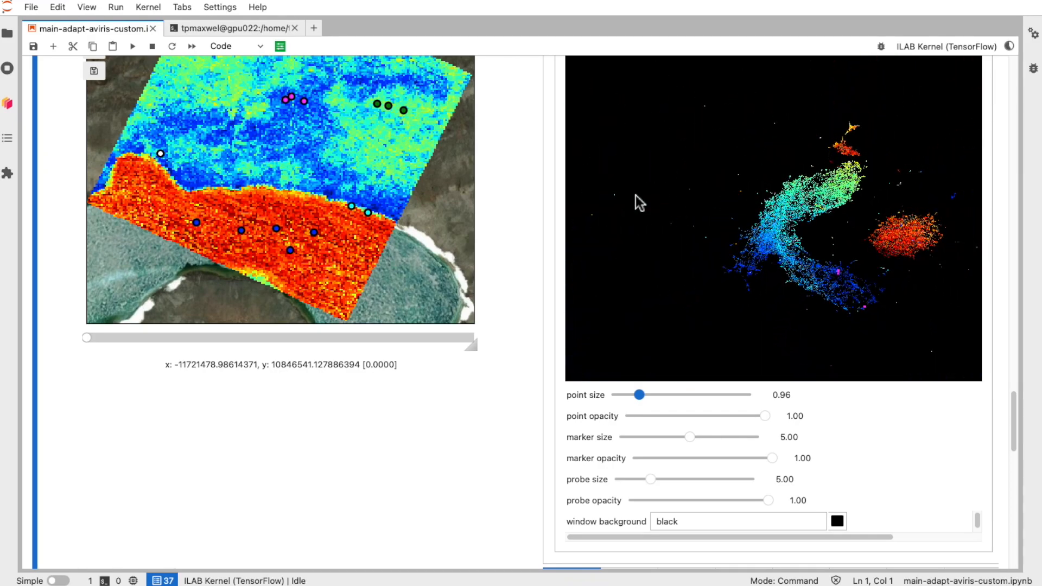
{"action": "left_click_drag", "start_coordinate": [699, 246], "coordinate": [730, 253]}
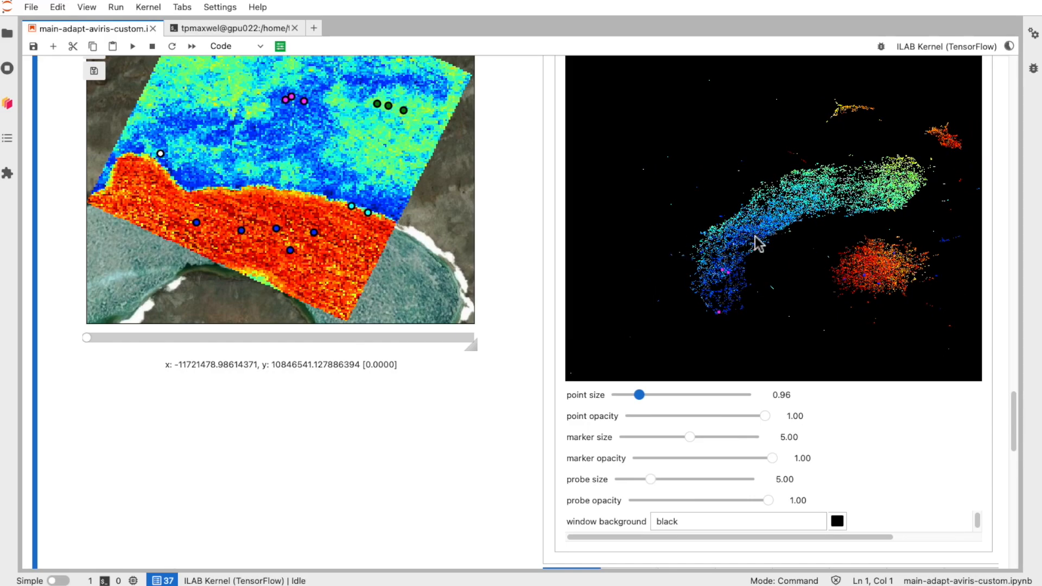
{"action": "left_click_drag", "start_coordinate": [638, 399], "coordinate": [627, 398]}
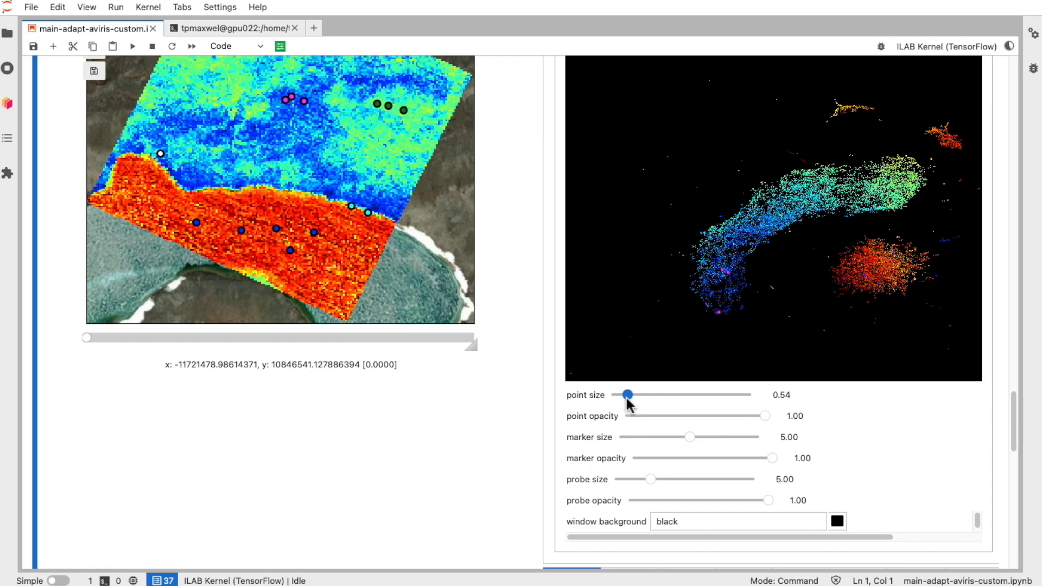
Step: Set the marker size to 10.00 and the point opacity to 0.58
{"action": "mouse_move", "coordinate": [689, 436]}
{"action": "left_mouse_down"}
{"action": "mouse_move", "coordinate": [800, 440]}
{"action": "mouse_move", "coordinate": [765, 417]}
{"action": "mouse_move", "coordinate": [694, 416]}
{"action": "mouse_move", "coordinate": [705, 417]}
{"action": "left_mouse_up"}
{"action": "left_click_drag", "start_coordinate": [682, 329], "coordinate": [624, 295]}
{"action": "left_click_drag", "start_coordinate": [827, 279], "coordinate": [856, 302]}
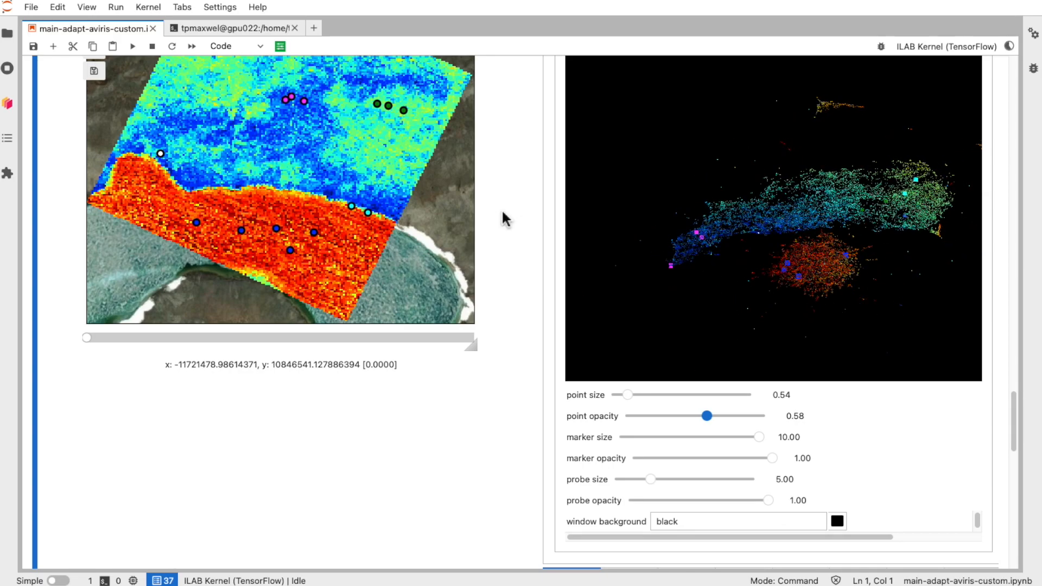
Step: Choose Class-4 and propagate the labeled markers through the embedding
{"action": "scroll", "coordinate": [520, 246], "scroll_direction": "up", "scroll_amount": 2}
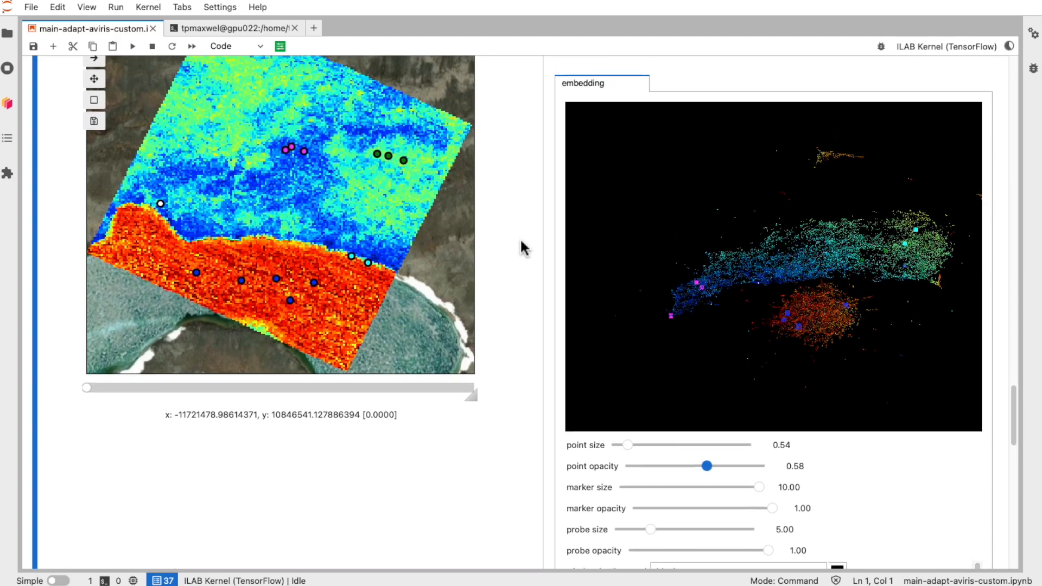
{"action": "scroll", "coordinate": [523, 247], "scroll_direction": "up", "scroll_amount": 3}
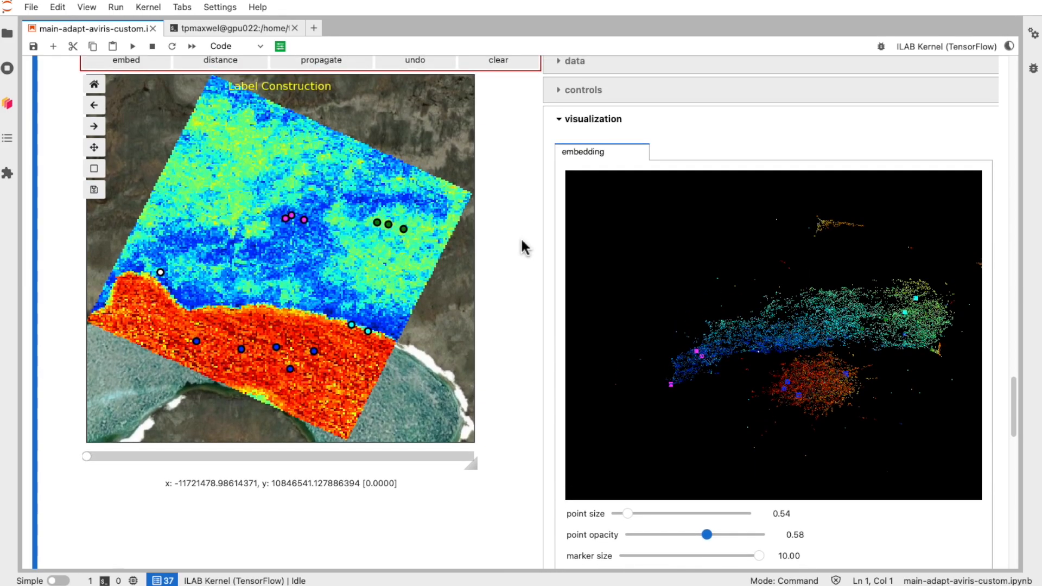
{"action": "scroll", "coordinate": [524, 247], "scroll_direction": "up", "scroll_amount": 1}
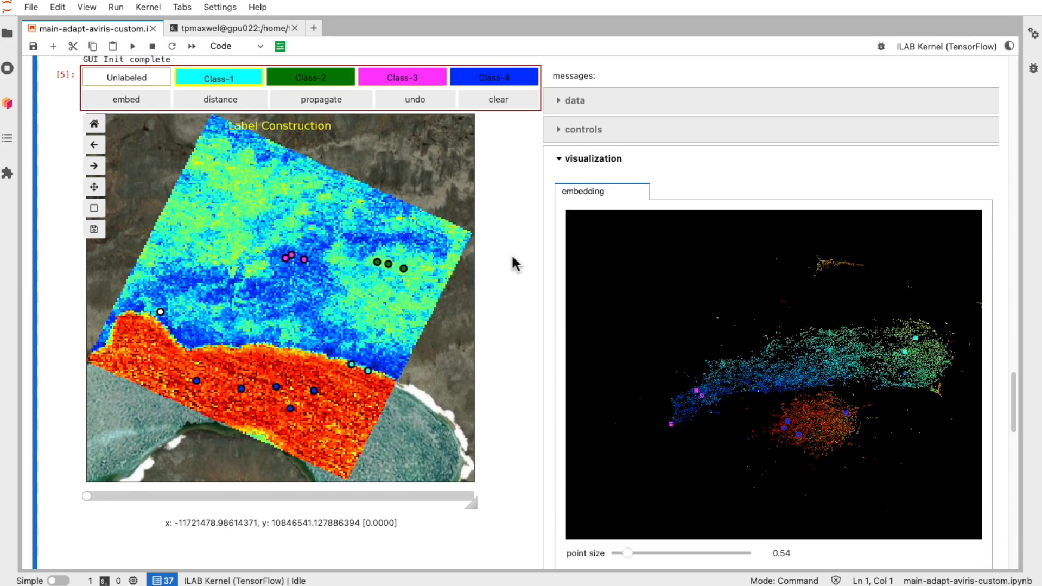
{"action": "scroll", "coordinate": [725, 401], "scroll_direction": "up", "scroll_amount": 2}
{"action": "left_click_drag", "start_coordinate": [671, 352], "coordinate": [698, 349]}
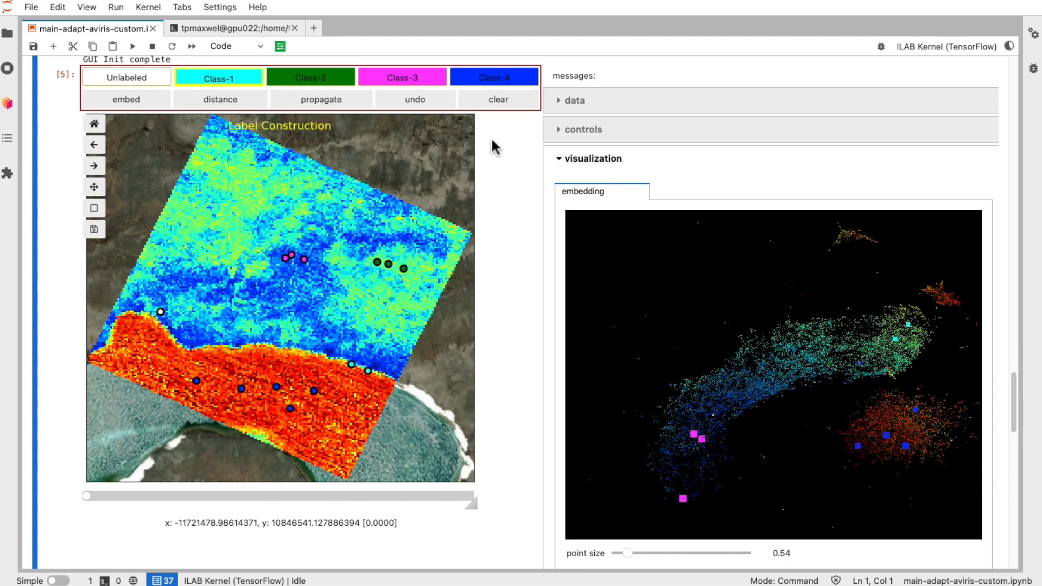
{"action": "left_click", "coordinate": [490, 82]}
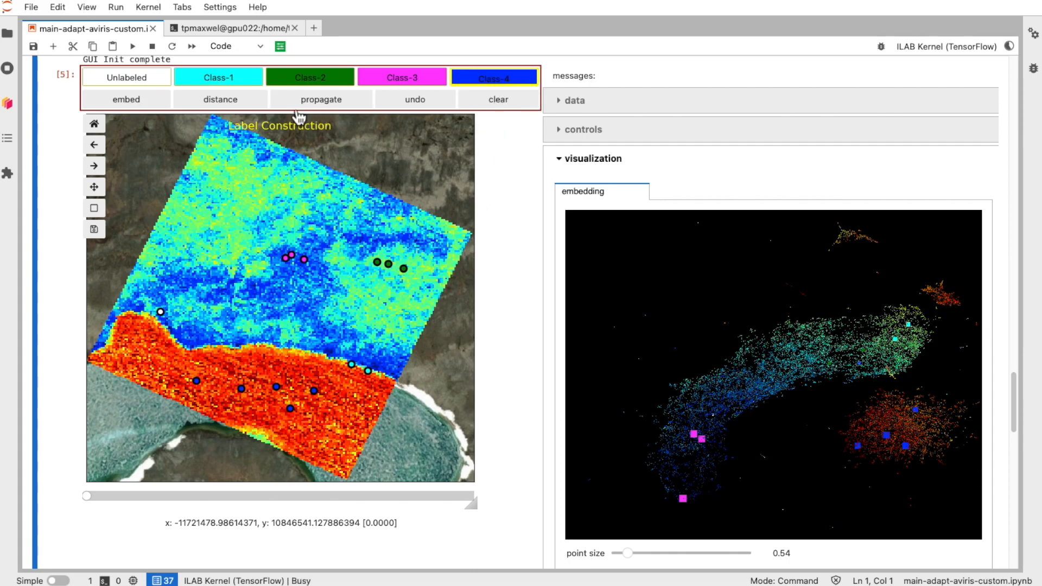
{"action": "left_click", "coordinate": [323, 106]}
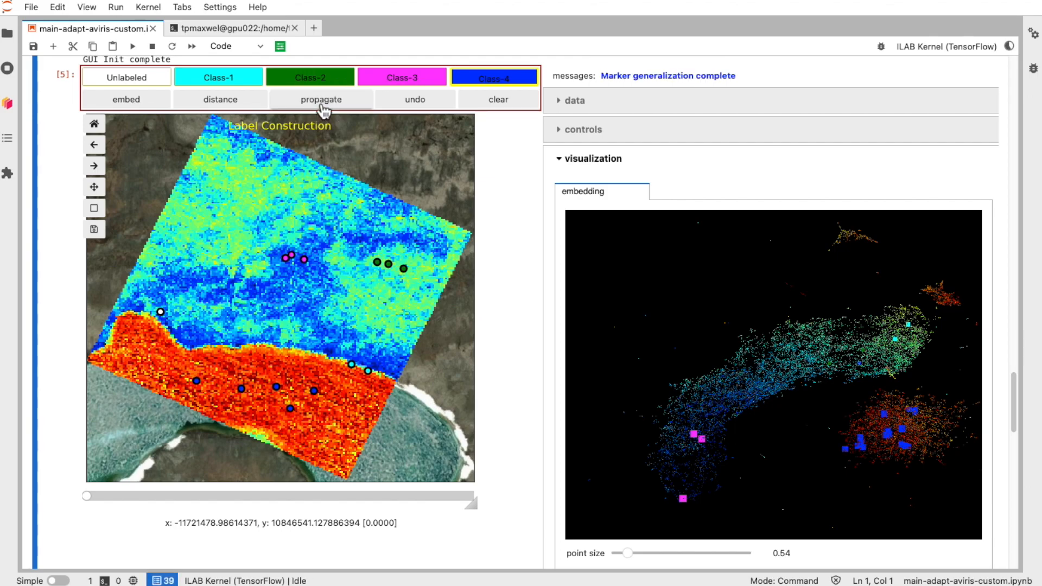
Step: Rotate the embedding to inspect the propagated class markers
{"action": "left_click_drag", "start_coordinate": [841, 455], "coordinate": [780, 488]}
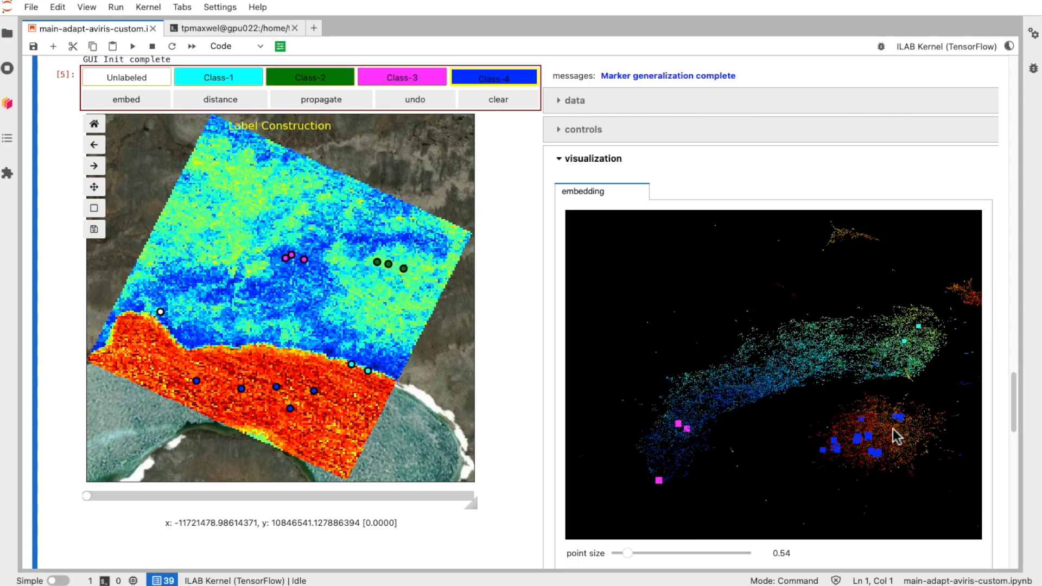
{"action": "left_click_drag", "start_coordinate": [826, 460], "coordinate": [799, 468]}
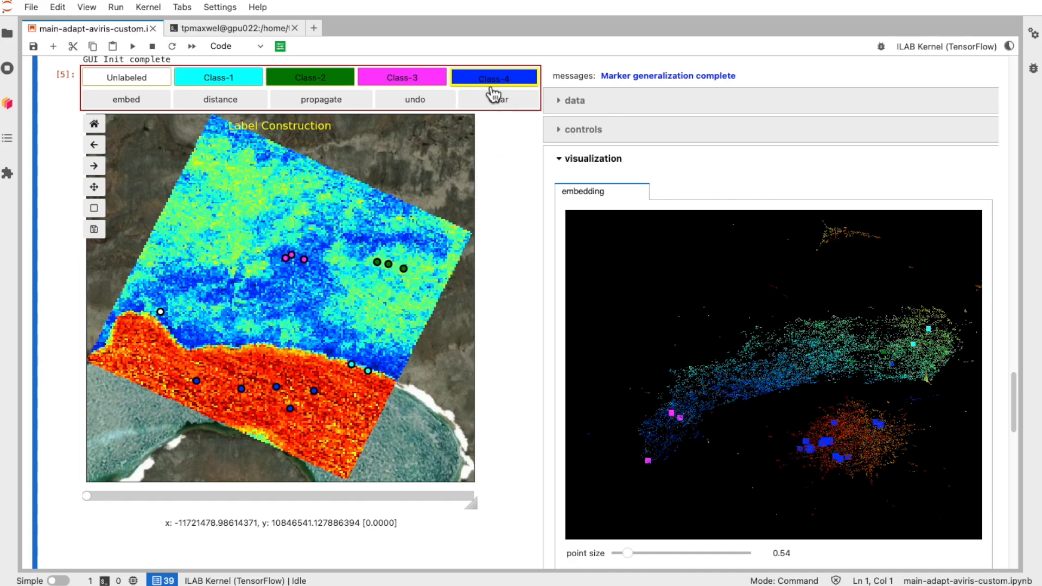
{"action": "left_click_drag", "start_coordinate": [825, 433], "coordinate": [748, 383]}
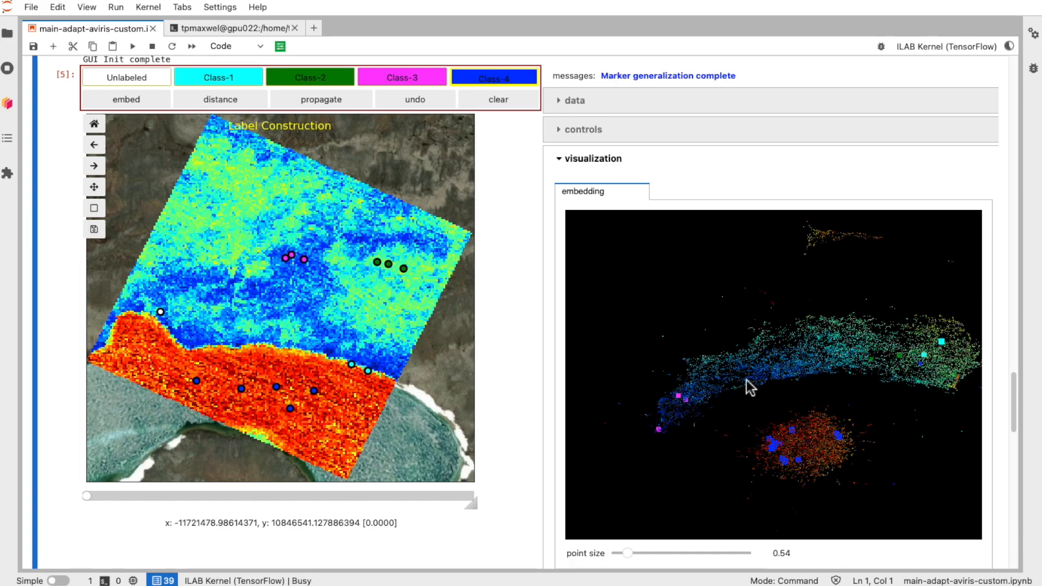
{"action": "left_click", "coordinate": [492, 85]}
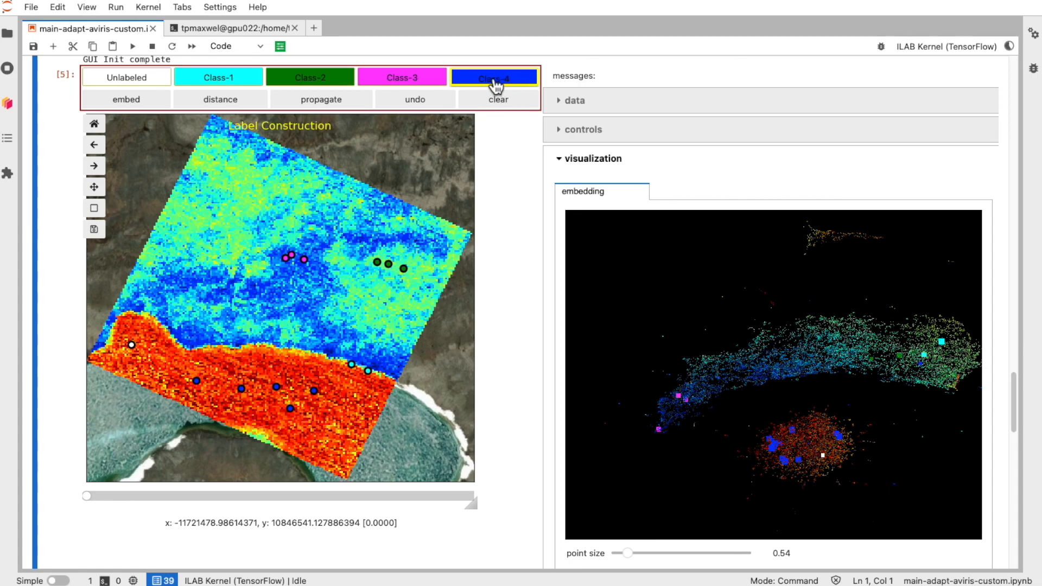
Step: Propagate the Class-4 markers through the embedding
{"action": "left_click", "coordinate": [340, 111]}
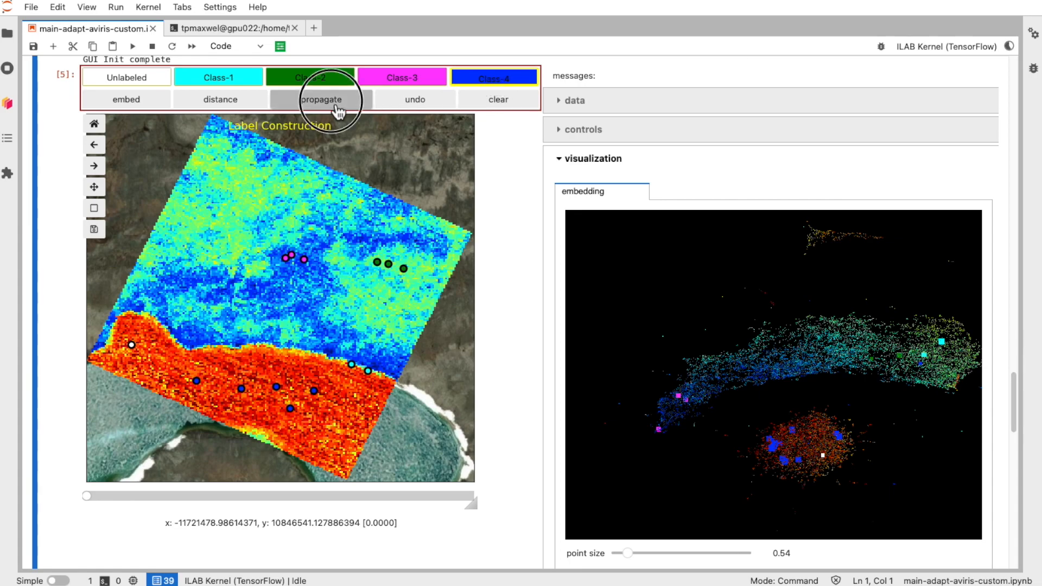
{"action": "left_click", "coordinate": [339, 110]}
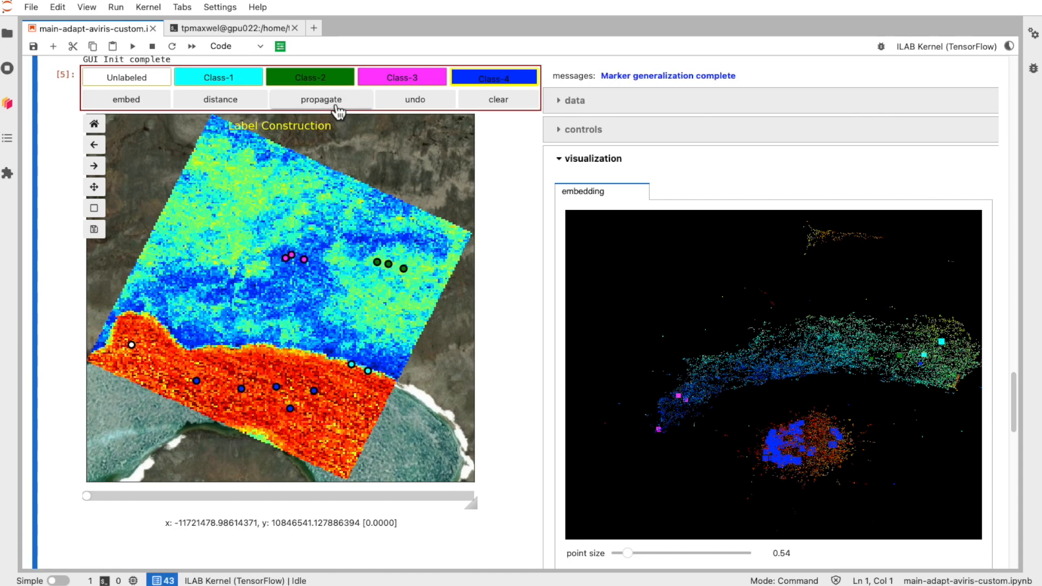
Step: Choose Class-3 and propagate its labeled markers through the embedding
{"action": "left_click", "coordinate": [414, 76]}
{"action": "left_click_drag", "start_coordinate": [607, 243], "coordinate": [639, 228]}
{"action": "left_click", "coordinate": [340, 107]}
{"action": "left_click", "coordinate": [340, 107]}
{"action": "left_click", "coordinate": [340, 108]}
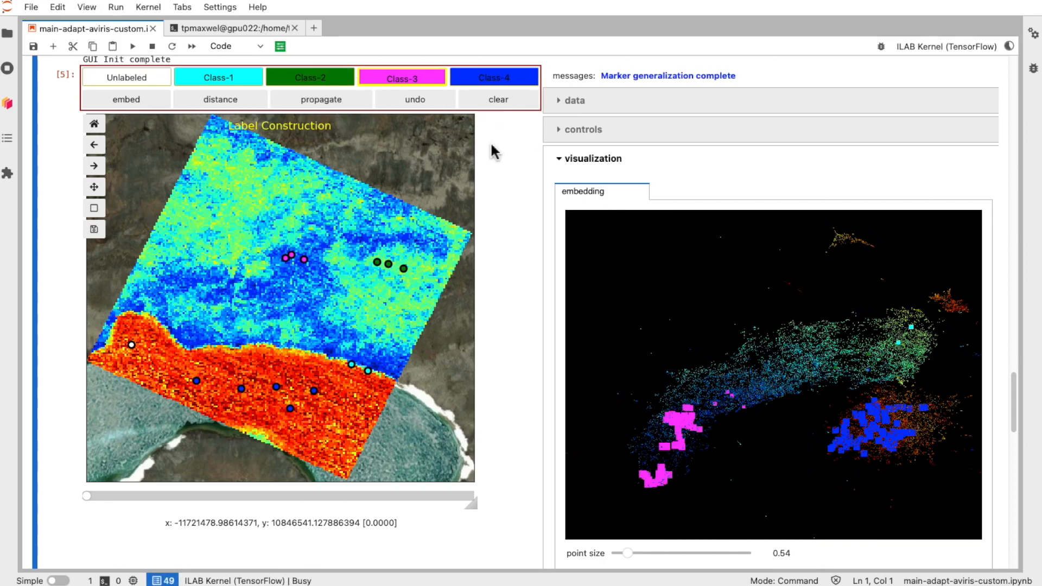
{"action": "left_click_drag", "start_coordinate": [704, 248], "coordinate": [697, 251]}
Step: Choose Class-2 and propagate its labeled markers through the embedding
{"action": "left_click", "coordinate": [320, 87]}
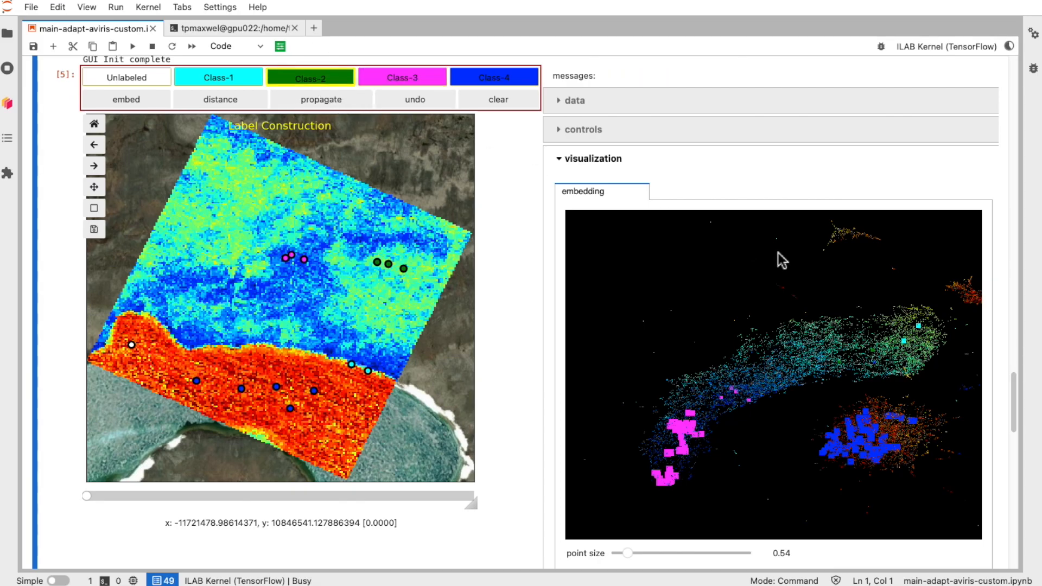
{"action": "left_click_drag", "start_coordinate": [803, 334], "coordinate": [922, 320]}
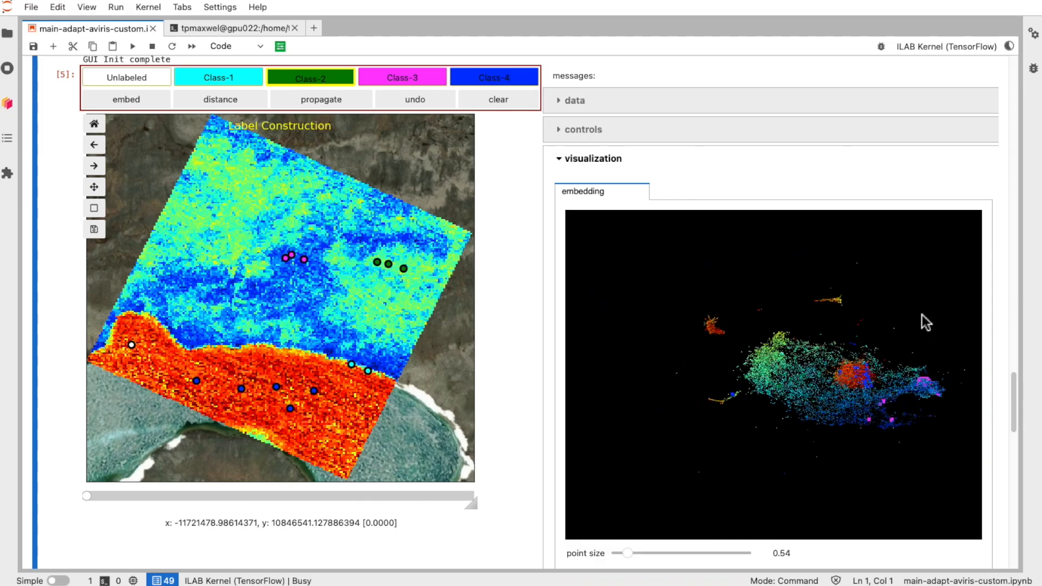
{"action": "left_click_drag", "start_coordinate": [926, 321], "coordinate": [870, 337]}
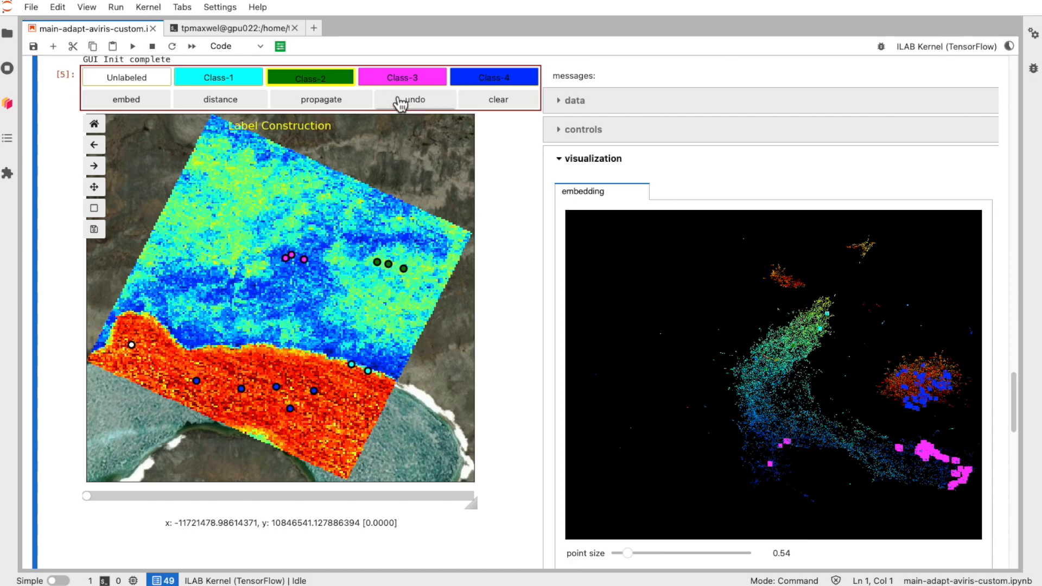
{"action": "left_click", "coordinate": [316, 105]}
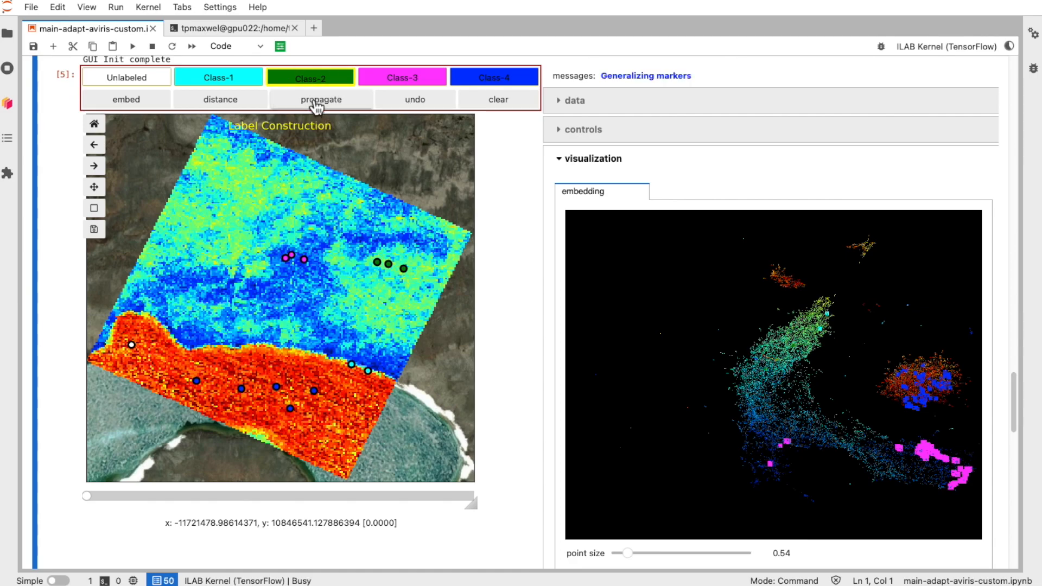
{"action": "left_click", "coordinate": [316, 105]}
{"action": "mouse_move", "coordinate": [669, 320]}
{"action": "left_mouse_down"}
{"action": "mouse_move", "coordinate": [693, 344]}
{"action": "mouse_move", "coordinate": [727, 337]}
{"action": "mouse_move", "coordinate": [752, 326]}
{"action": "mouse_move", "coordinate": [770, 296]}
{"action": "left_mouse_up"}
{"action": "left_click_drag", "start_coordinate": [827, 425], "coordinate": [823, 435]}
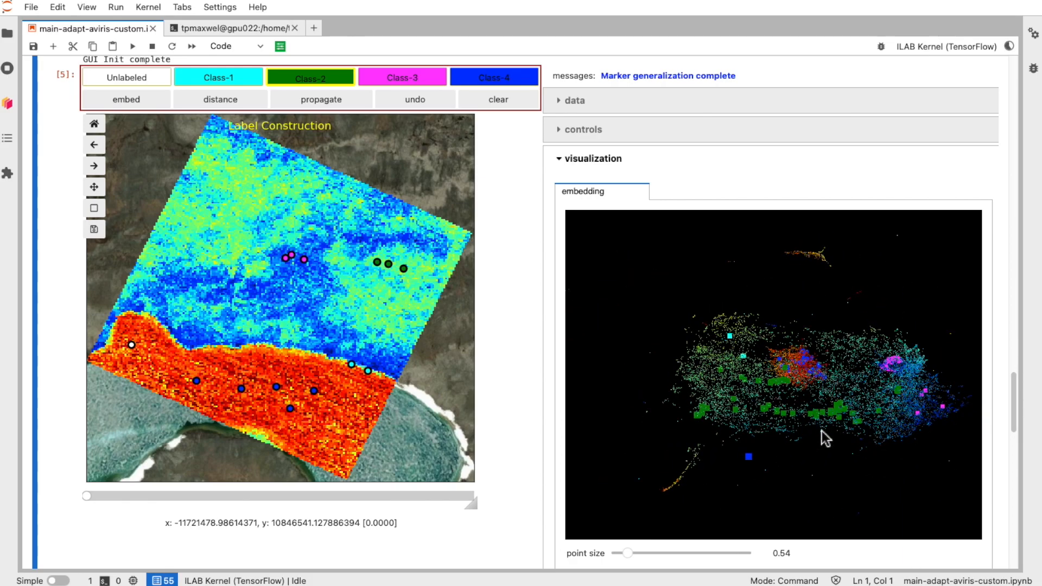
Step: Choose Class-1 and propagate its labeled markers through the embedding
{"action": "left_click", "coordinate": [190, 87]}
{"action": "left_click", "coordinate": [302, 103]}
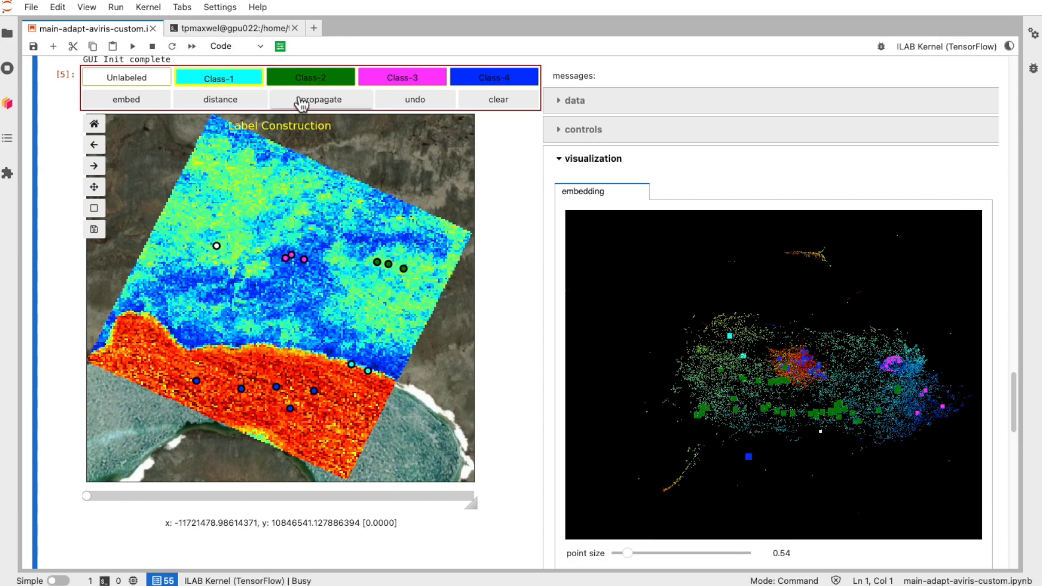
{"action": "left_click", "coordinate": [337, 108]}
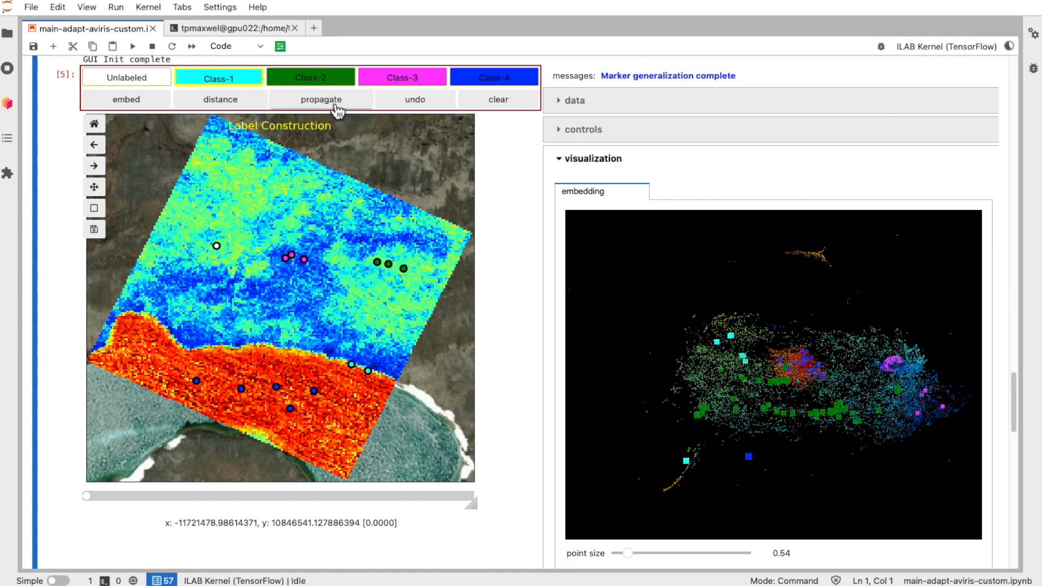
{"action": "left_click", "coordinate": [337, 108]}
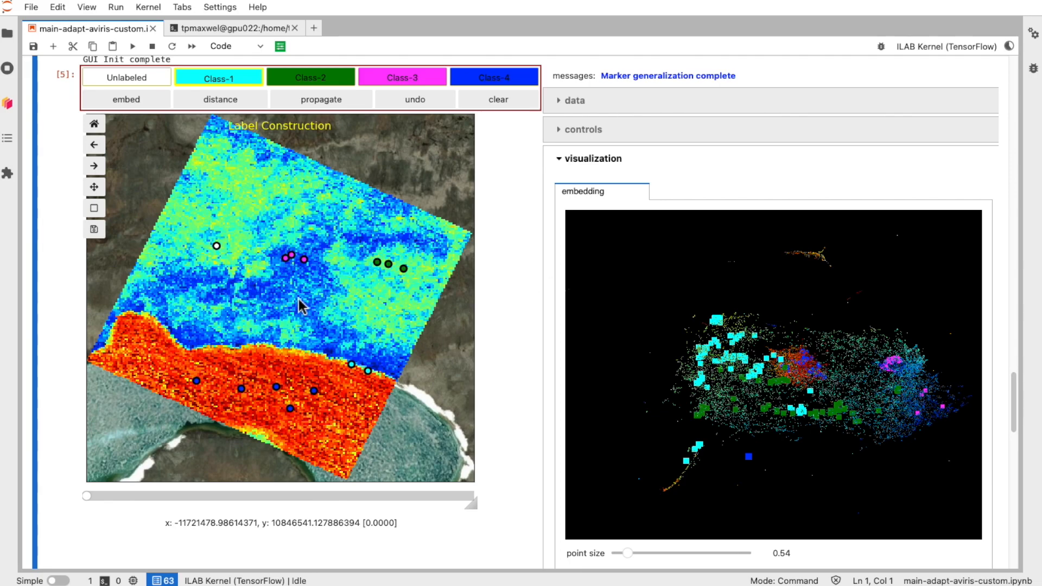
Step: Preview the labels layer at alpha 1.00 in the layer controls, then return it to 0.50 and hide it
{"action": "left_click", "coordinate": [560, 131]}
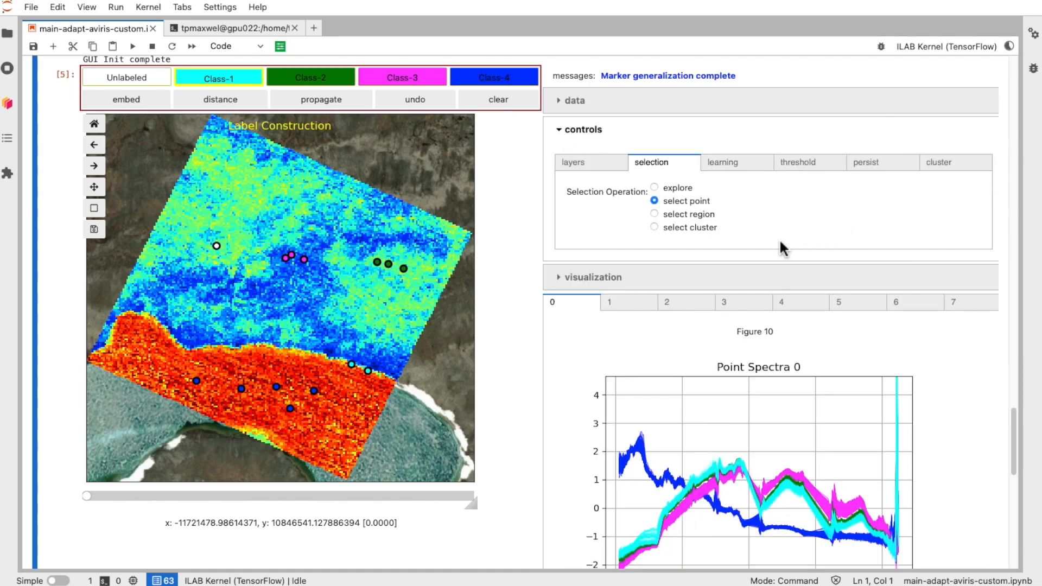
{"action": "left_click", "coordinate": [572, 160]}
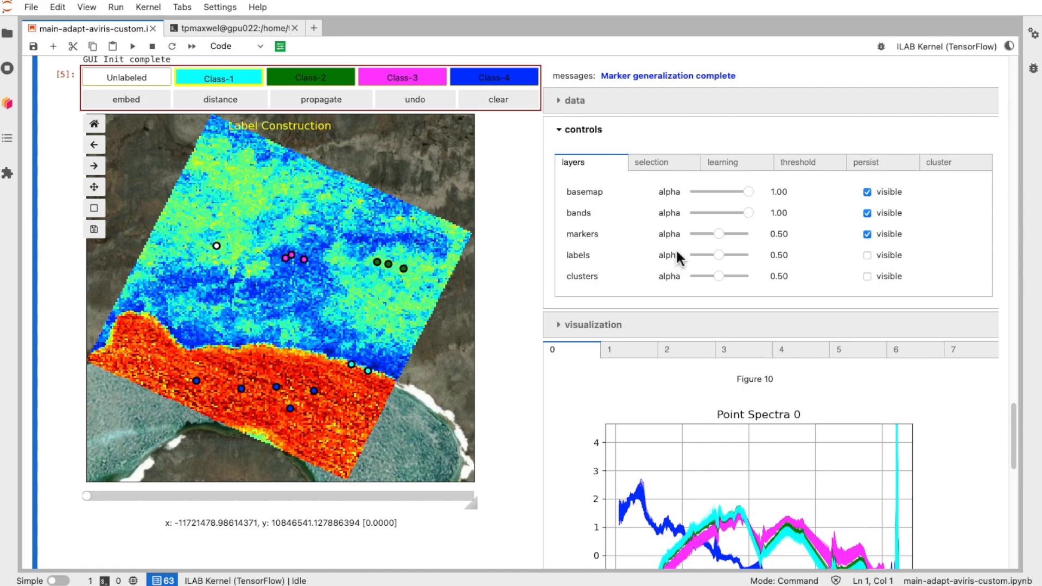
{"action": "left_click", "coordinate": [867, 255]}
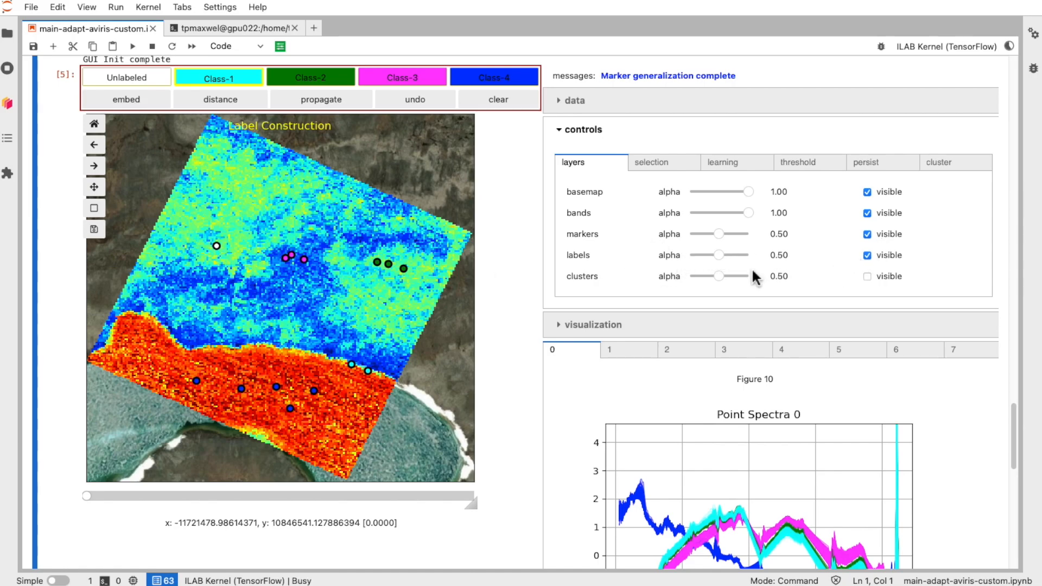
{"action": "left_click", "coordinate": [719, 255]}
{"action": "left_click_drag", "start_coordinate": [722, 263], "coordinate": [828, 261]}
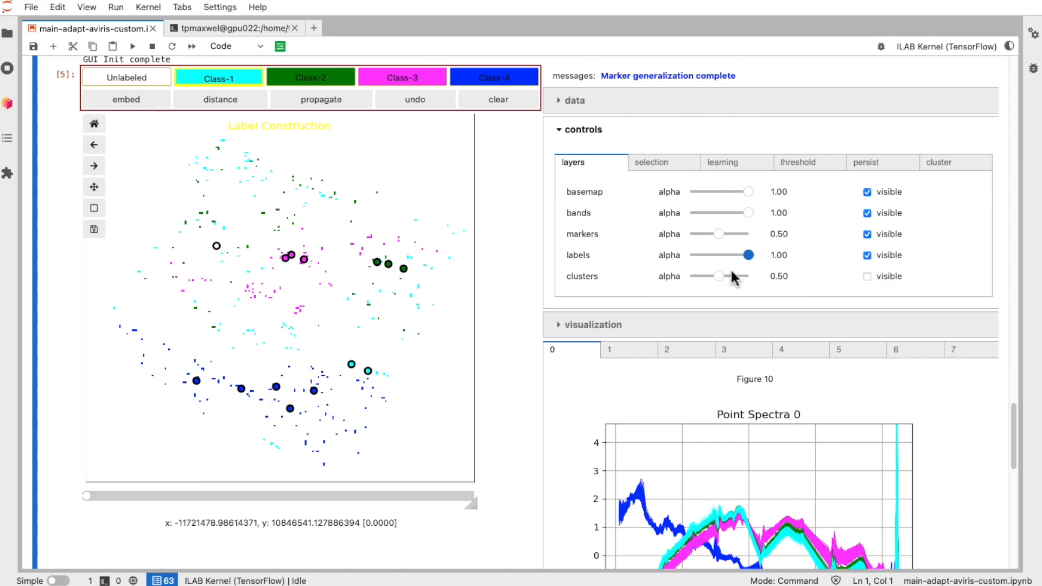
{"action": "left_click_drag", "start_coordinate": [743, 255], "coordinate": [720, 257]}
{"action": "left_click", "coordinate": [870, 255]}
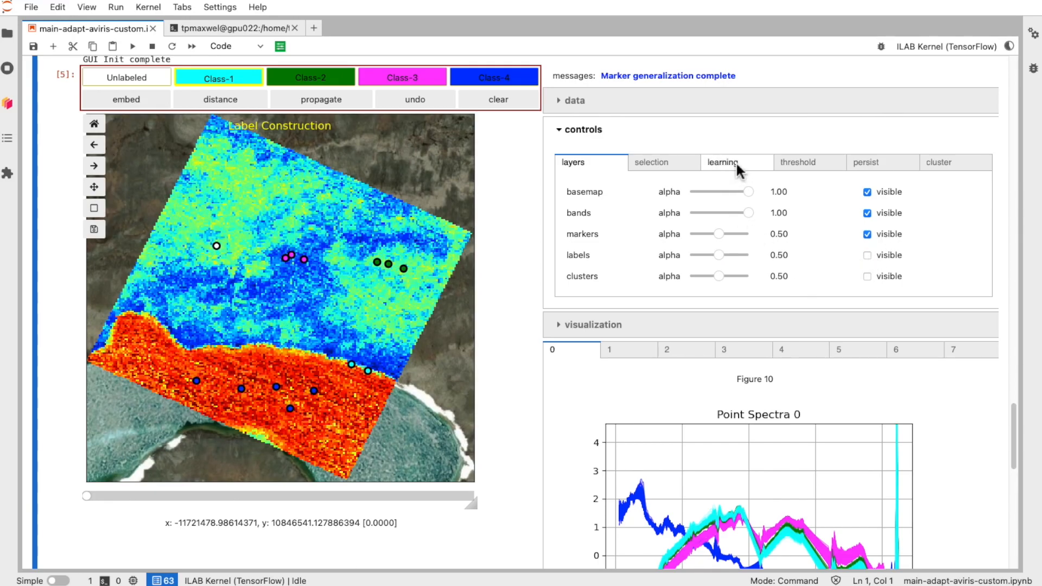
Step: Train the cnn learning model on the labels and apply the classification mapping
{"action": "left_click", "coordinate": [736, 165]}
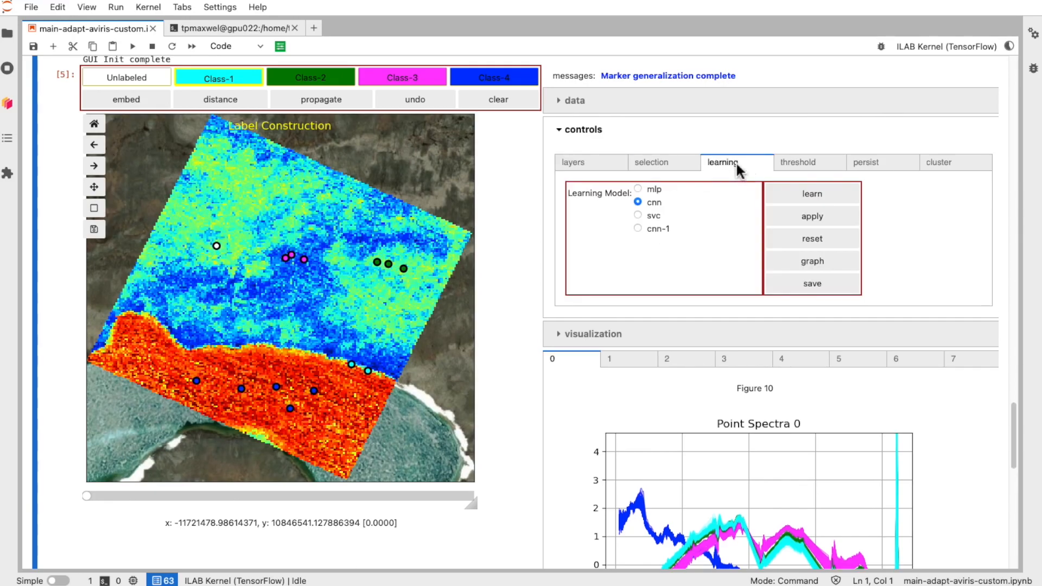
{"action": "left_click", "coordinate": [809, 202]}
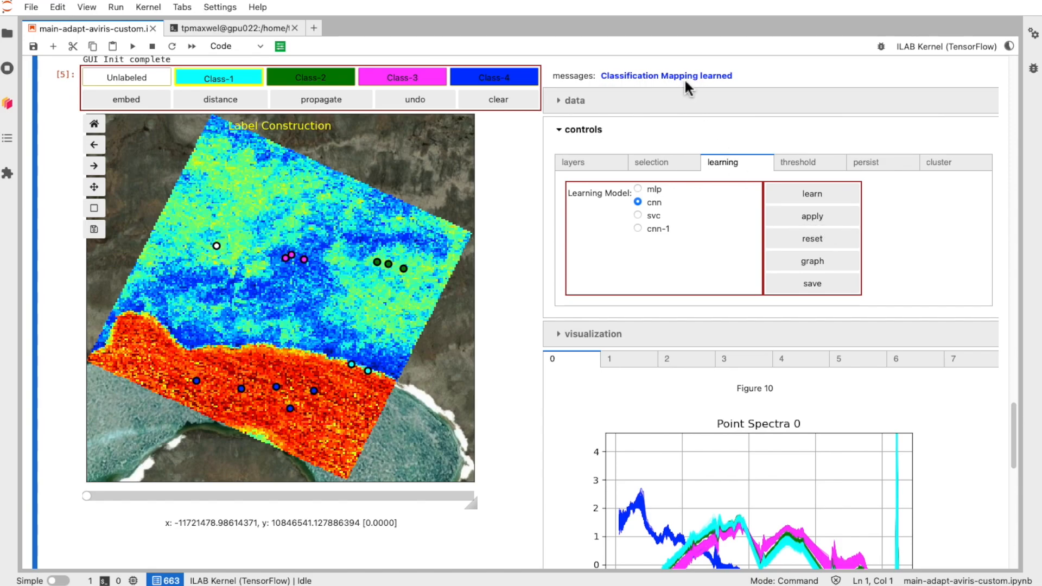
{"action": "left_click", "coordinate": [811, 217]}
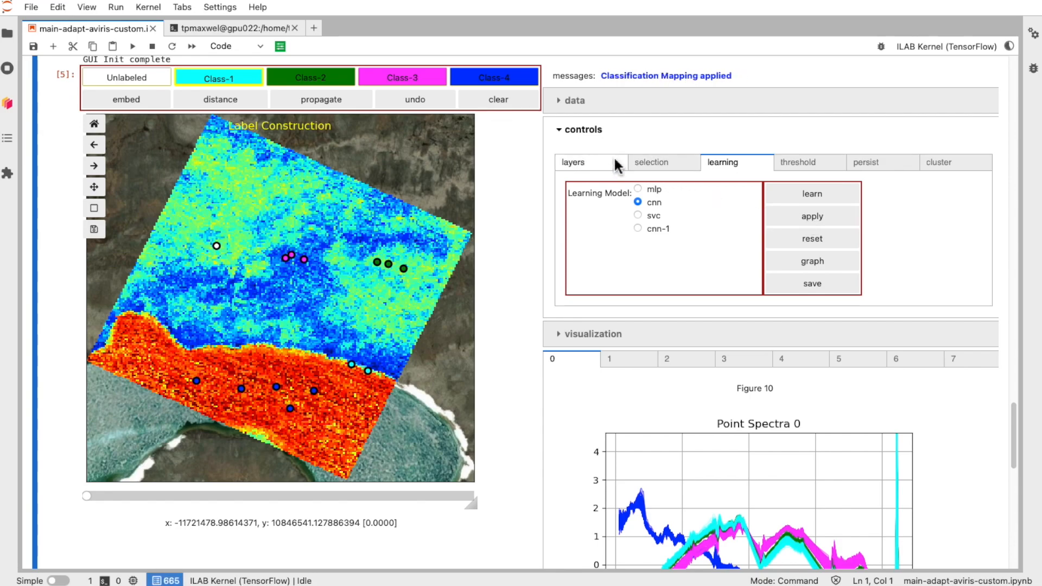
Step: Make the labels layer visible and set its alpha to 1.00 to show the classification map
{"action": "left_click", "coordinate": [590, 160]}
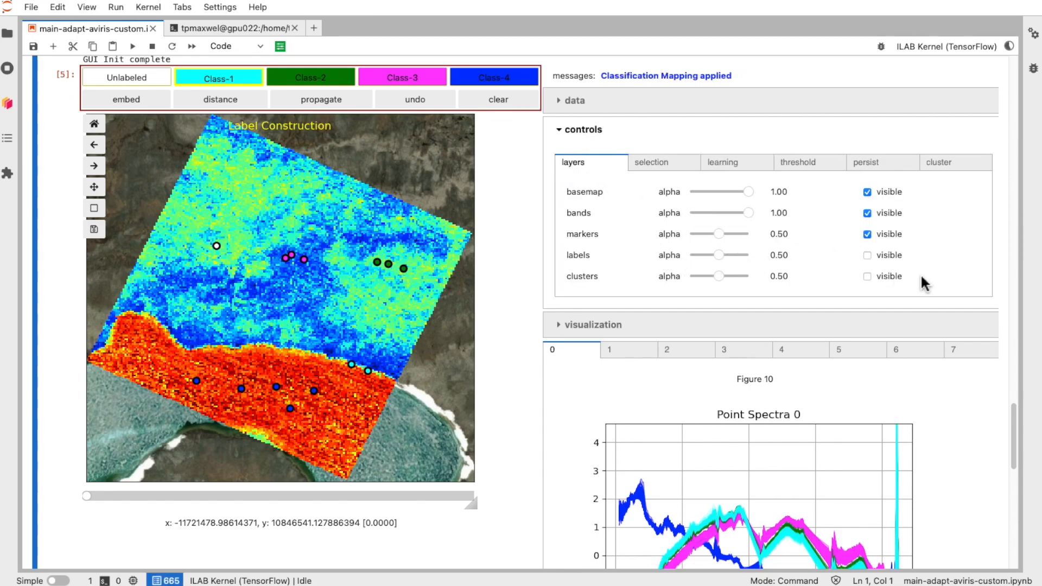
{"action": "left_click", "coordinate": [867, 255]}
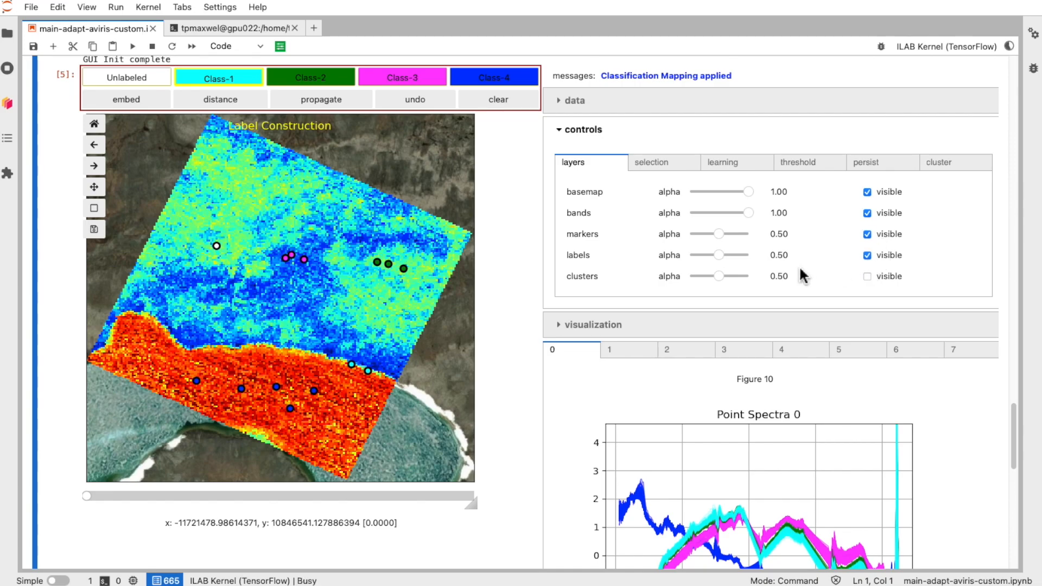
{"action": "left_click", "coordinate": [719, 255]}
{"action": "left_click_drag", "start_coordinate": [719, 255], "coordinate": [797, 258]}
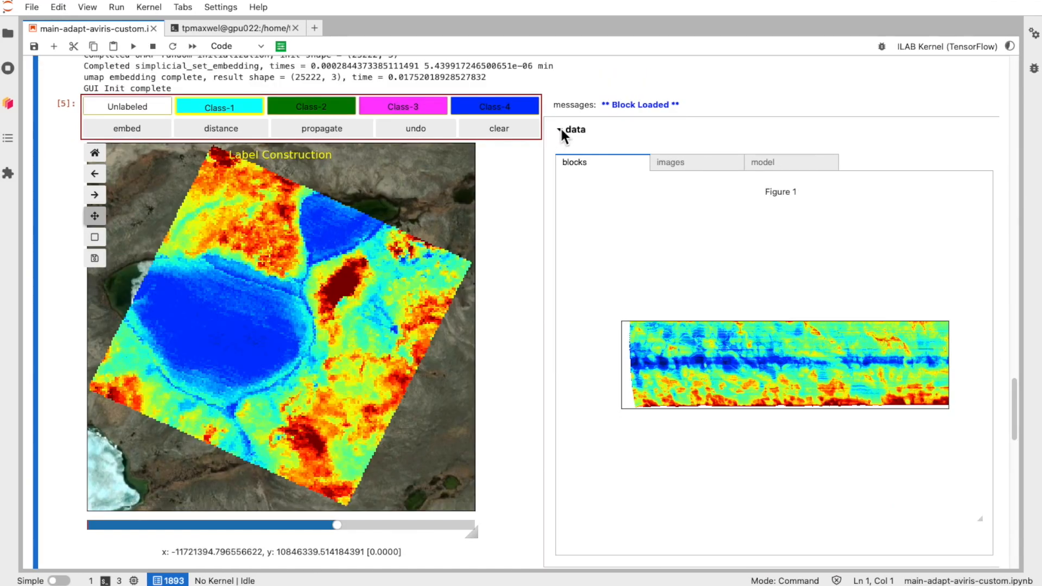
Step: Run kmeans clustering with 8 clusters on the loaded image block
{"action": "left_click", "coordinate": [561, 129]}
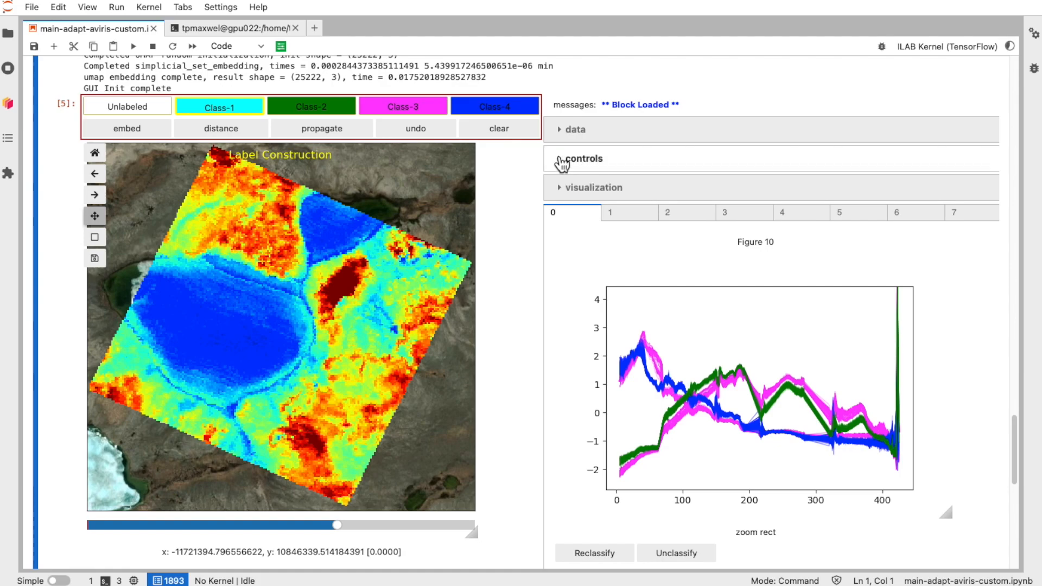
{"action": "left_click", "coordinate": [562, 160]}
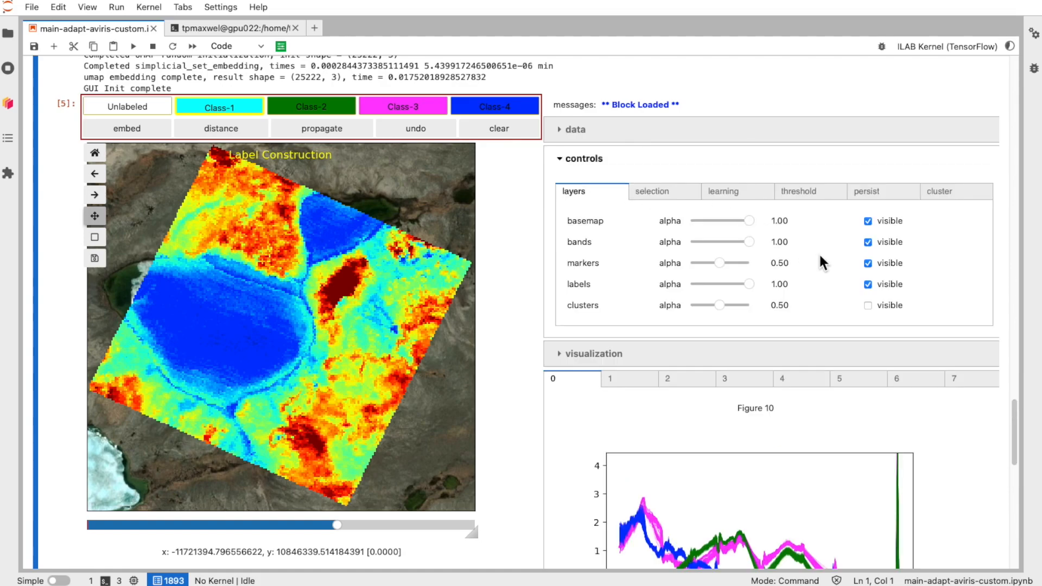
{"action": "left_click", "coordinate": [619, 381]}
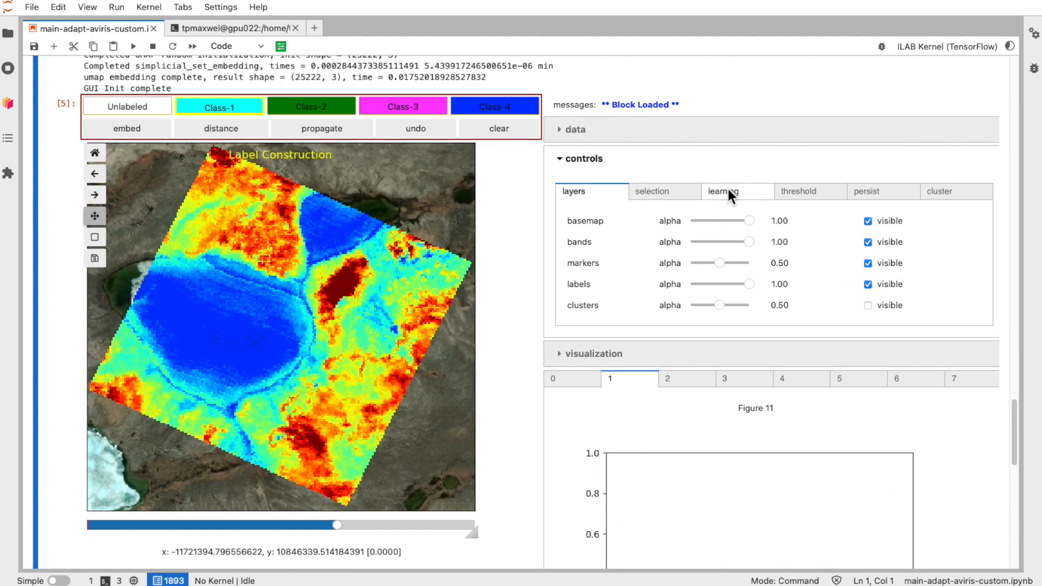
{"action": "left_click", "coordinate": [948, 194]}
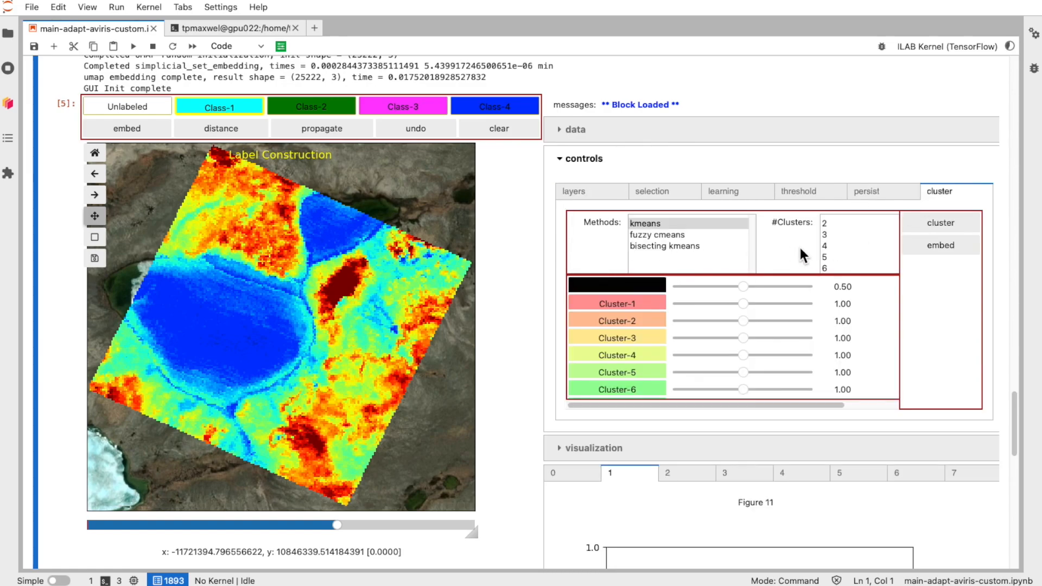
{"action": "scroll", "coordinate": [850, 254], "scroll_direction": "down", "scroll_amount": 2}
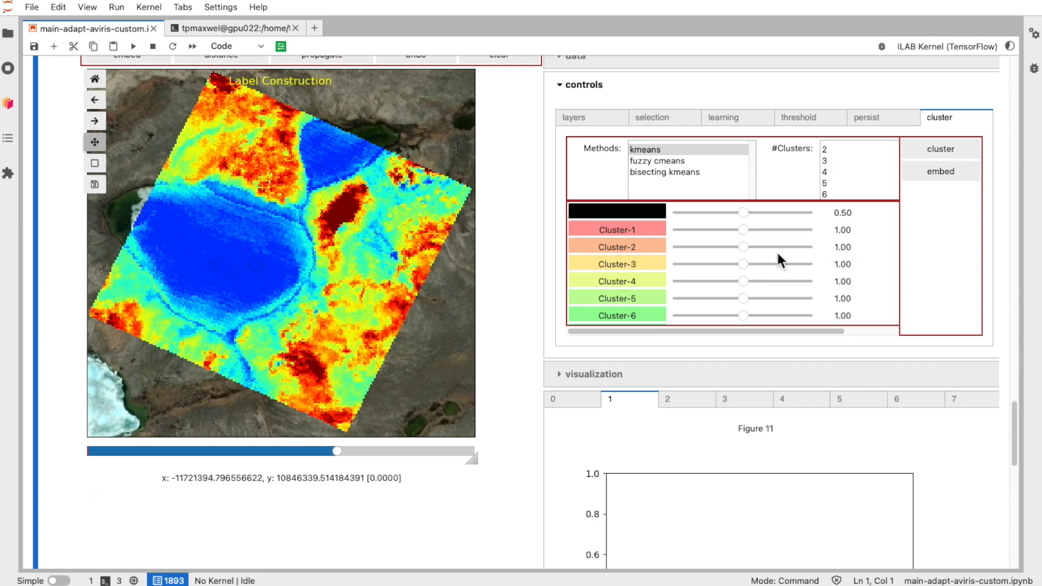
{"action": "left_click", "coordinate": [684, 154]}
{"action": "scroll", "coordinate": [861, 184], "scroll_direction": "down", "scroll_amount": 2}
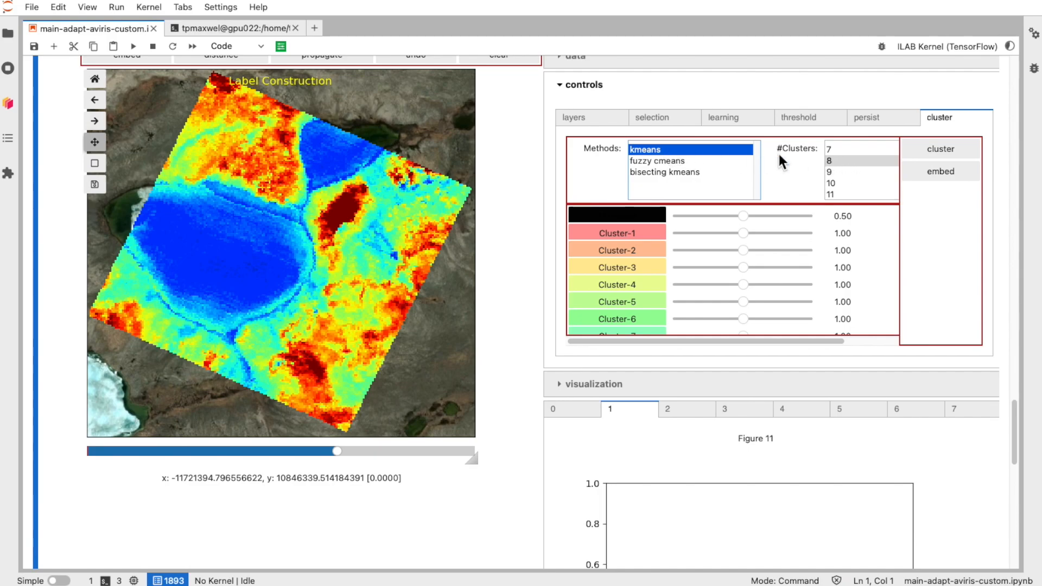
{"action": "left_click", "coordinate": [847, 161]}
{"action": "left_click", "coordinate": [941, 155]}
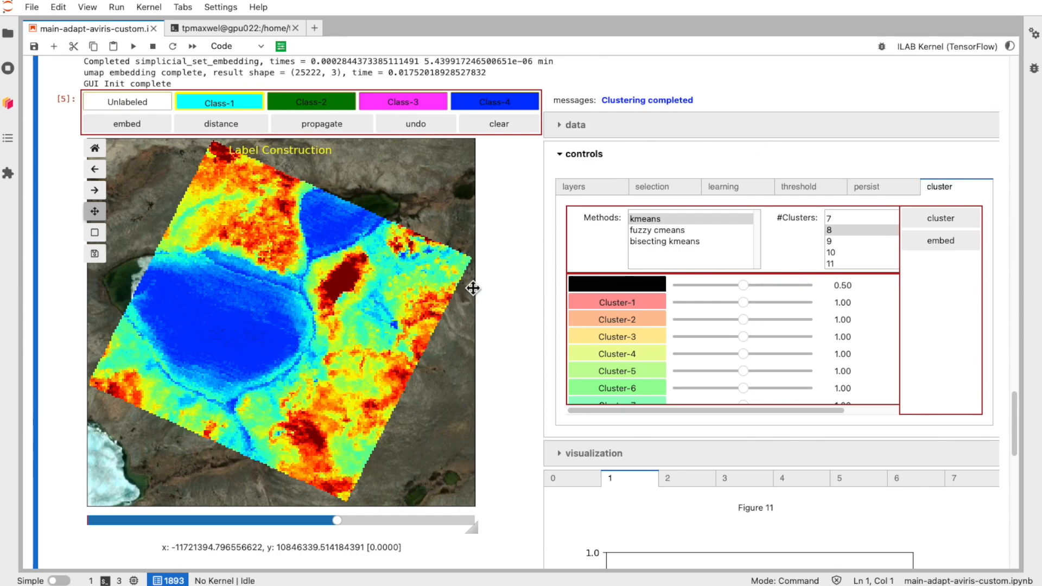
Step: Make the clusters layer visible on the image
{"action": "left_click", "coordinate": [596, 187]}
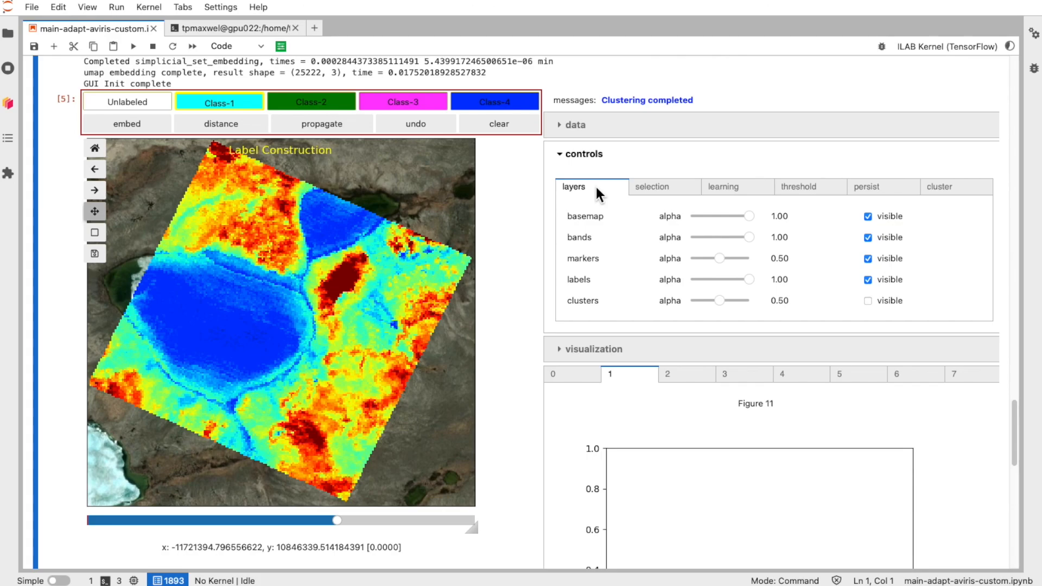
{"action": "left_click", "coordinate": [867, 300]}
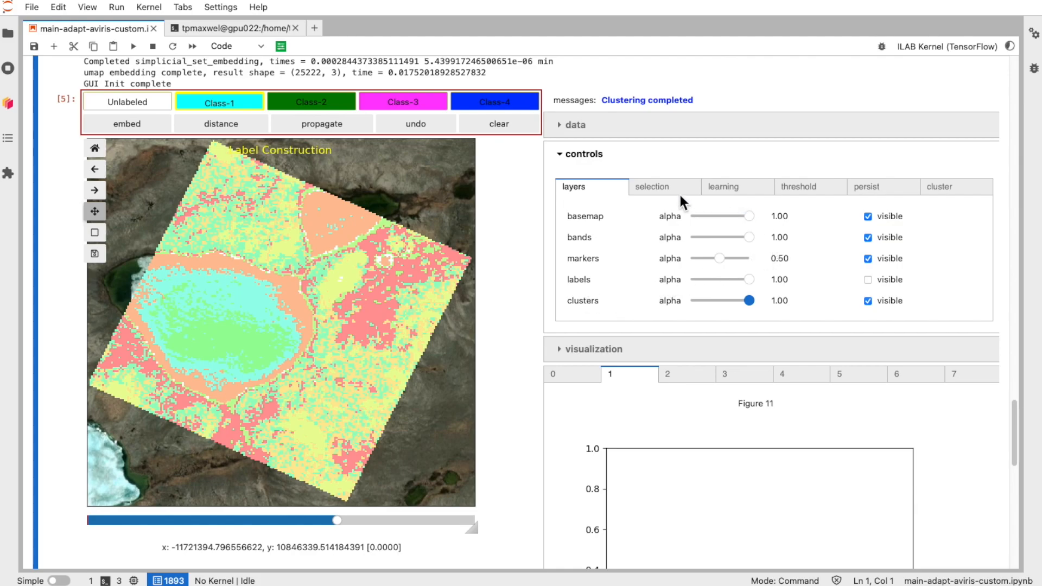
Step: Set the selection operation to select cluster and choose Class-4
{"action": "left_click", "coordinate": [662, 191]}
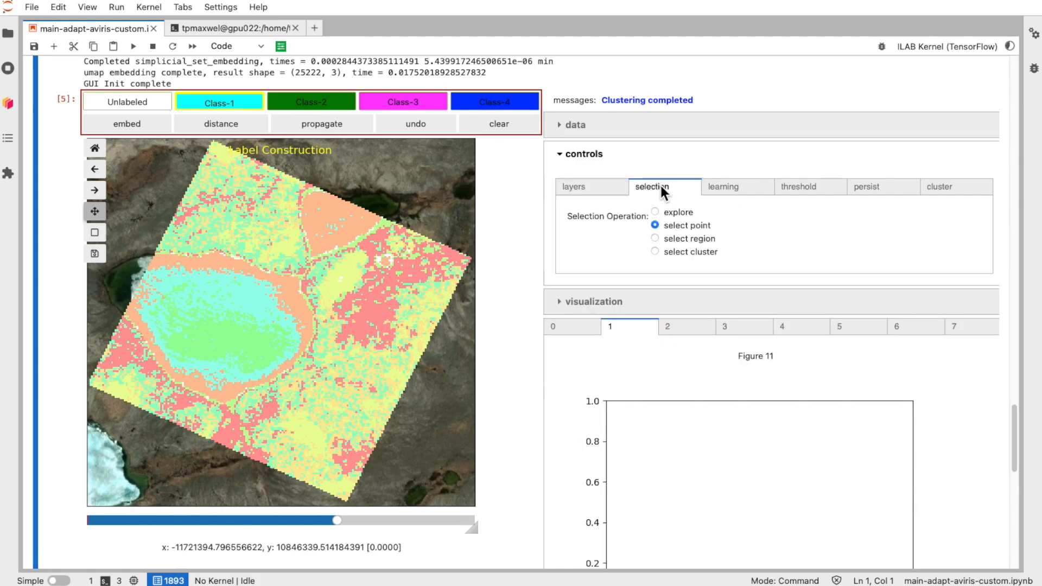
{"action": "left_click", "coordinate": [656, 252]}
{"action": "left_click", "coordinate": [491, 105]}
Step: Set the bands layer alpha to 0.30
{"action": "left_click", "coordinate": [591, 190]}
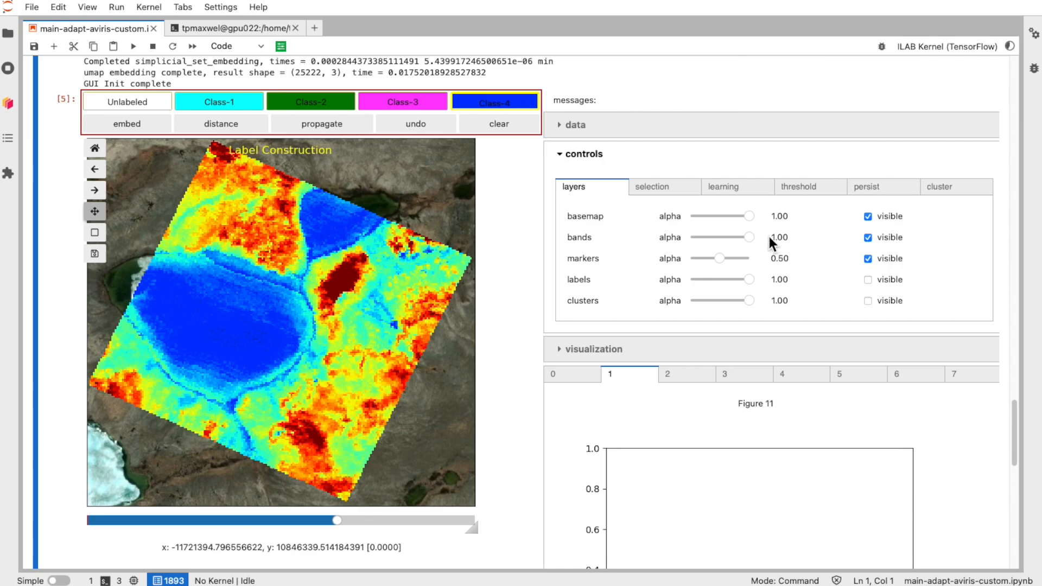
{"action": "left_click_drag", "start_coordinate": [750, 239], "coordinate": [696, 238]}
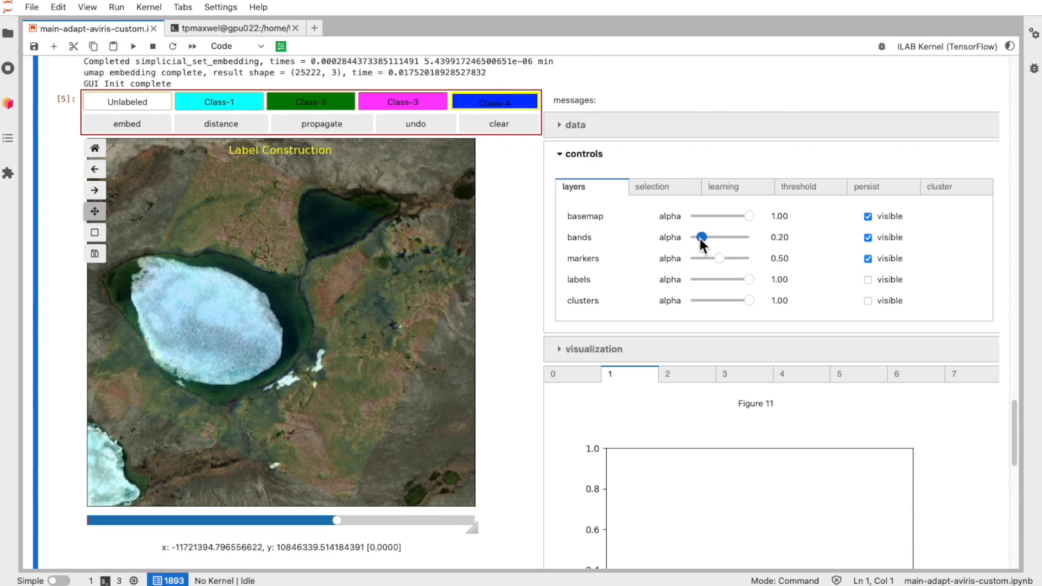
{"action": "left_click_drag", "start_coordinate": [701, 239], "coordinate": [706, 238]}
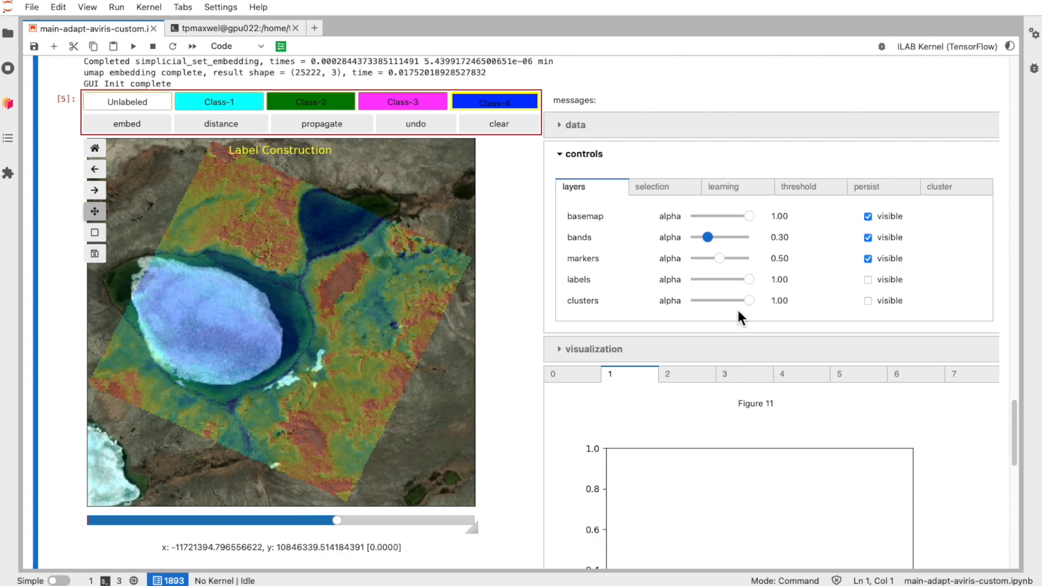
Step: Show the clusters layer and fade its alpha to 0 and back to 1.00 to compare it with the imagery
{"action": "left_click", "coordinate": [867, 301]}
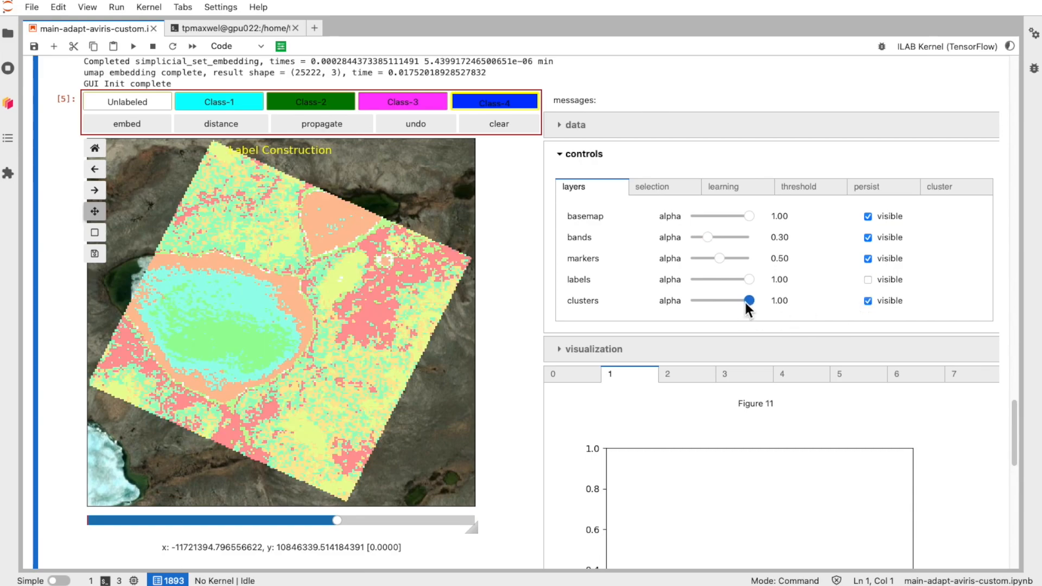
{"action": "left_click_drag", "start_coordinate": [747, 300], "coordinate": [626, 301]}
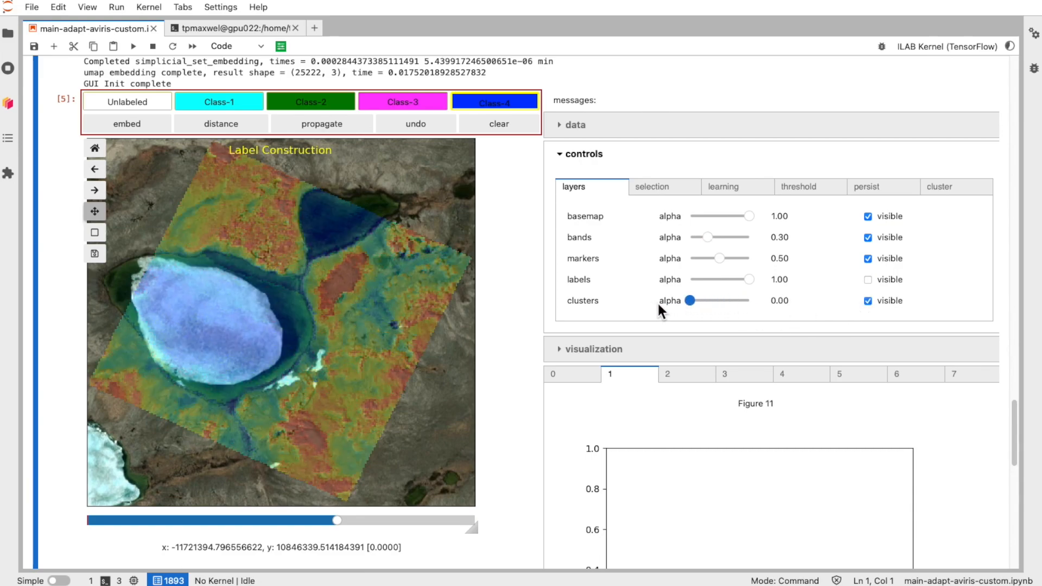
{"action": "left_click_drag", "start_coordinate": [687, 302], "coordinate": [749, 305]}
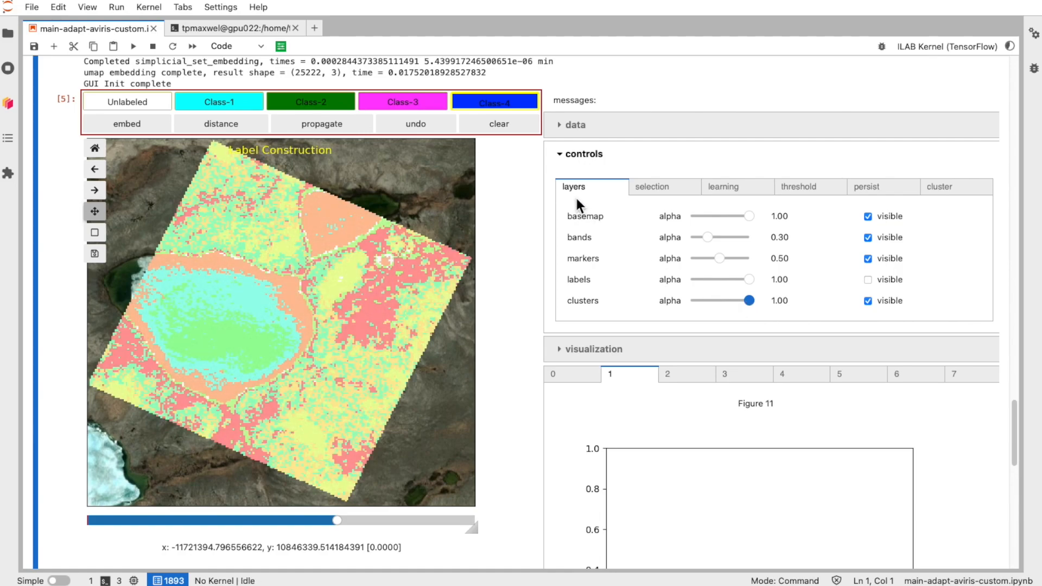
Step: Turn off panning and mark the cluster ringing the lake with Class-4
{"action": "left_click", "coordinate": [657, 186]}
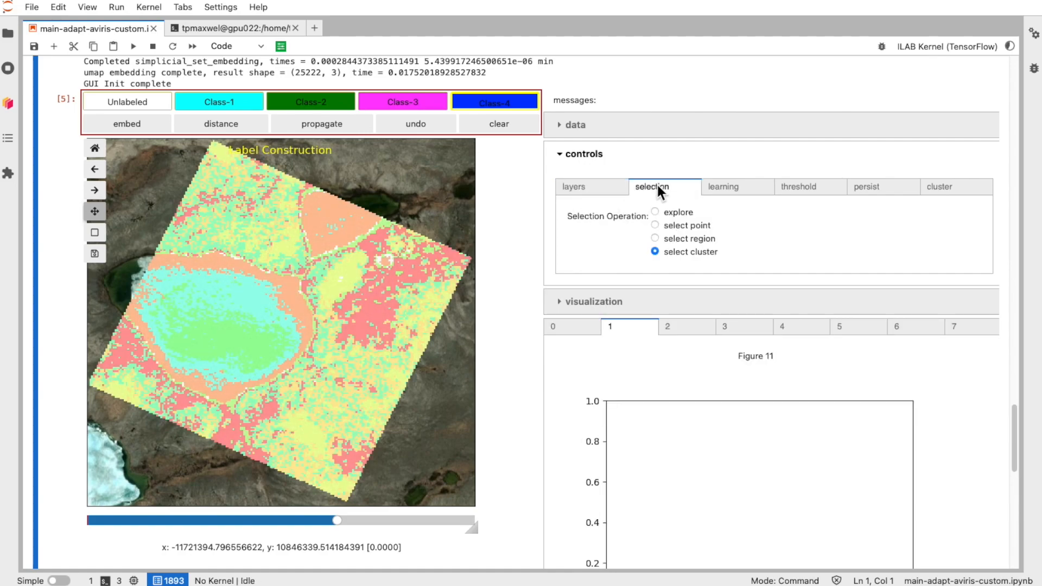
{"action": "left_click", "coordinate": [597, 181]}
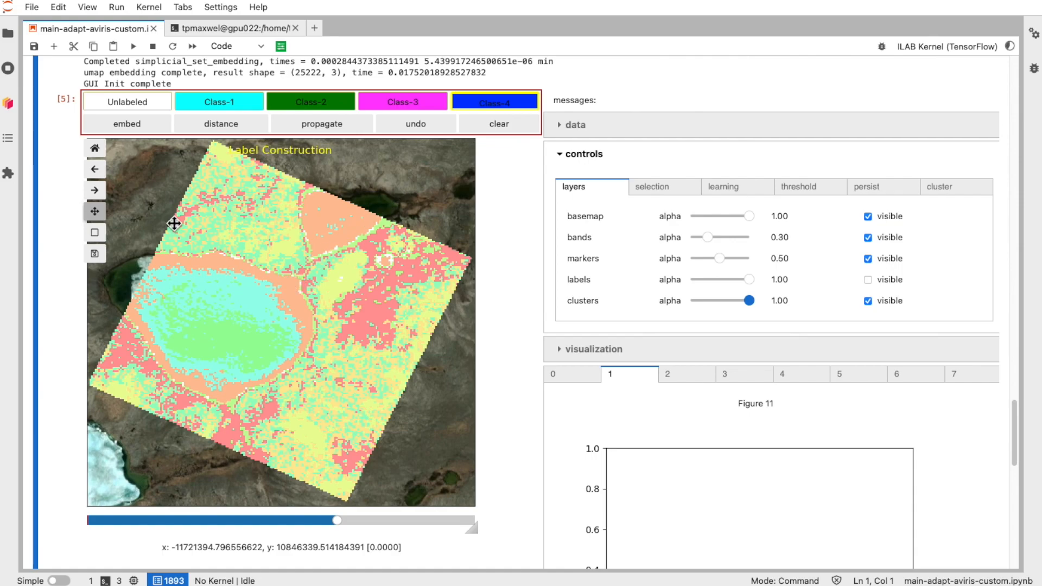
{"action": "left_click", "coordinate": [95, 211]}
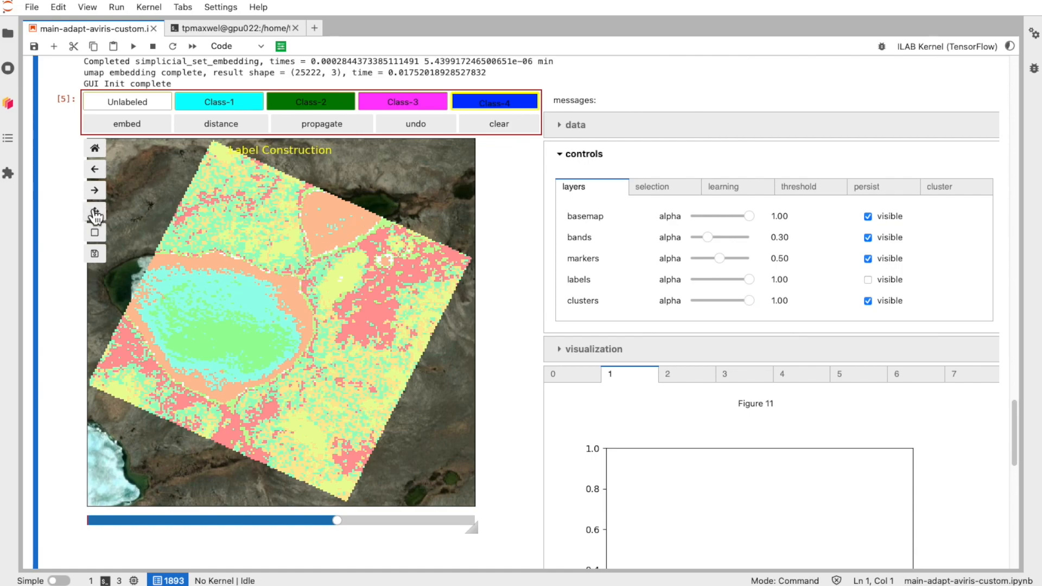
{"action": "left_click", "coordinate": [291, 288]}
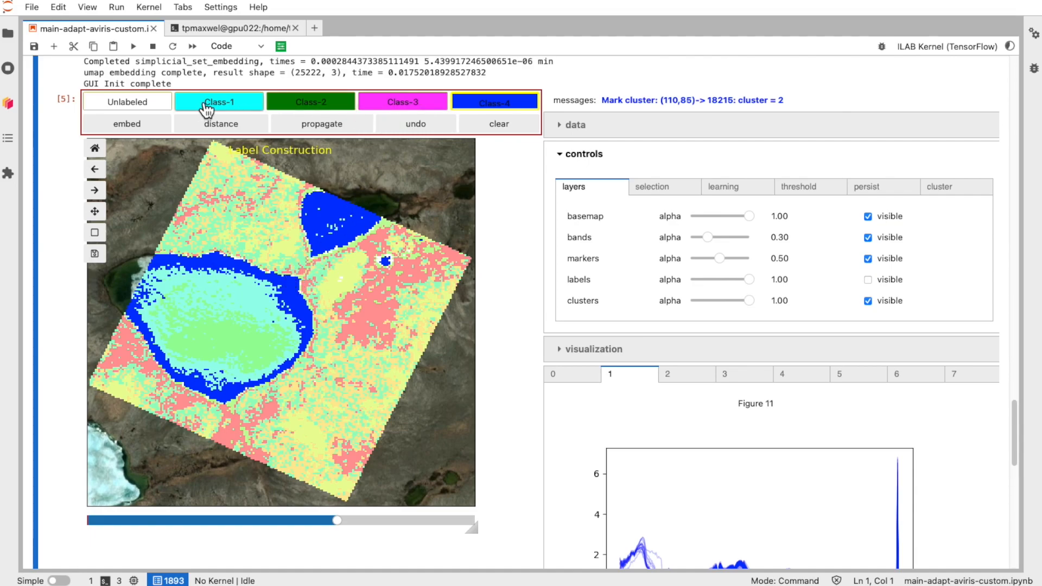
Step: Choose Class-1 and mark the cluster filling the lake interior
{"action": "left_click", "coordinate": [234, 107]}
{"action": "left_click", "coordinate": [246, 297]}
{"action": "left_click", "coordinate": [226, 334]}
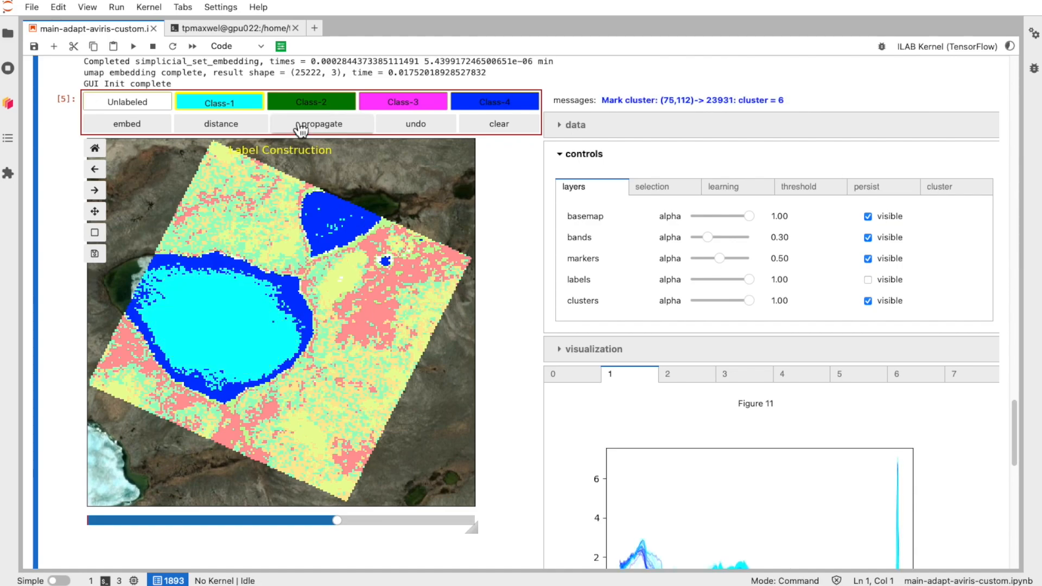
Step: Choose Class-2 and mark the dark green vegetation cluster east of the lake, dismissing the server warning
{"action": "left_click", "coordinate": [308, 107]}
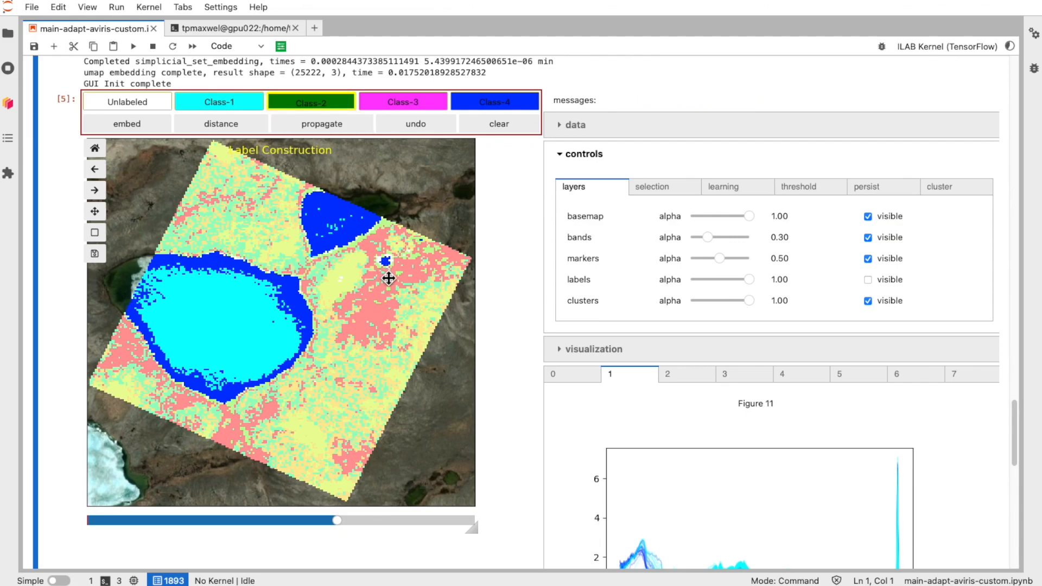
{"action": "left_click", "coordinate": [376, 314]}
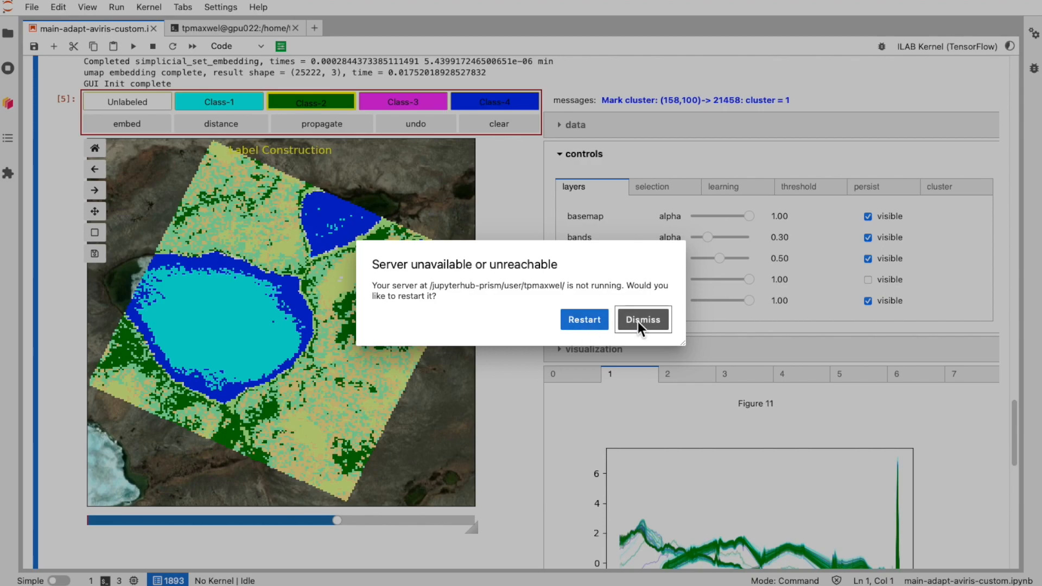
{"action": "left_click", "coordinate": [639, 319]}
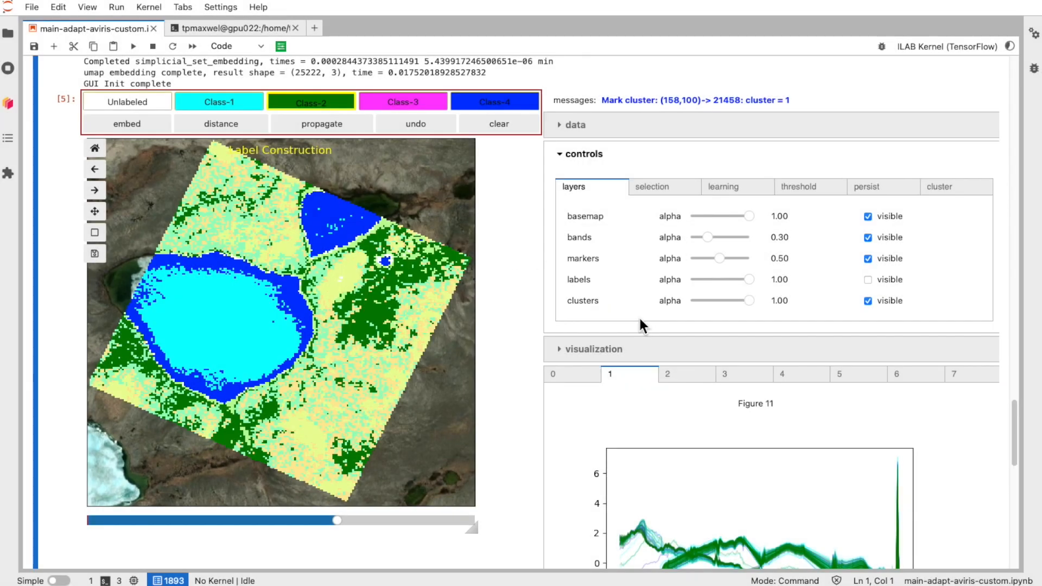
Step: Set the Cluster-2 alpha to 0.60 in the cluster panel
{"action": "left_click", "coordinate": [955, 186]}
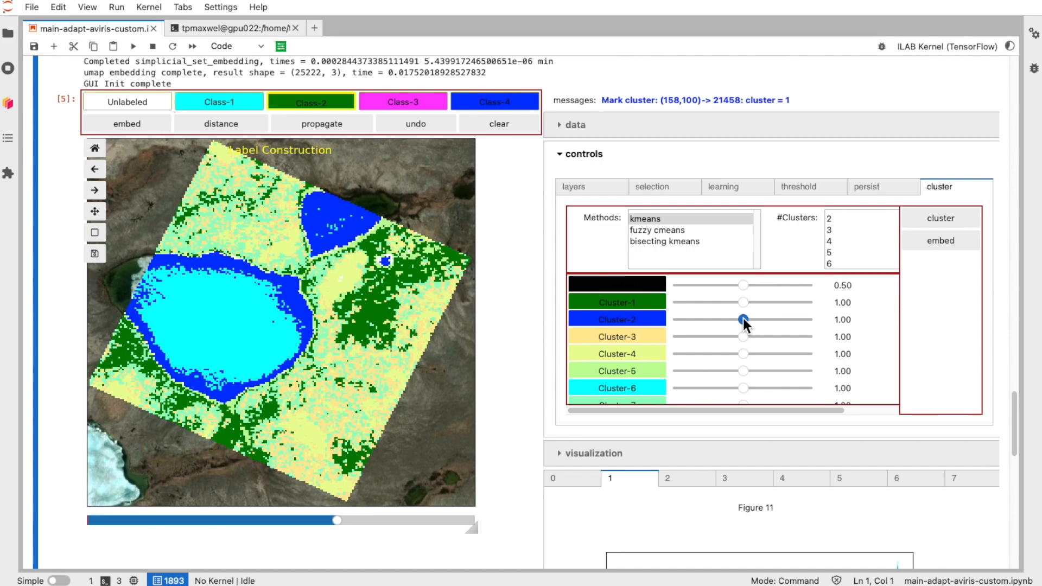
{"action": "left_click", "coordinate": [577, 187]}
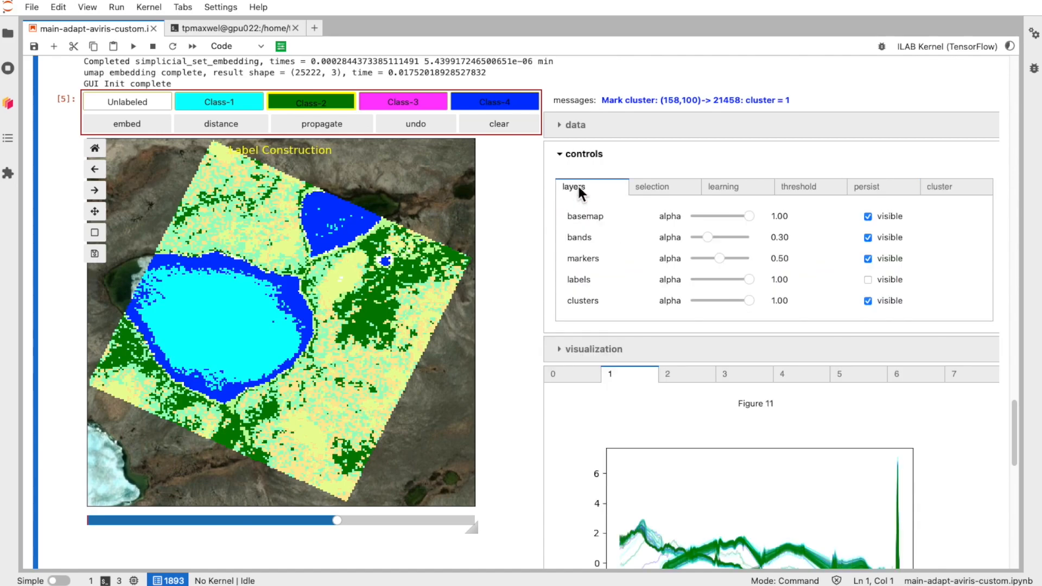
{"action": "left_click", "coordinate": [868, 301]}
{"action": "left_click", "coordinate": [950, 190]}
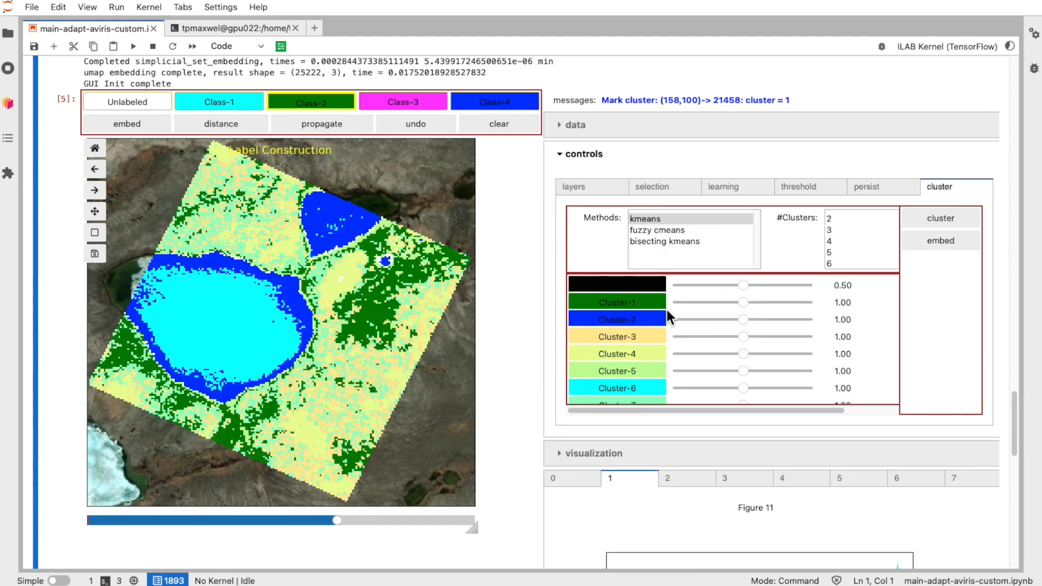
{"action": "left_click_drag", "start_coordinate": [745, 318], "coordinate": [718, 320]}
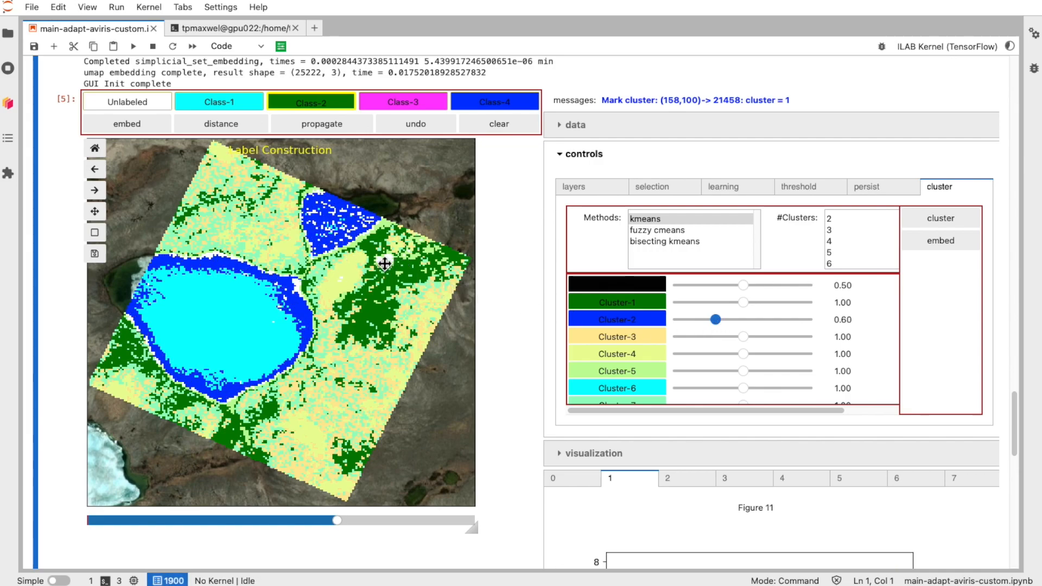
{"action": "mouse_move", "coordinate": [715, 319]}
{"action": "left_mouse_down"}
{"action": "mouse_move", "coordinate": [753, 320]}
{"action": "mouse_move", "coordinate": [733, 319]}
{"action": "left_mouse_up"}
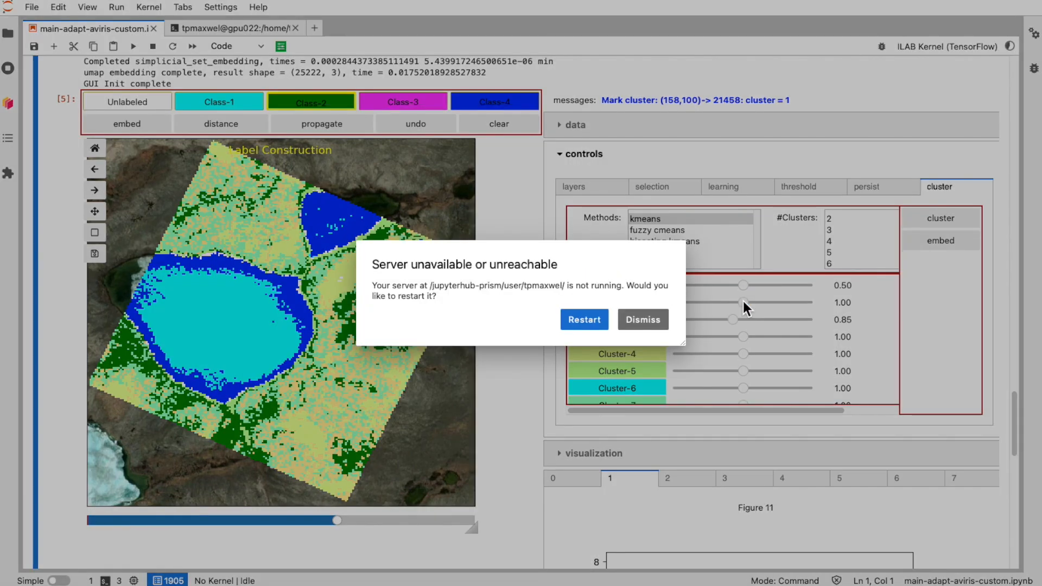
{"action": "left_click", "coordinate": [643, 319]}
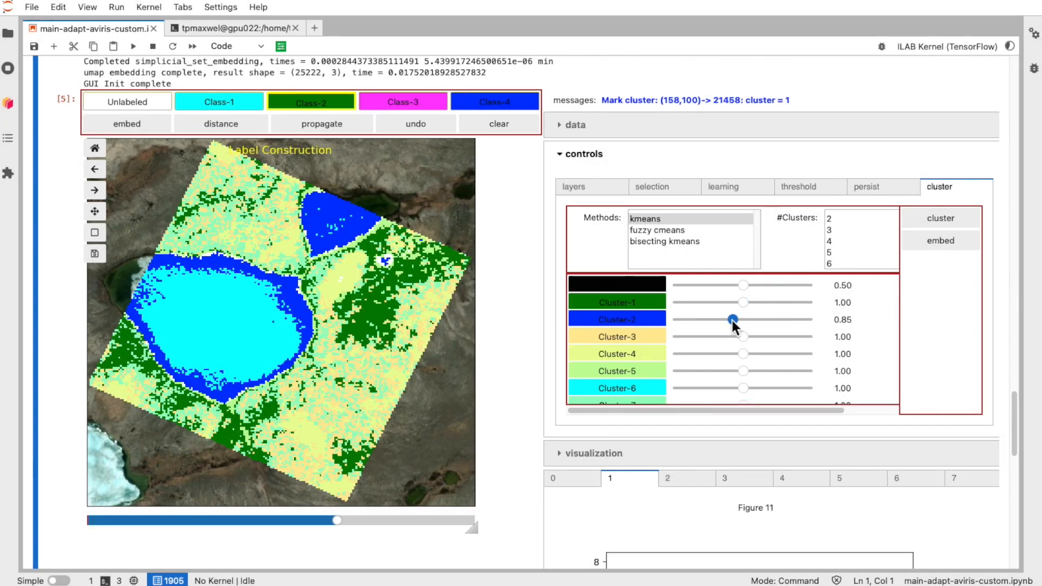
{"action": "left_click_drag", "start_coordinate": [732, 319], "coordinate": [716, 318]}
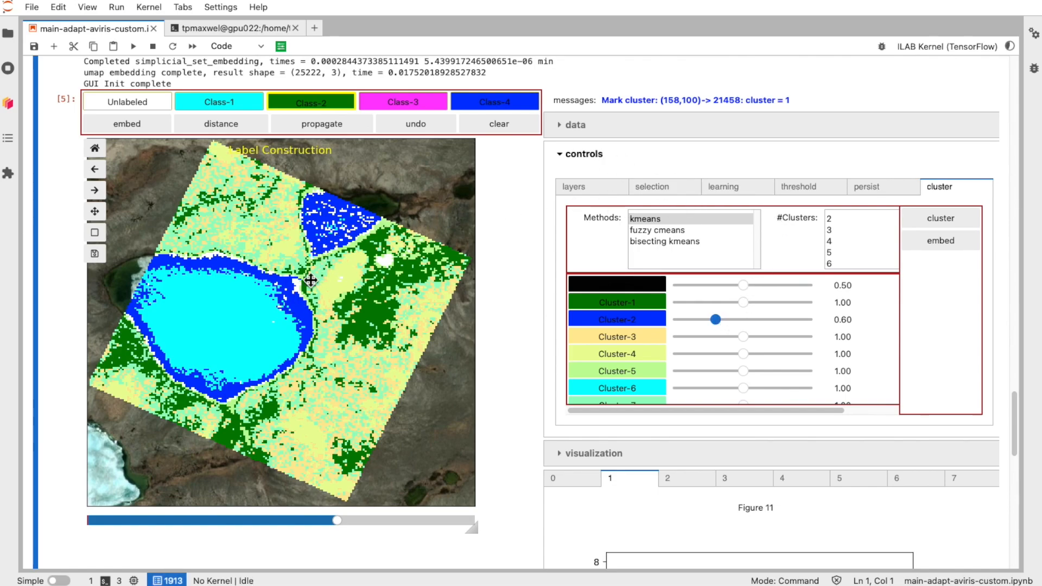
Step: Choose Class-3 and mark the cluster north-east of the lake
{"action": "left_click", "coordinate": [653, 185]}
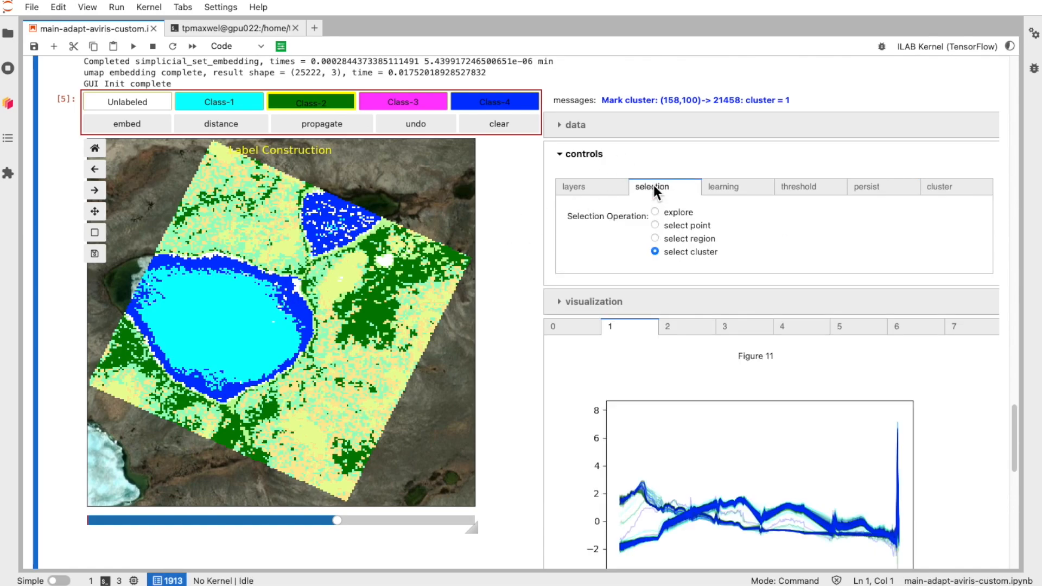
{"action": "left_click", "coordinate": [595, 186]}
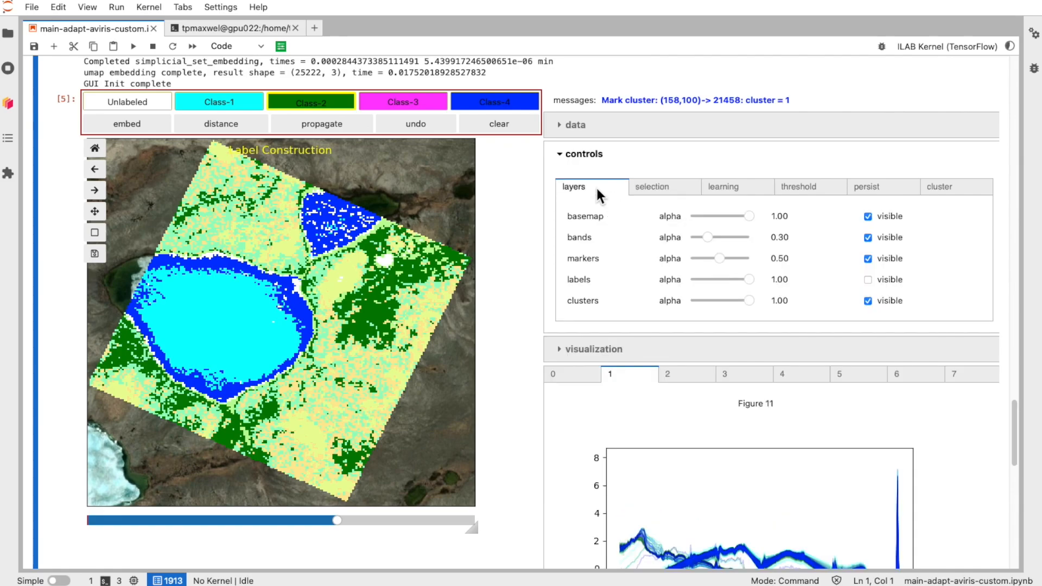
{"action": "left_click", "coordinate": [399, 106]}
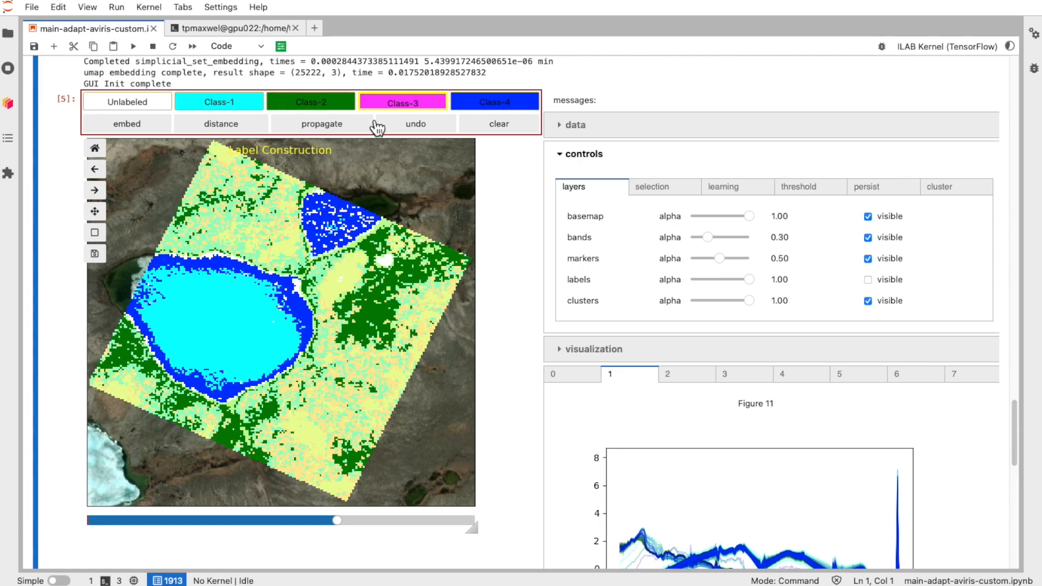
{"action": "left_click", "coordinate": [346, 276]}
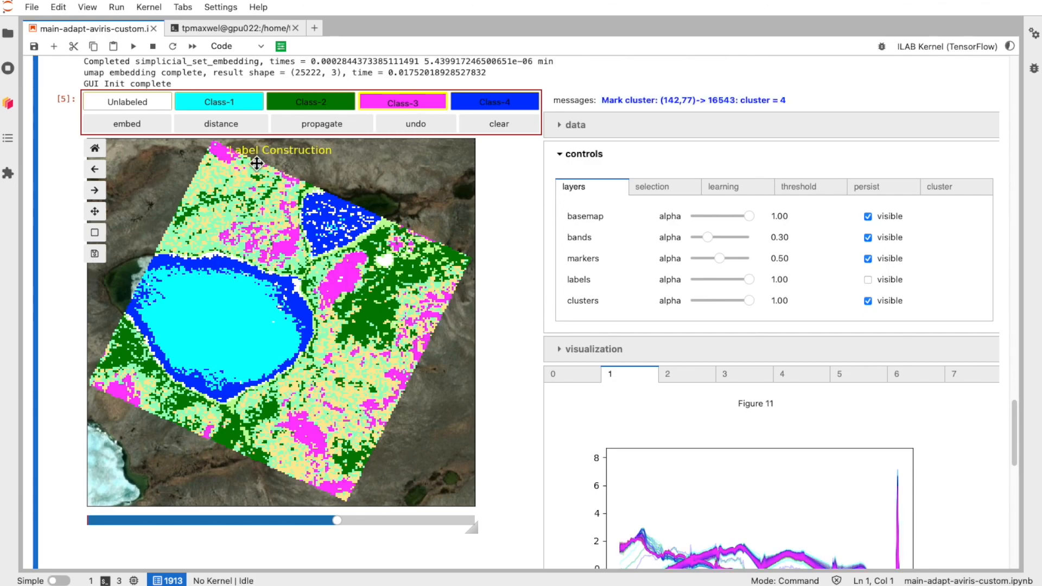
Step: Mark the dark green cluster again with Class-2 and train the cnn learning model
{"action": "left_click", "coordinate": [298, 106]}
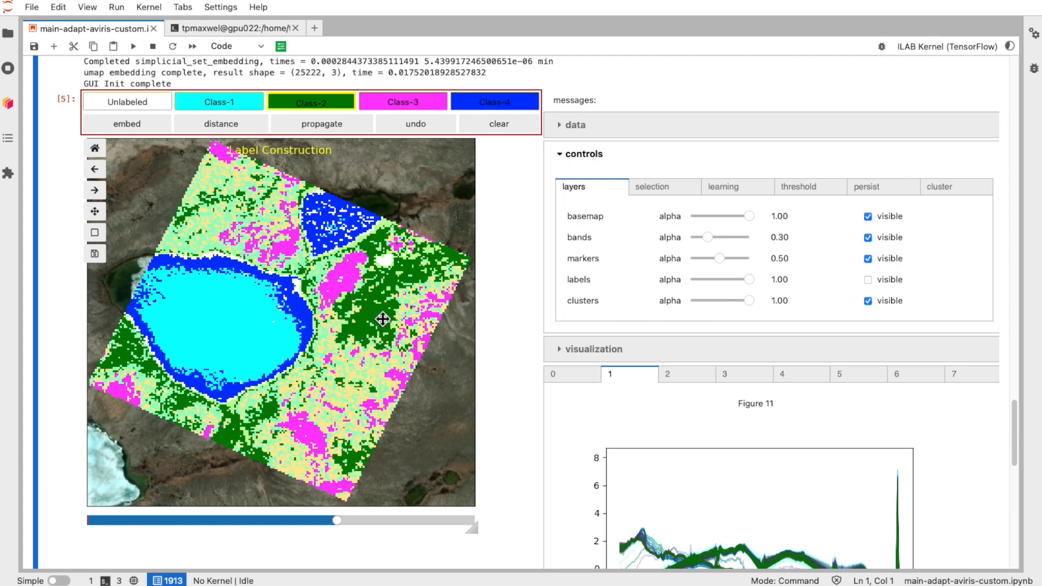
{"action": "left_click", "coordinate": [377, 313]}
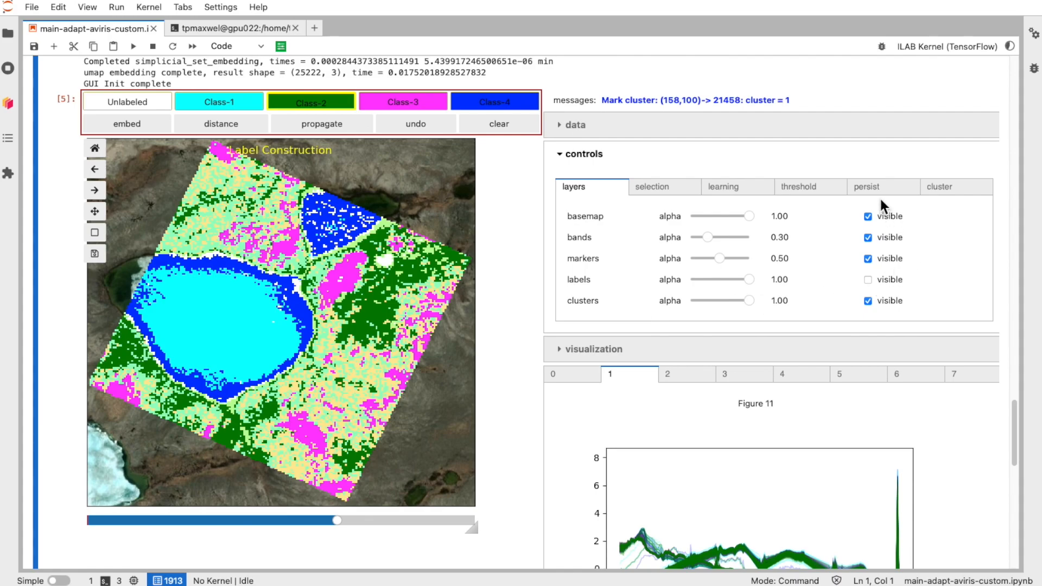
{"action": "left_click", "coordinate": [738, 186]}
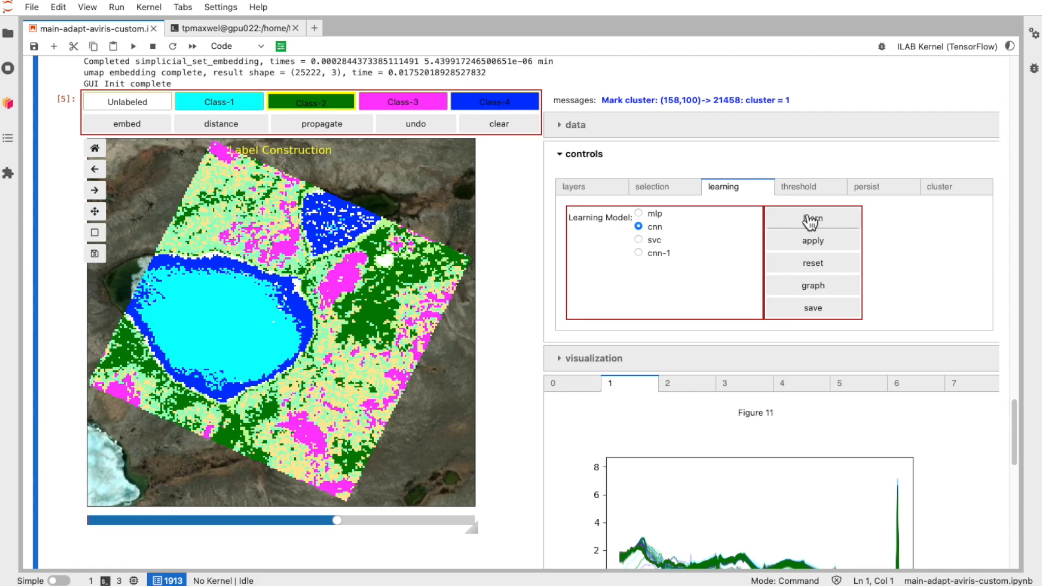
{"action": "left_click", "coordinate": [811, 219]}
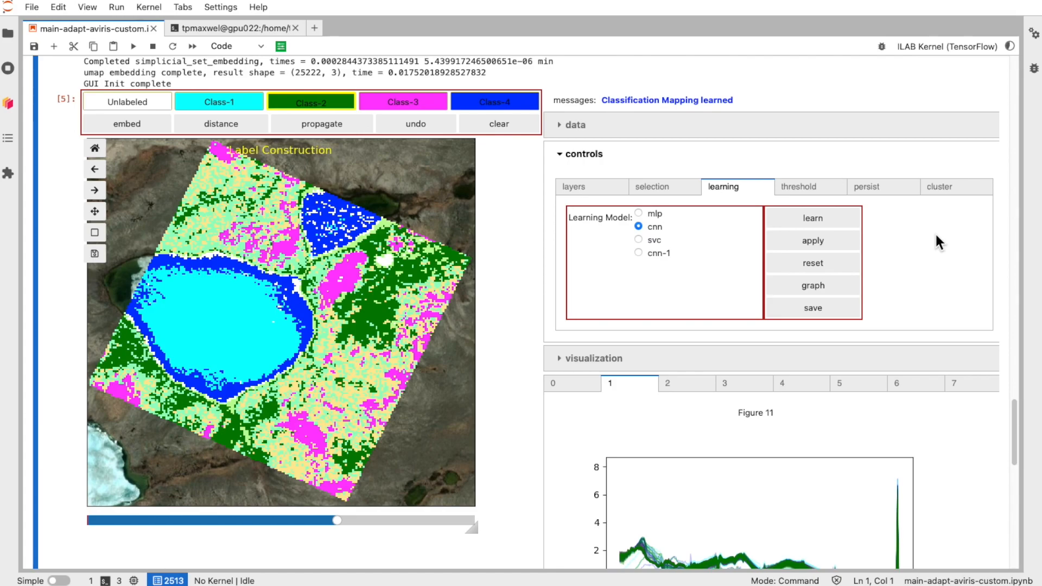
Step: Apply the learned classification mapping and display the labels layer
{"action": "left_click", "coordinate": [837, 242]}
{"action": "left_click", "coordinate": [587, 185]}
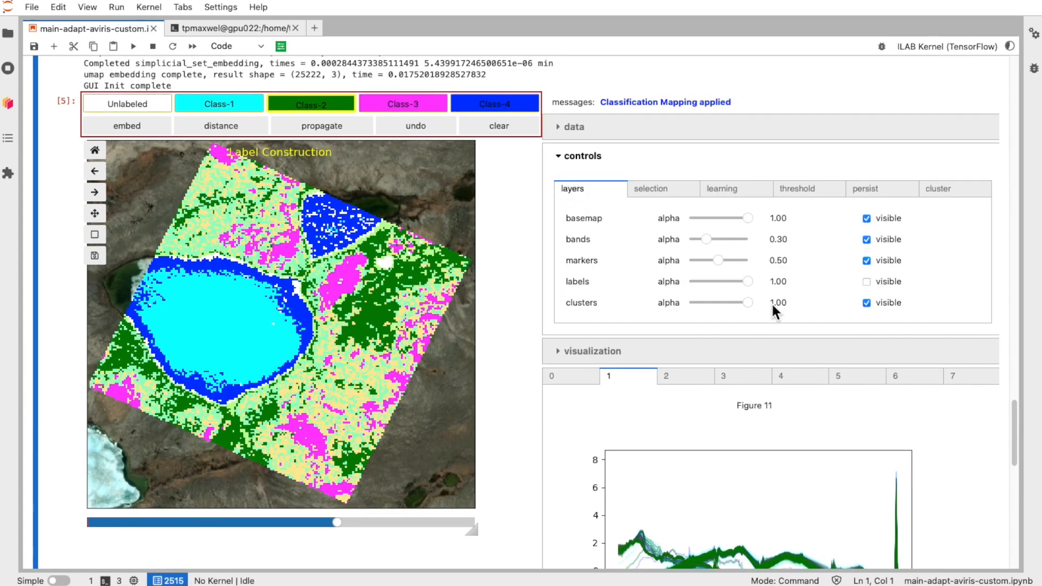
{"action": "left_click", "coordinate": [866, 282]}
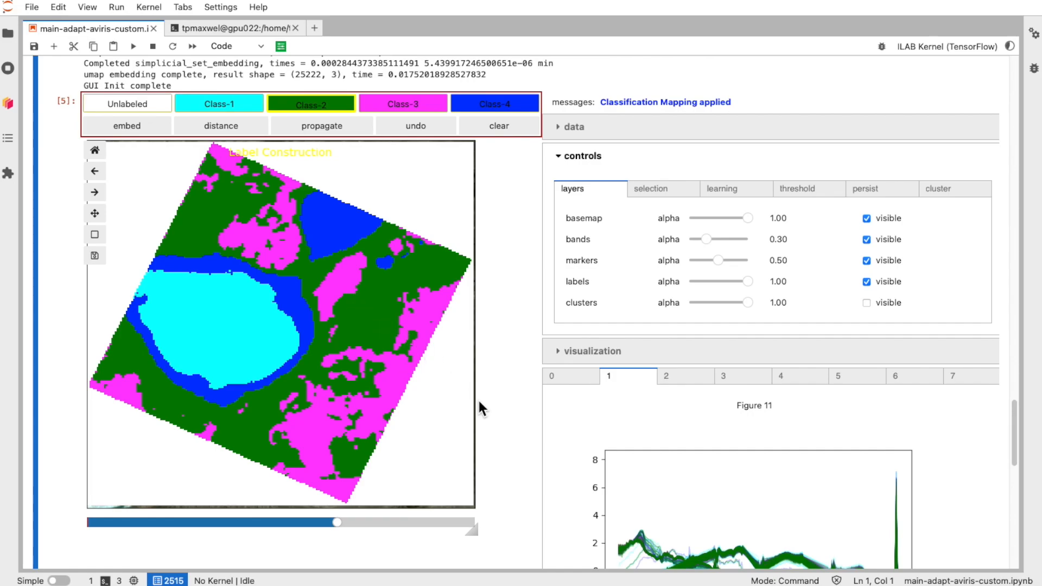
Step: Choose Class-4 and draw a polygon region over the small pond north-east of the lake
{"action": "scroll", "coordinate": [512, 415], "scroll_direction": "down", "scroll_amount": 4}
{"action": "scroll", "coordinate": [512, 415], "scroll_direction": "up", "scroll_amount": 3}
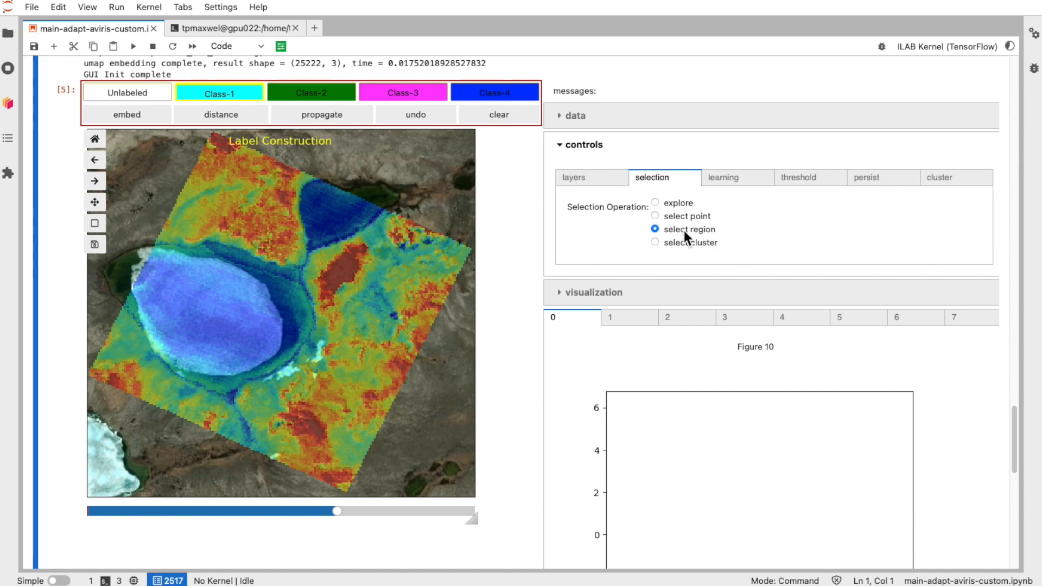
{"action": "left_click", "coordinate": [493, 98]}
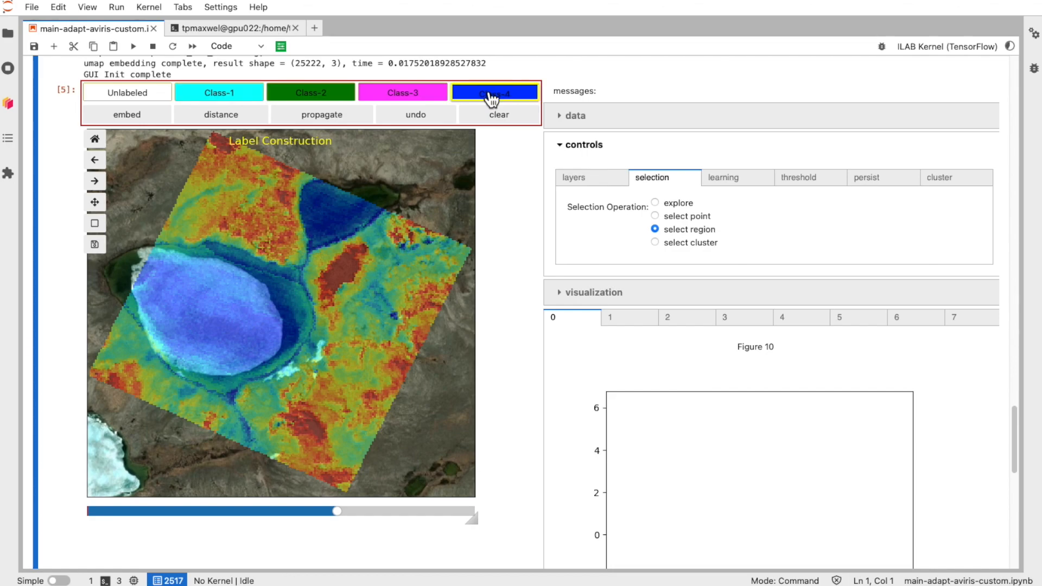
{"action": "left_click", "coordinate": [307, 210]}
{"action": "left_click", "coordinate": [319, 187]}
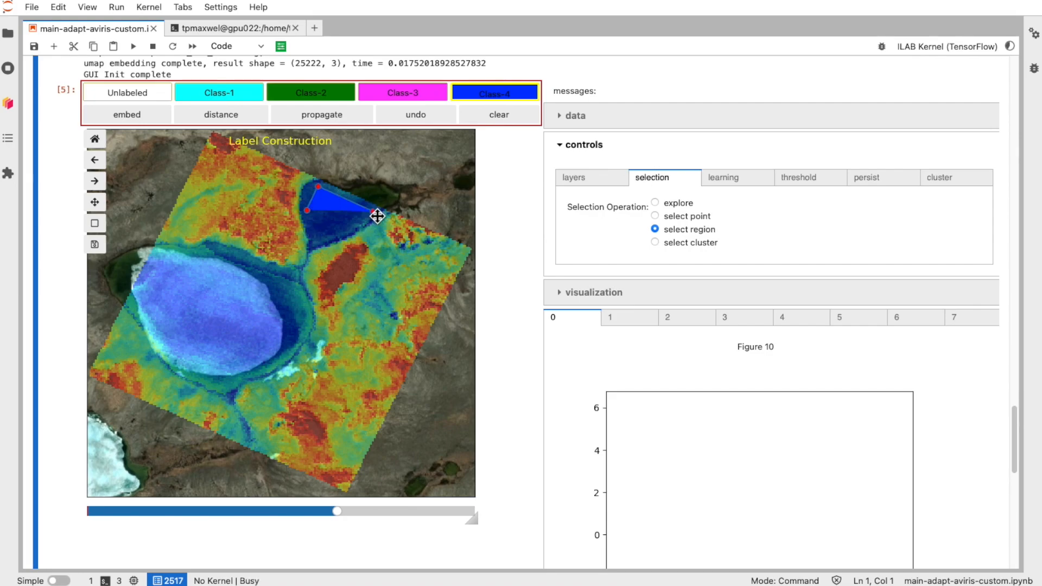
{"action": "left_click", "coordinate": [372, 210]}
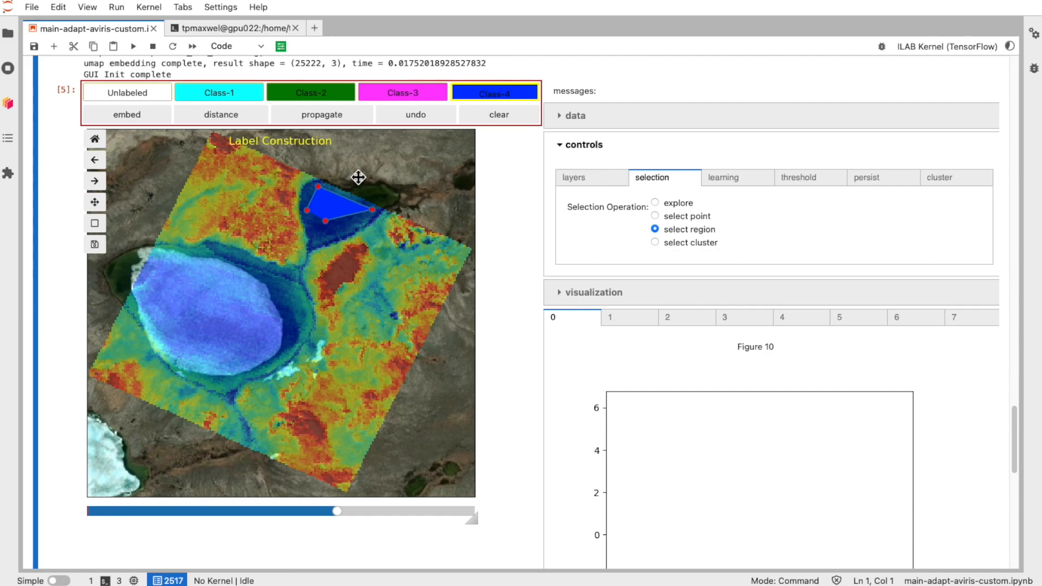
{"action": "double_click", "coordinate": [319, 233]}
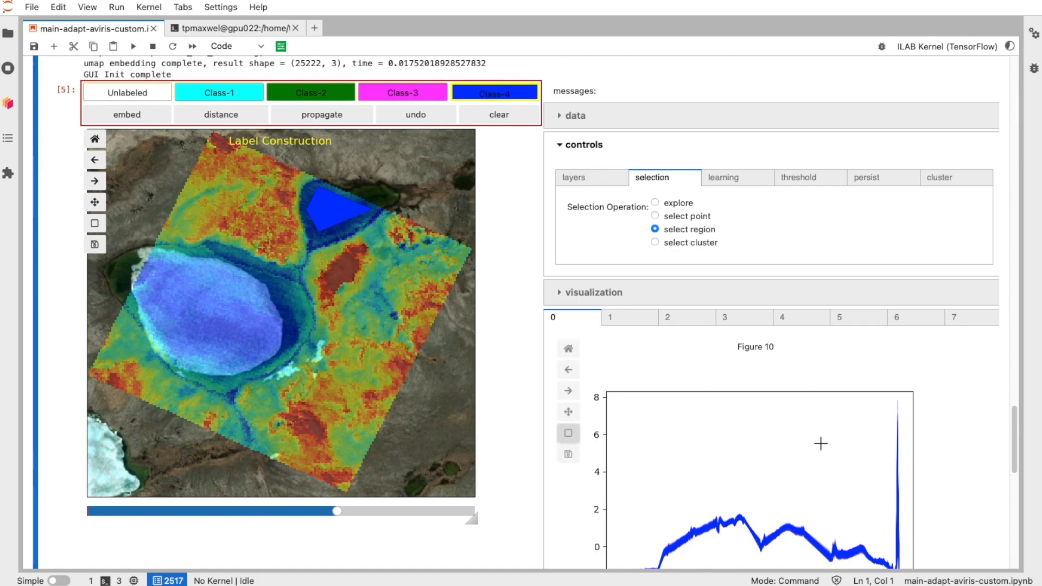
{"action": "scroll", "coordinate": [528, 349], "scroll_direction": "down", "scroll_amount": 2}
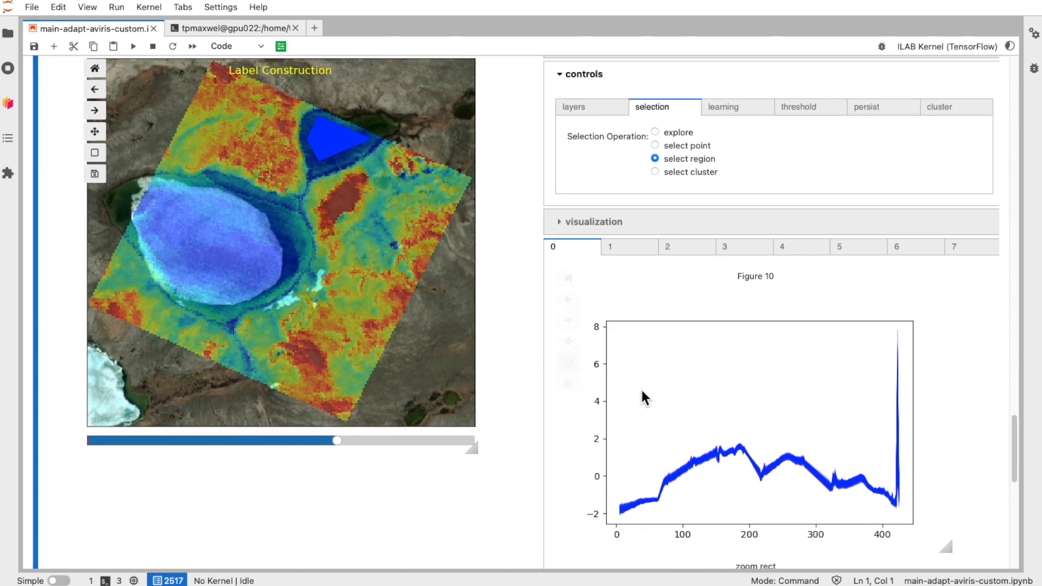
{"action": "scroll", "coordinate": [521, 321], "scroll_direction": "up", "scroll_amount": 1}
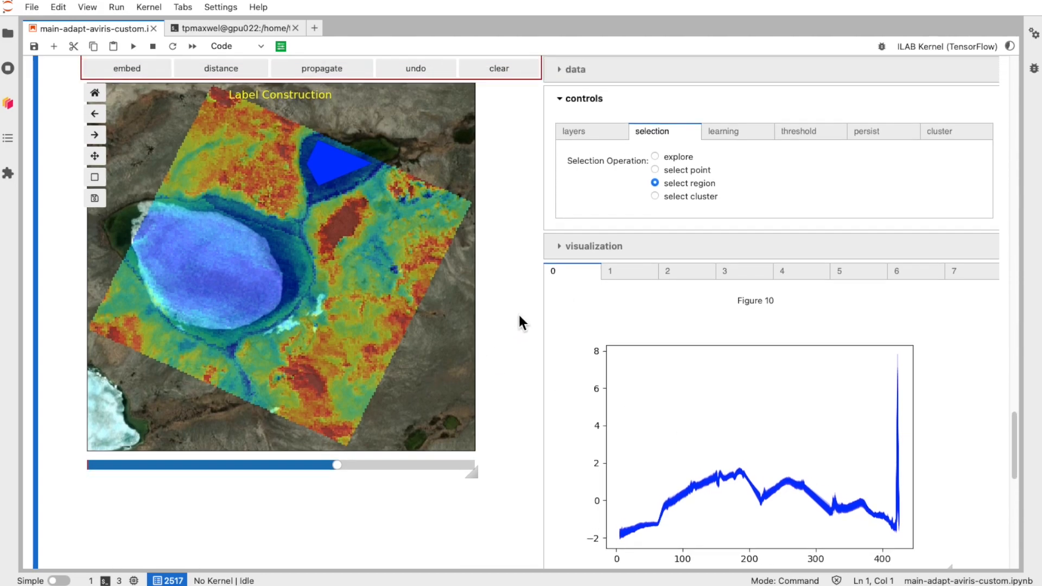
Step: Draw a Class-1 polygon region over the centre of the large lake
{"action": "scroll", "coordinate": [517, 311], "scroll_direction": "down", "scroll_amount": 1}
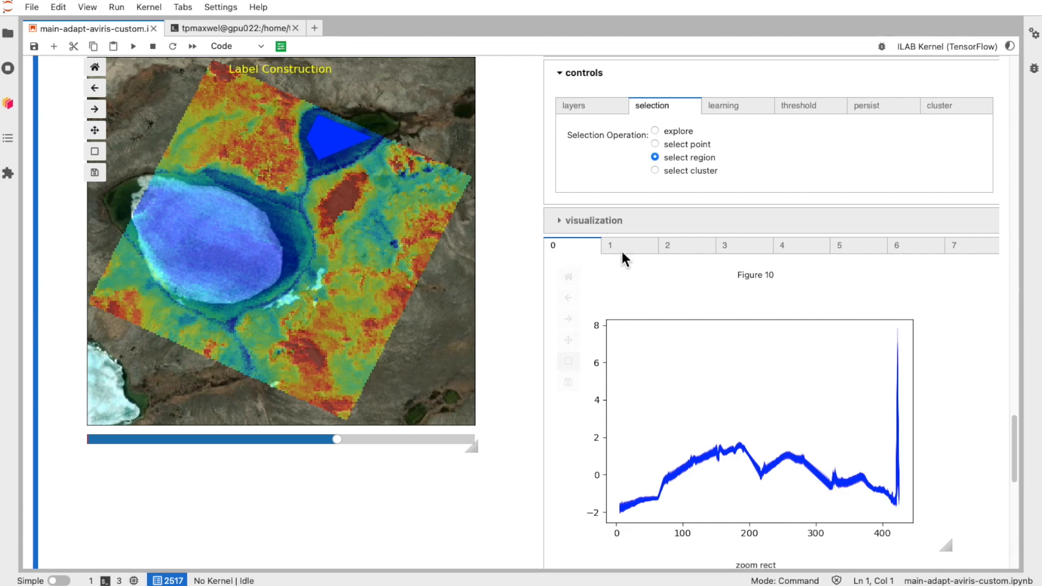
{"action": "scroll", "coordinate": [520, 191], "scroll_direction": "up", "scroll_amount": 1}
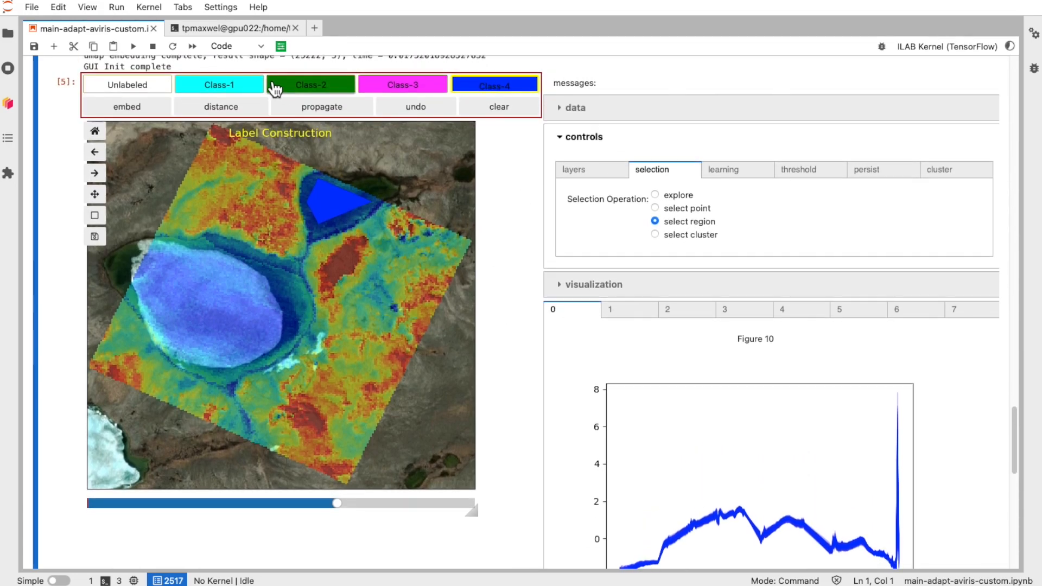
{"action": "left_click", "coordinate": [154, 306]}
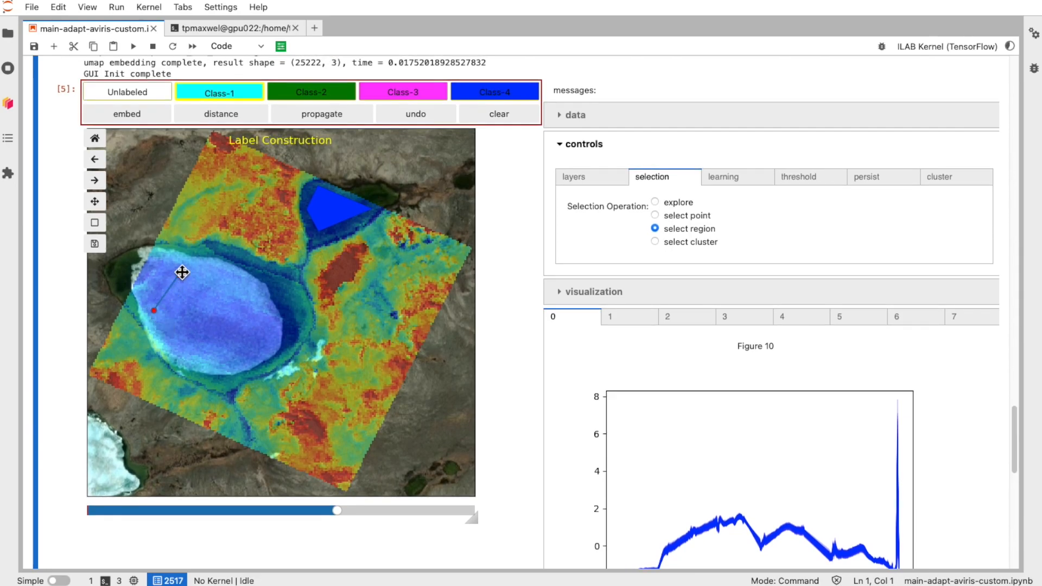
{"action": "left_click", "coordinate": [181, 273]}
{"action": "left_click", "coordinate": [198, 277]}
{"action": "left_click", "coordinate": [254, 306]}
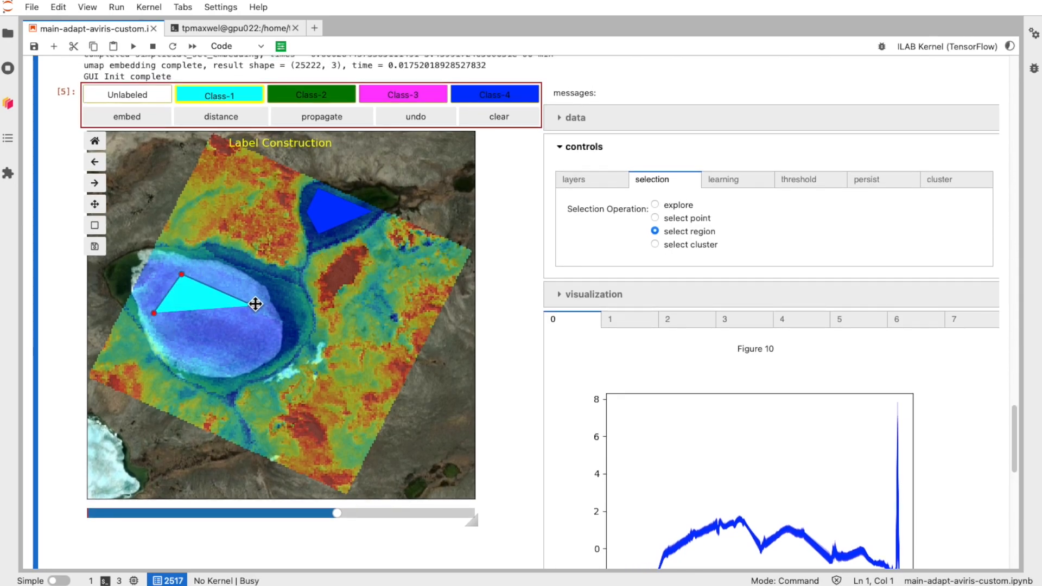
{"action": "left_click", "coordinate": [234, 332]}
{"action": "left_click", "coordinate": [226, 367]}
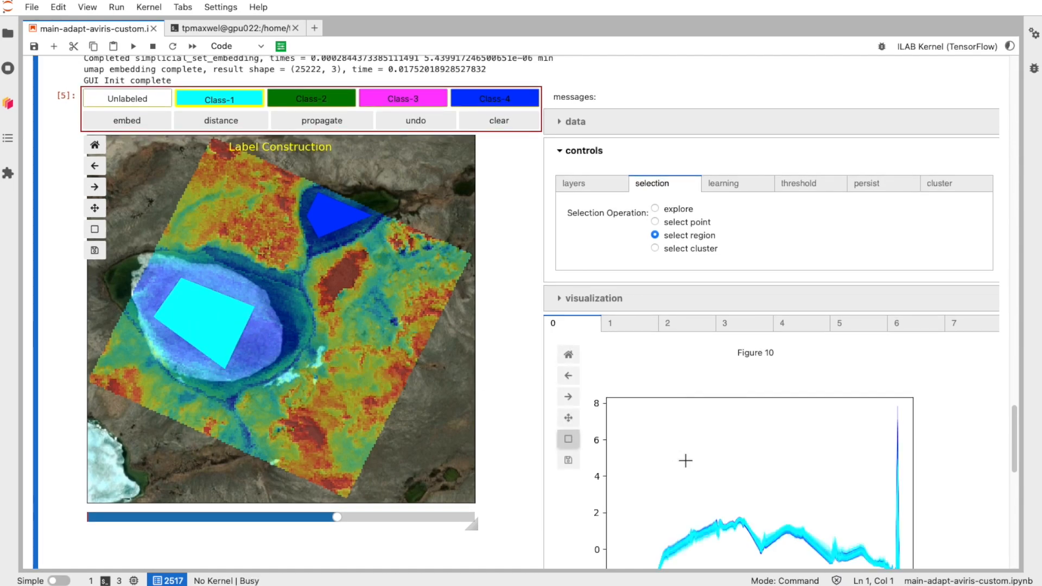
Step: Choose Class-2 and draw a polygon region over the dark red patch east of the lake
{"action": "scroll", "coordinate": [687, 458], "scroll_direction": "down", "scroll_amount": 2}
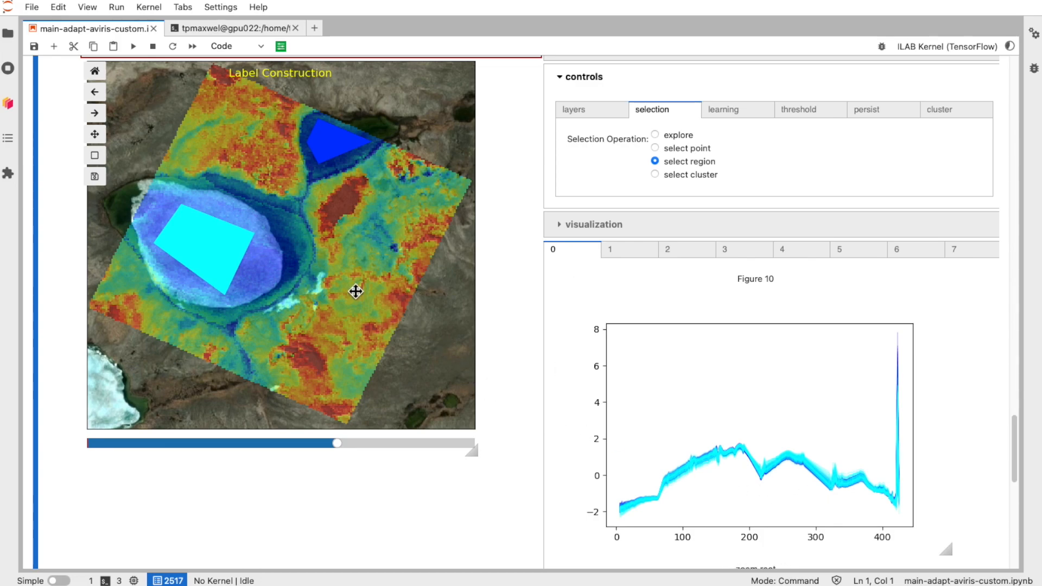
{"action": "scroll", "coordinate": [386, 288], "scroll_direction": "up", "scroll_amount": 1}
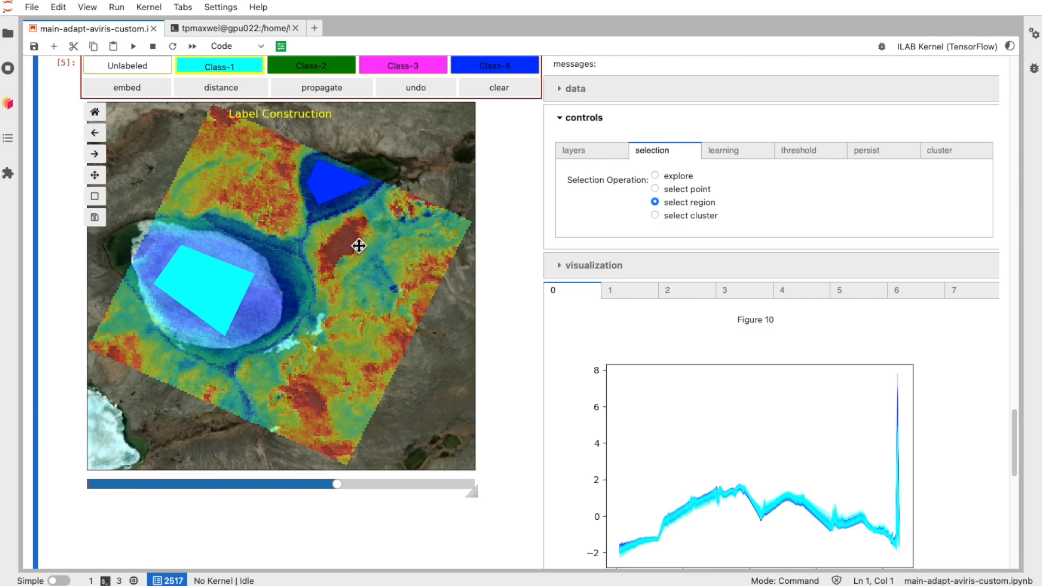
{"action": "left_click", "coordinate": [311, 71]}
{"action": "left_click", "coordinate": [324, 250]}
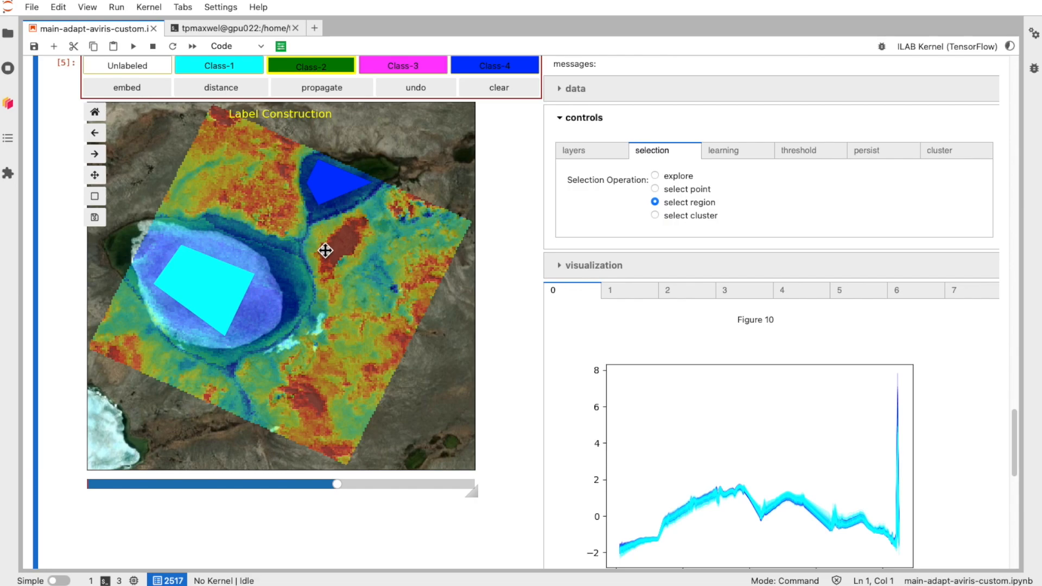
{"action": "left_click", "coordinate": [337, 230]}
{"action": "left_click", "coordinate": [353, 226]}
{"action": "double_click", "coordinate": [353, 244]}
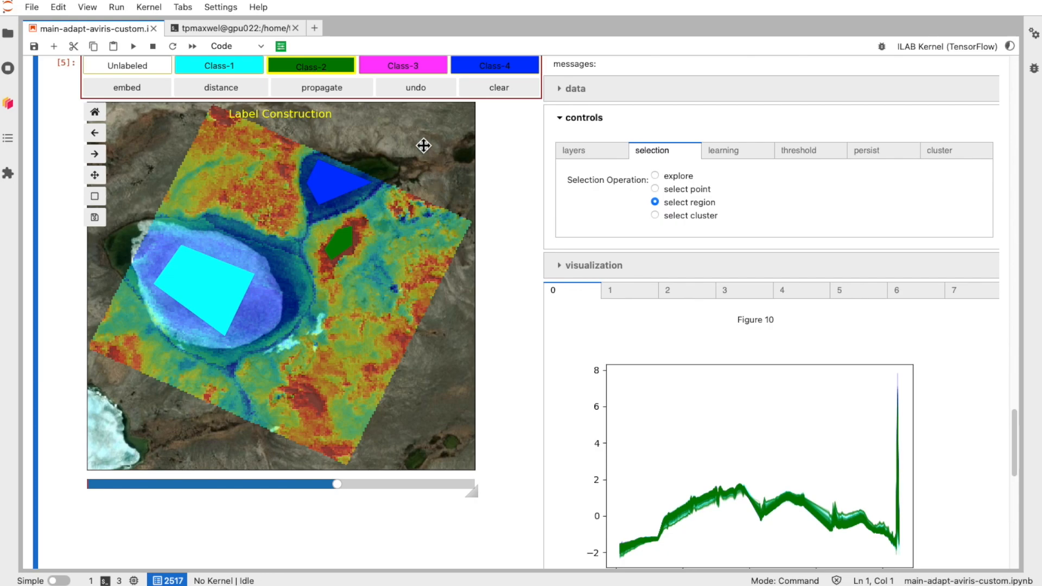
Step: Choose Class-3 and draw a polygon region over the area just south-east of the Class-2 patch
{"action": "left_click", "coordinate": [394, 67]}
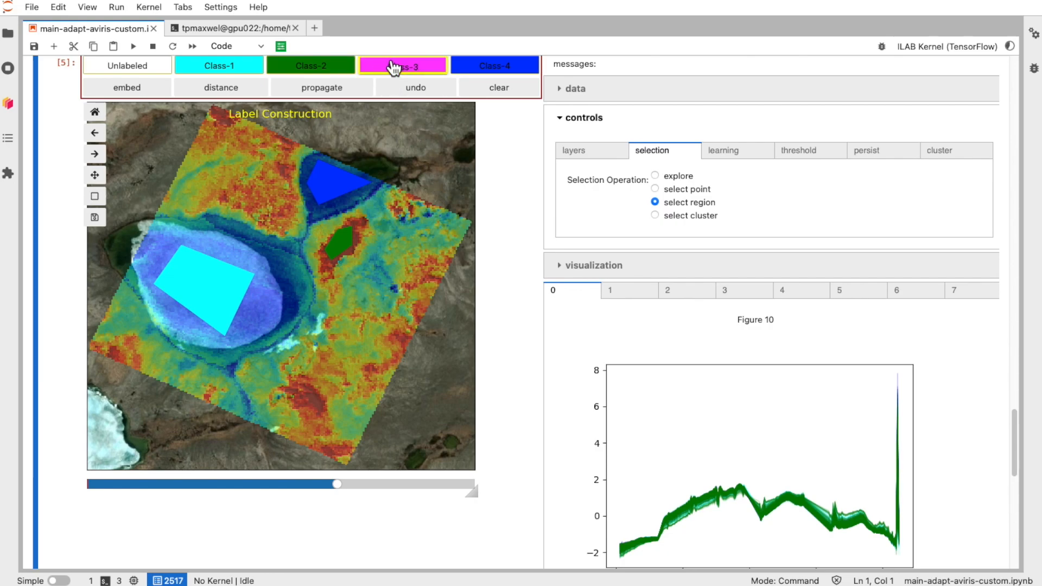
{"action": "left_click", "coordinate": [351, 285]}
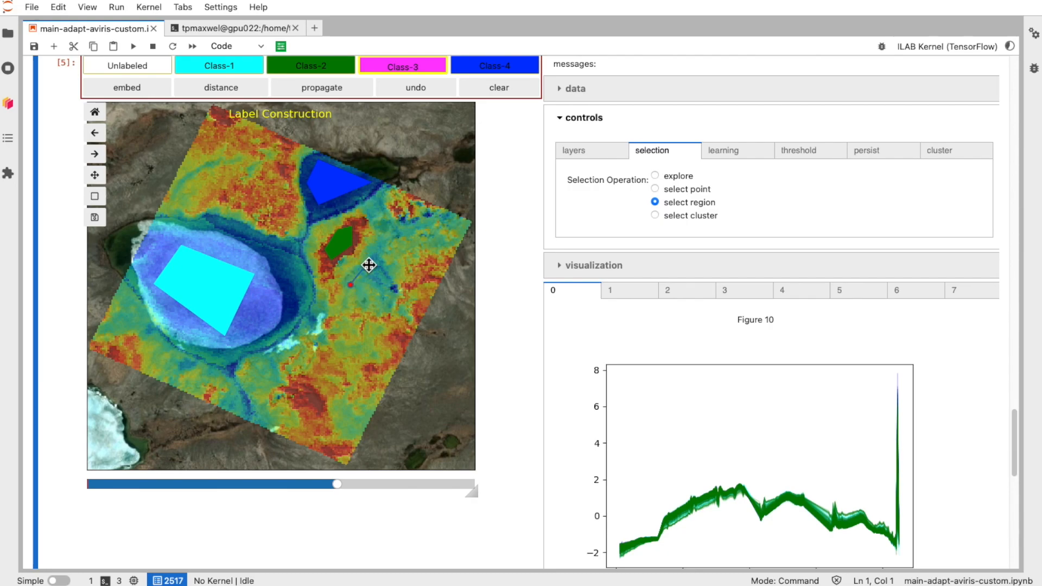
{"action": "left_click", "coordinate": [369, 265]}
{"action": "left_click", "coordinate": [401, 281]}
{"action": "left_click", "coordinate": [372, 307]}
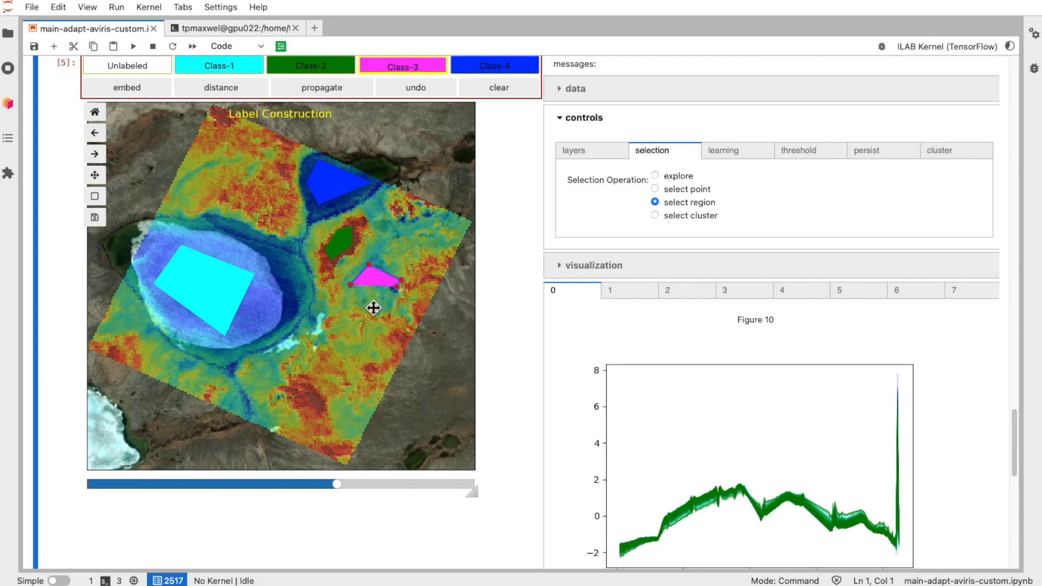
{"action": "double_click", "coordinate": [364, 308]}
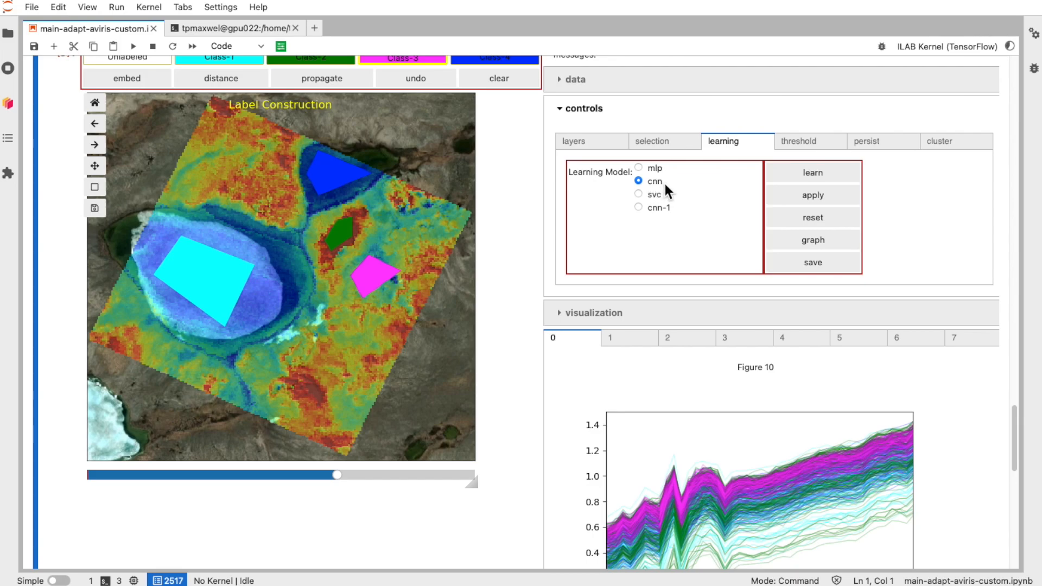
Step: Train the cnn learning model on the labeled regions and apply the classification mapping
{"action": "left_click", "coordinate": [814, 176]}
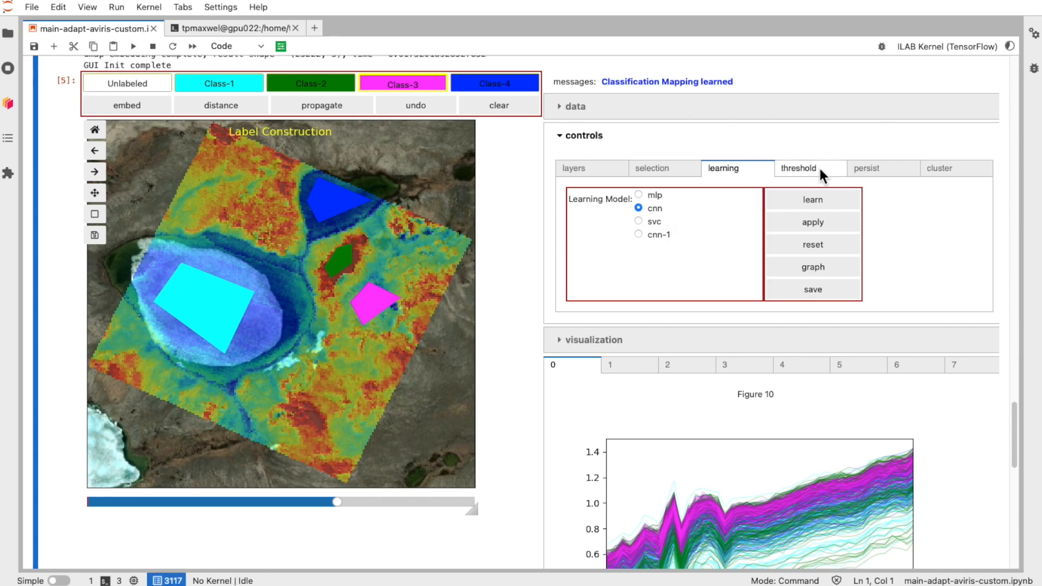
{"action": "left_click", "coordinate": [814, 225]}
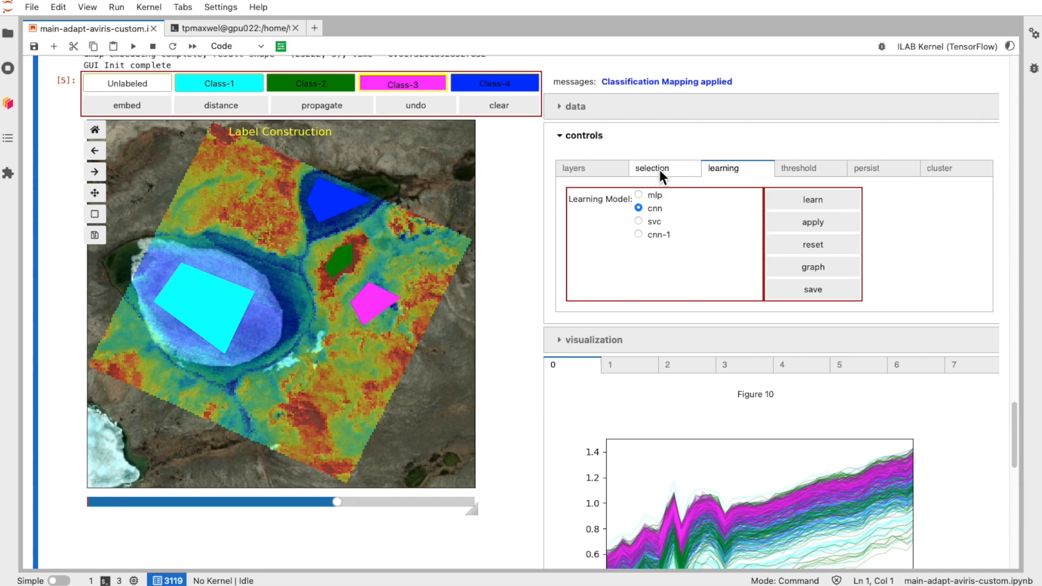
Step: Show the labels layer and hide the clusters layer in the layer settings
{"action": "left_click", "coordinate": [589, 174]}
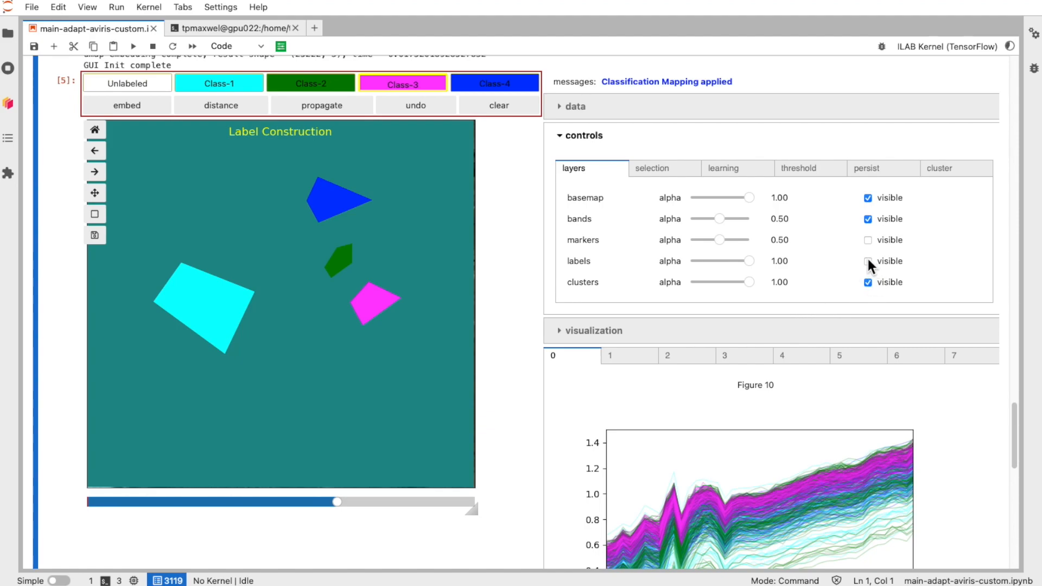
{"action": "left_click", "coordinate": [867, 281]}
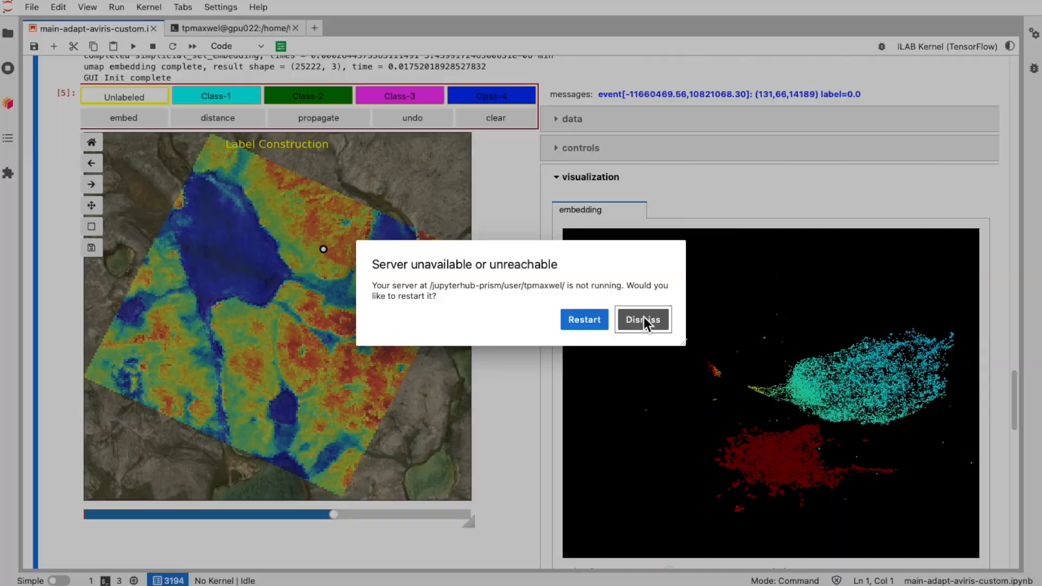
Step: Open the embedding visualization and rotate and zoom the 3D point cloud to examine its structure
{"action": "left_click", "coordinate": [643, 319]}
{"action": "scroll", "coordinate": [643, 316], "scroll_direction": "down", "scroll_amount": 5}
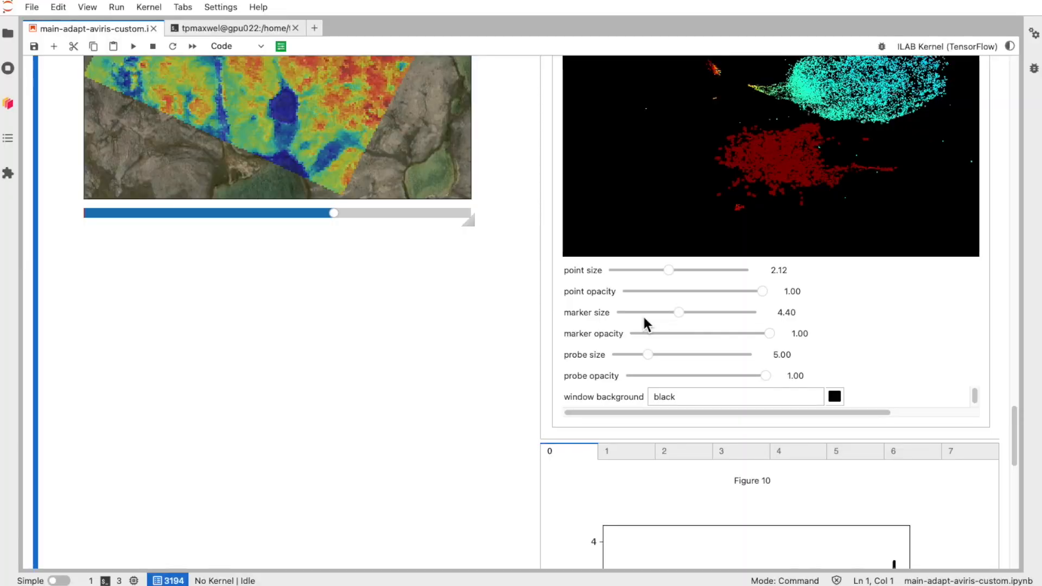
{"action": "scroll", "coordinate": [369, 299], "scroll_direction": "up", "scroll_amount": 5}
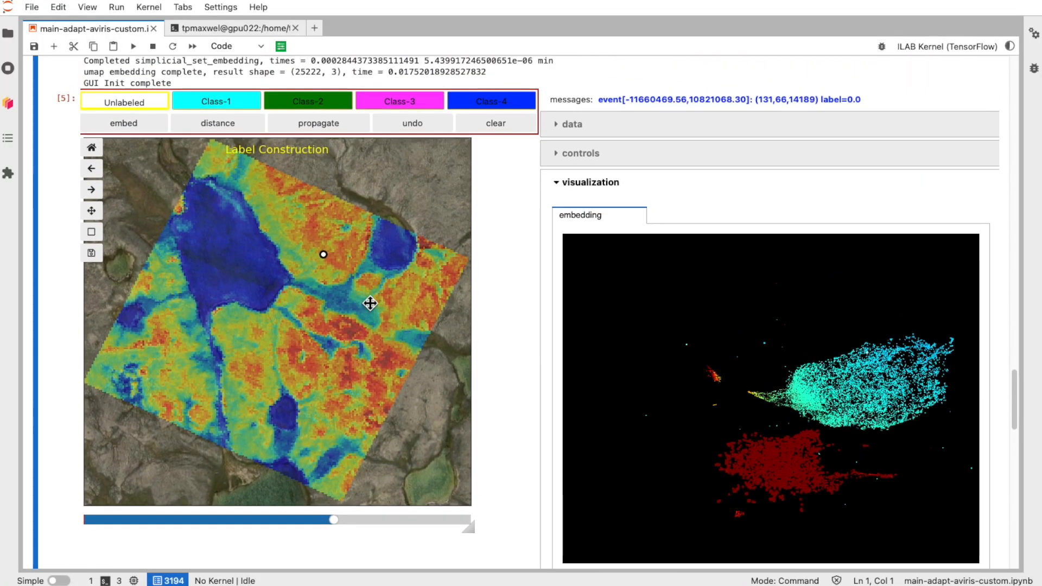
{"action": "scroll", "coordinate": [370, 303], "scroll_direction": "up", "scroll_amount": 1}
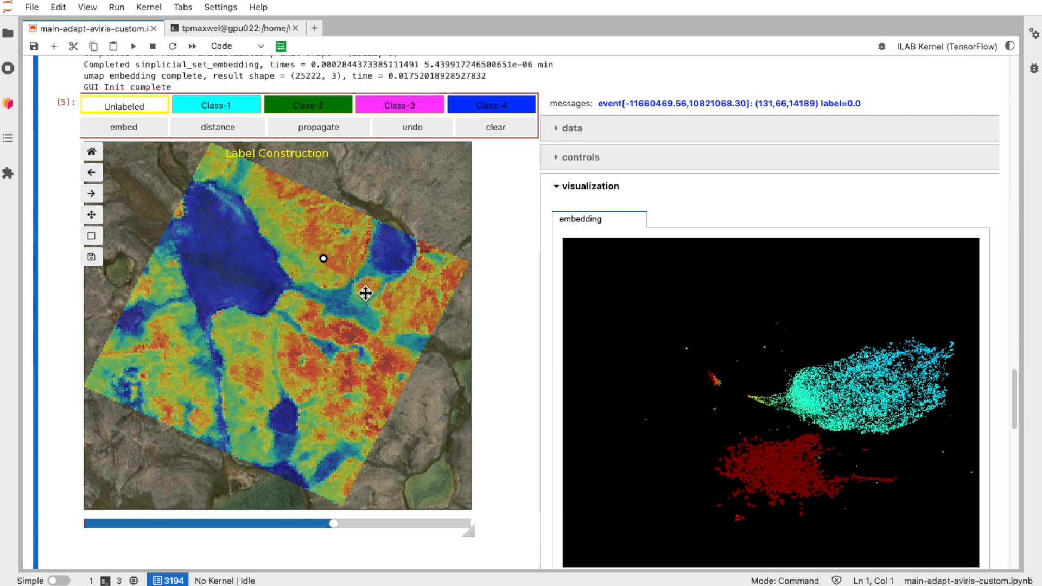
{"action": "left_click_drag", "start_coordinate": [871, 298], "coordinate": [823, 293]}
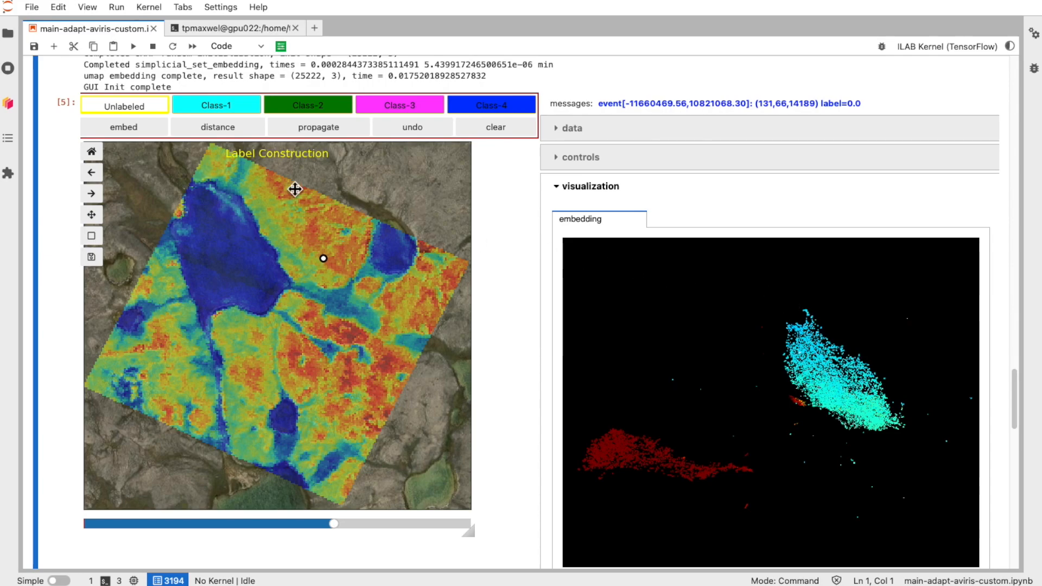
{"action": "left_click", "coordinate": [559, 157]}
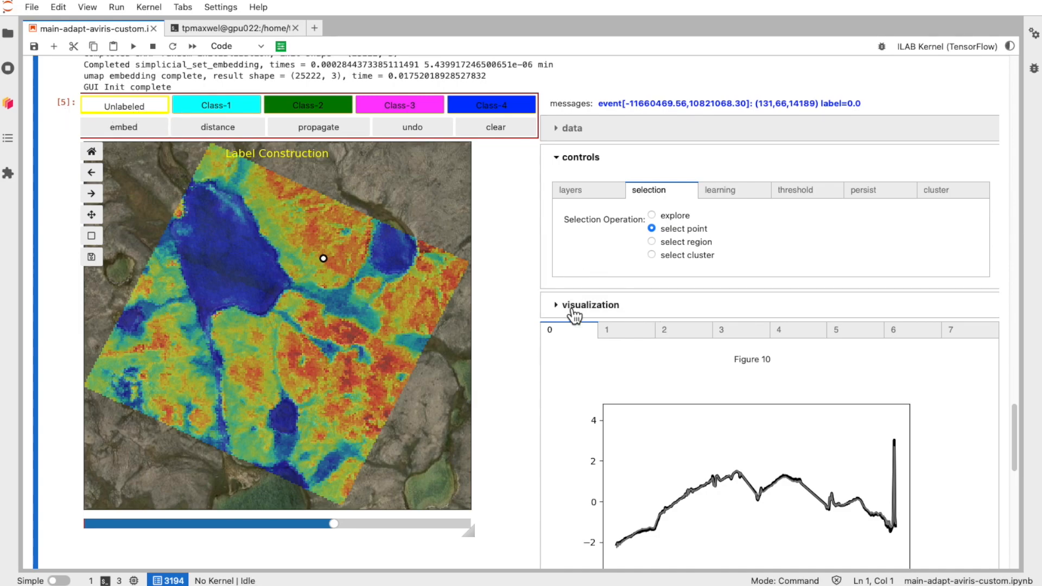
{"action": "left_click", "coordinate": [556, 304]}
{"action": "left_click_drag", "start_coordinate": [671, 340], "coordinate": [696, 351]}
{"action": "scroll", "coordinate": [699, 350], "scroll_direction": "up", "scroll_amount": 10}
{"action": "scroll", "coordinate": [698, 348], "scroll_direction": "down", "scroll_amount": 10}
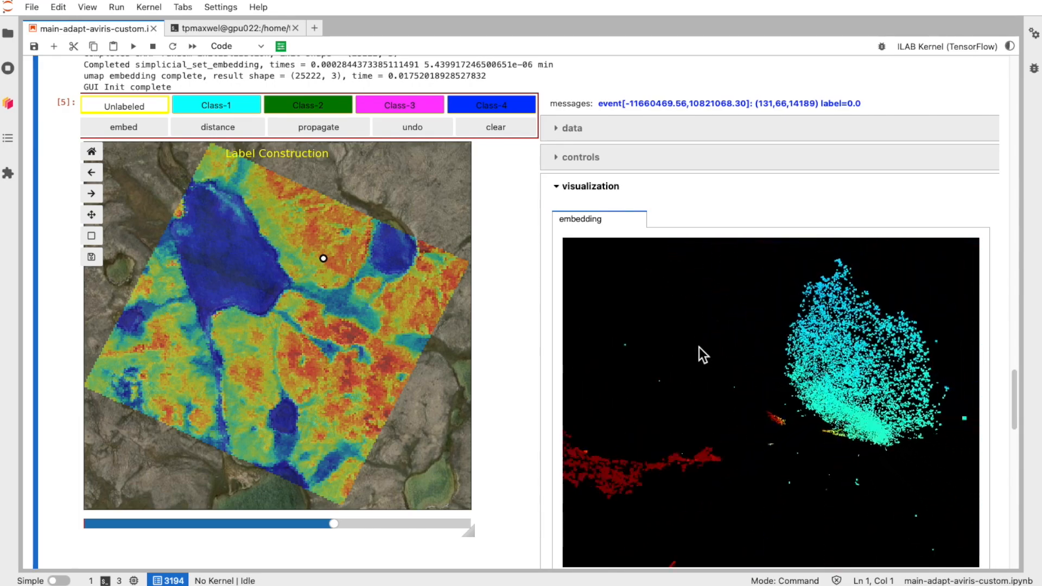
{"action": "scroll", "coordinate": [699, 348], "scroll_direction": "up", "scroll_amount": 7}
{"action": "scroll", "coordinate": [698, 346], "scroll_direction": "down", "scroll_amount": 8}
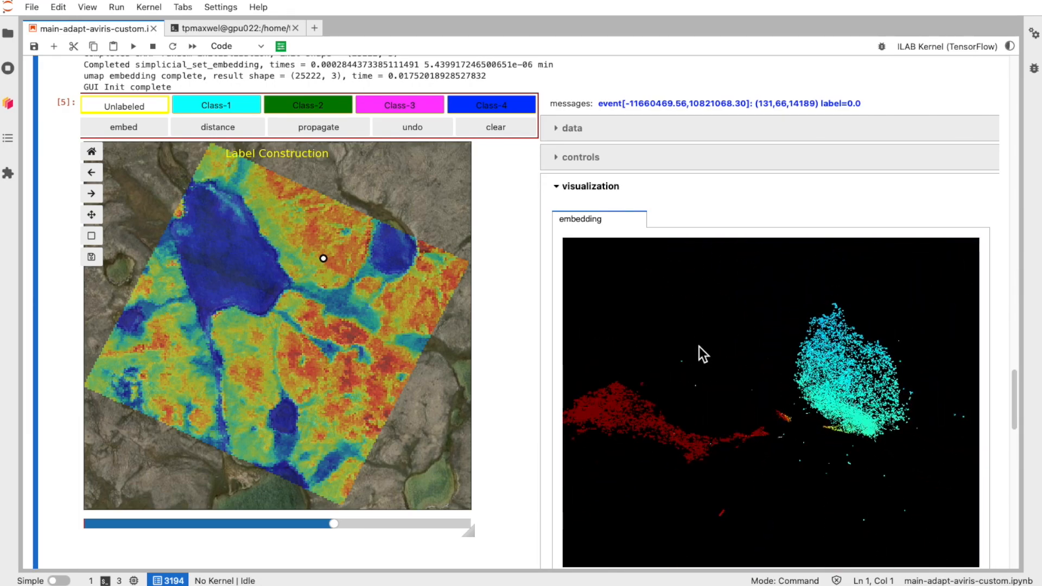
{"action": "left_click_drag", "start_coordinate": [685, 348], "coordinate": [752, 388]}
Step: Set the embedding point size to 1.32, point opacity to 0.68 and marker size to 10.00
{"action": "scroll", "coordinate": [538, 369], "scroll_direction": "down", "scroll_amount": 4}
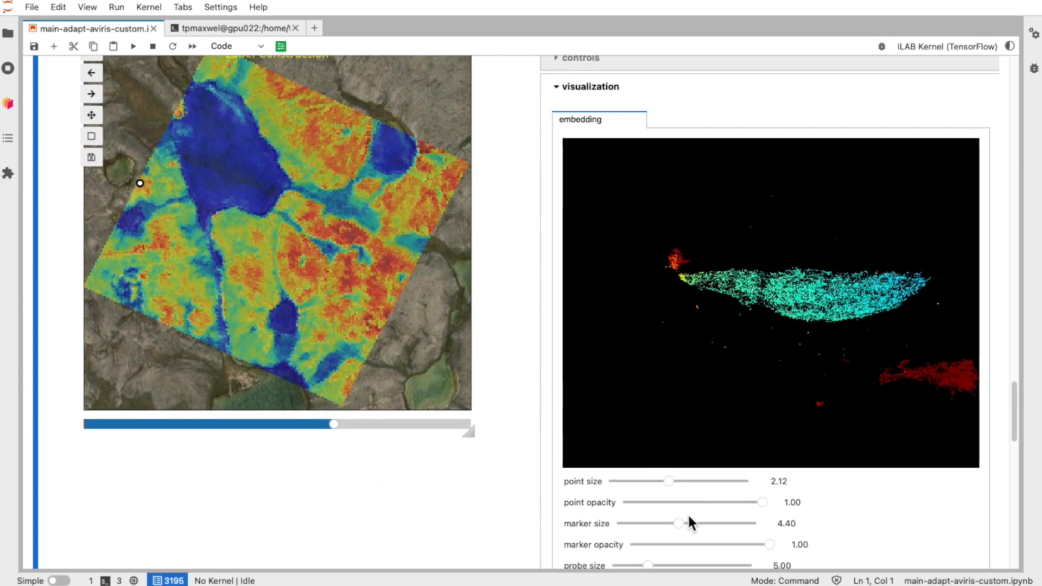
{"action": "left_click_drag", "start_coordinate": [670, 482], "coordinate": [647, 482]}
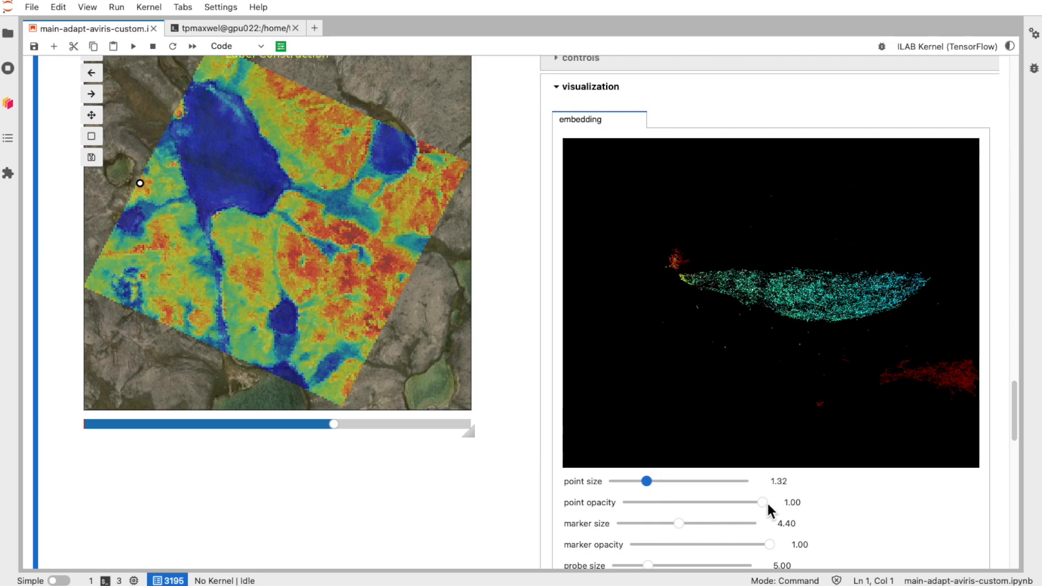
{"action": "left_click_drag", "start_coordinate": [763, 503], "coordinate": [713, 503]}
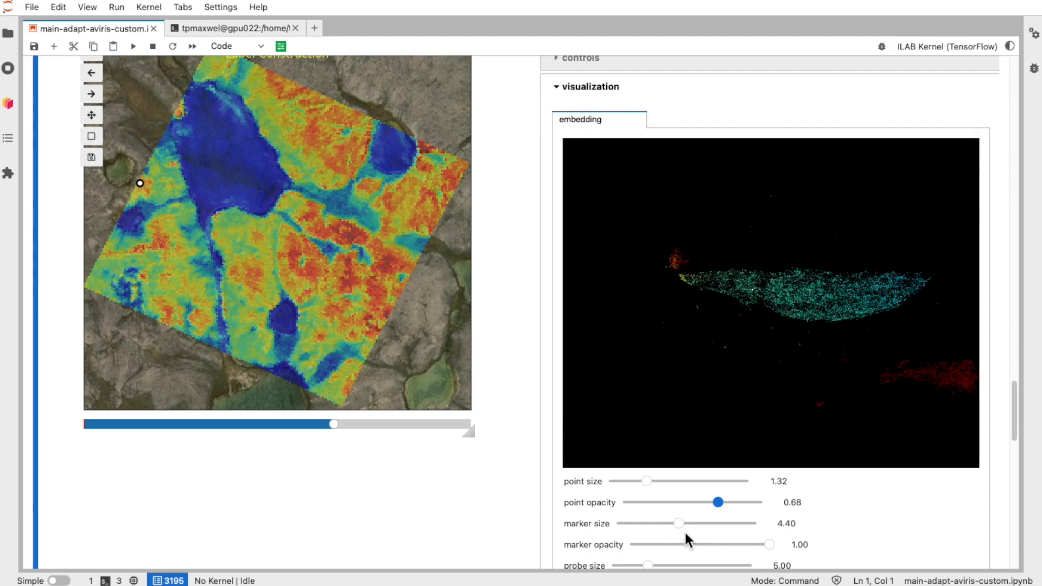
{"action": "left_click_drag", "start_coordinate": [678, 523], "coordinate": [848, 525]}
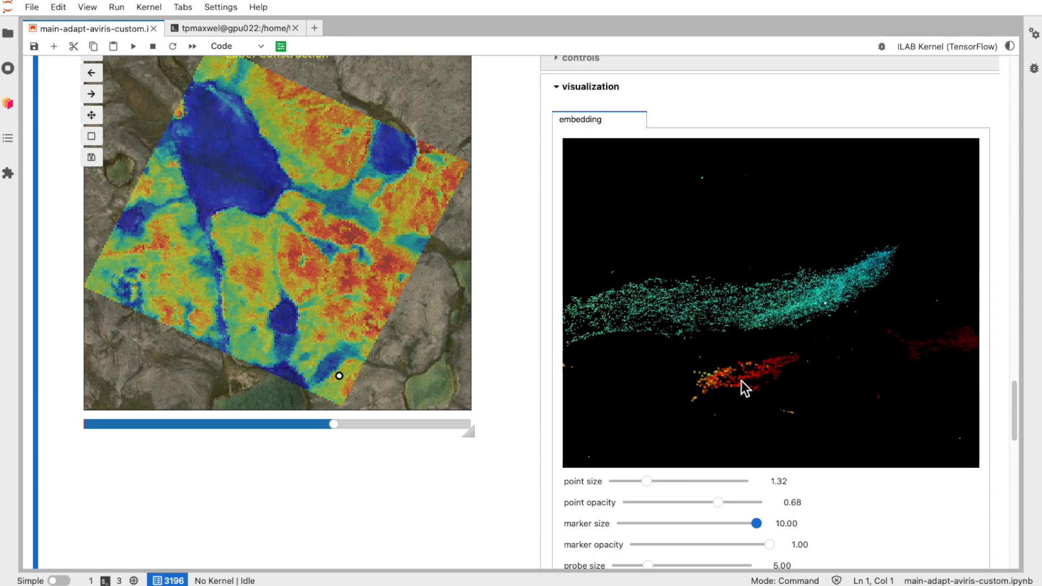
Step: Probe several points in the embedding cloud while rotating it, checking where they fall on the image
{"action": "left_click", "coordinate": [745, 379]}
{"action": "left_click", "coordinate": [712, 380]}
{"action": "left_click_drag", "start_coordinate": [839, 367], "coordinate": [740, 311]}
{"action": "left_click", "coordinate": [682, 334]}
{"action": "left_click", "coordinate": [683, 334]}
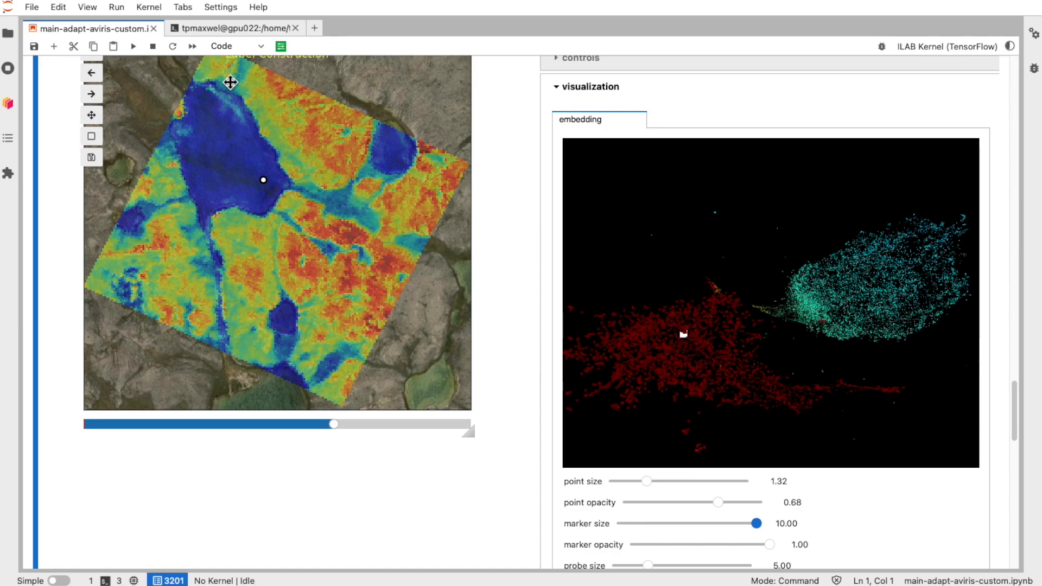
{"action": "left_click", "coordinate": [675, 369]}
{"action": "mouse_move", "coordinate": [851, 387]}
{"action": "left_mouse_down"}
{"action": "mouse_move", "coordinate": [763, 417]}
{"action": "mouse_move", "coordinate": [733, 367]}
{"action": "left_mouse_up"}
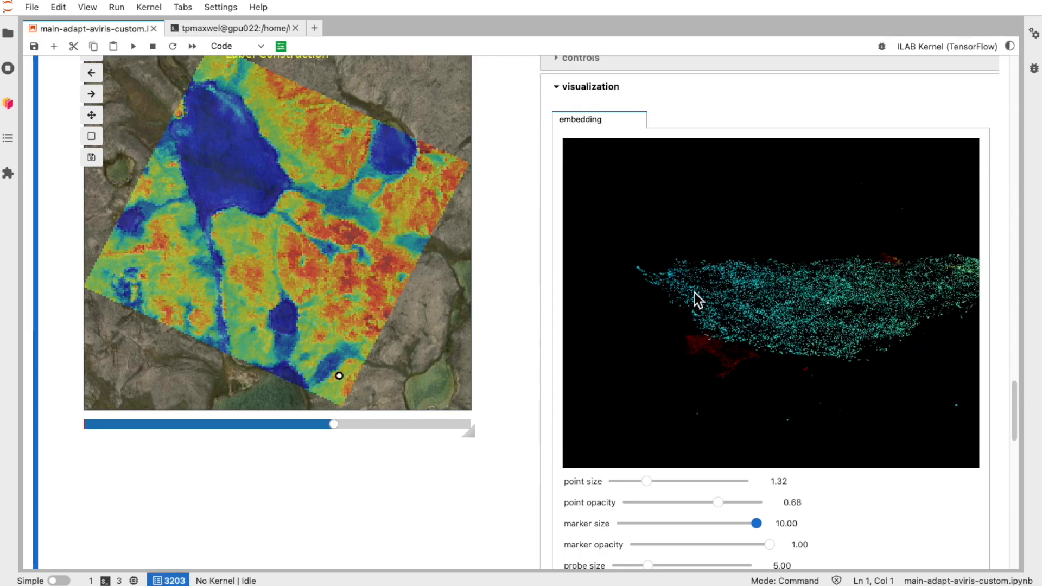
Step: Zoom into the embedding cloud and probe individual points to locate them on the image
{"action": "scroll", "coordinate": [735, 321], "scroll_direction": "up", "scroll_amount": 8}
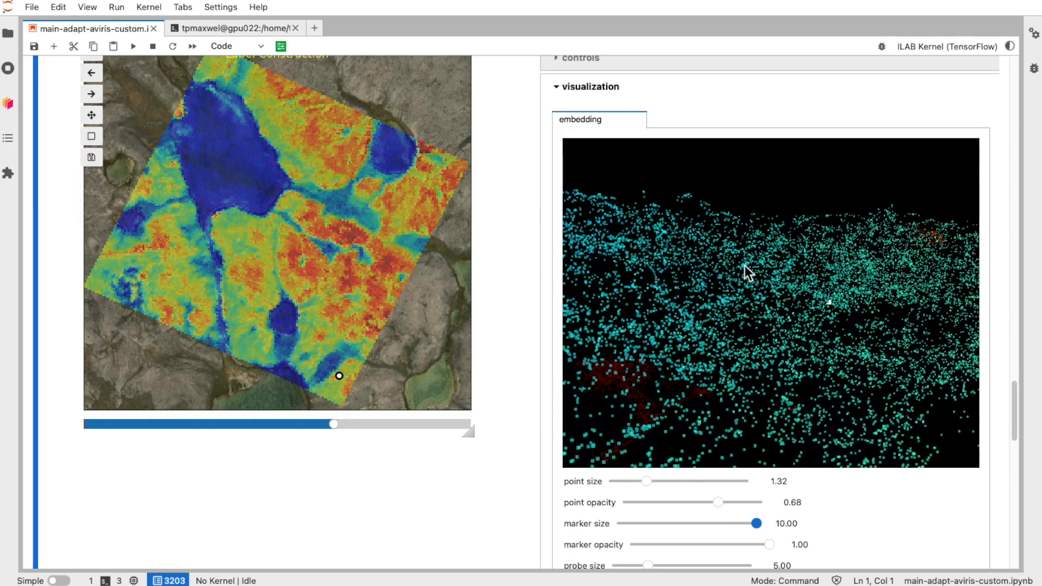
{"action": "left_click", "coordinate": [745, 265]}
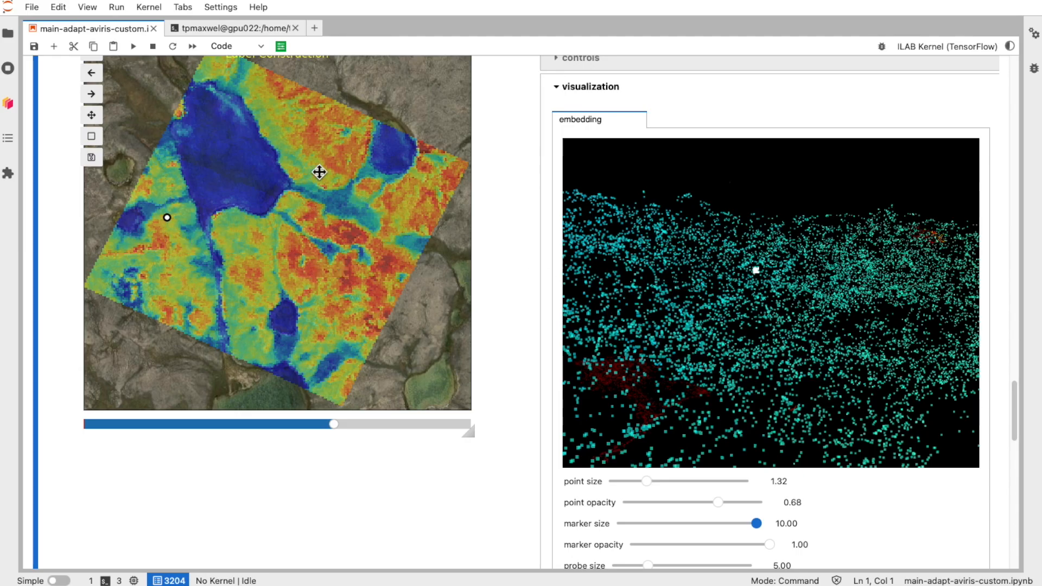
{"action": "scroll", "coordinate": [685, 204], "scroll_direction": "up", "scroll_amount": 2}
{"action": "scroll", "coordinate": [684, 197], "scroll_direction": "down", "scroll_amount": 3}
{"action": "scroll", "coordinate": [683, 197], "scroll_direction": "up", "scroll_amount": 3}
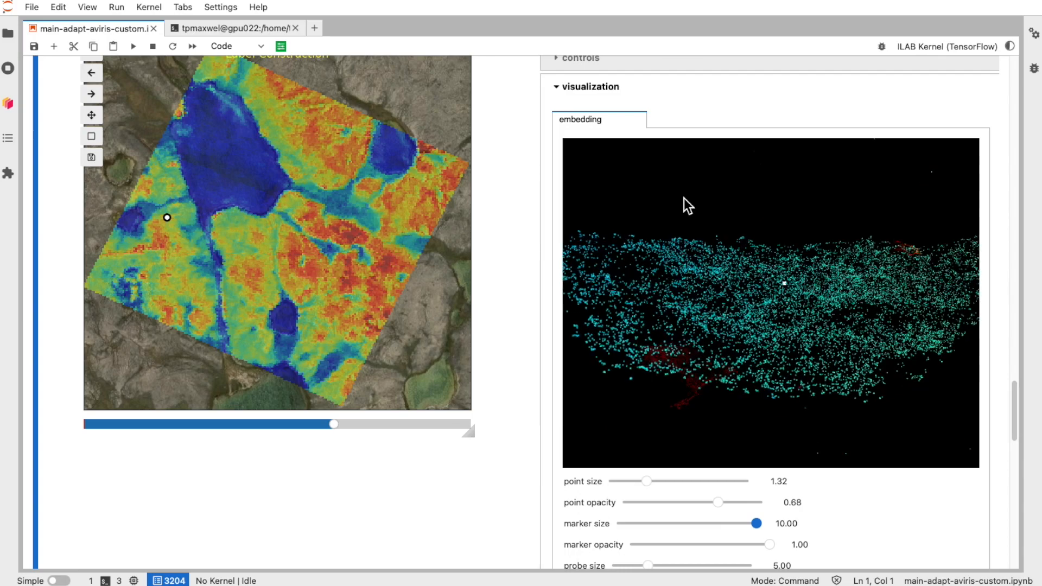
{"action": "scroll", "coordinate": [545, 408], "scroll_direction": "down", "scroll_amount": 1}
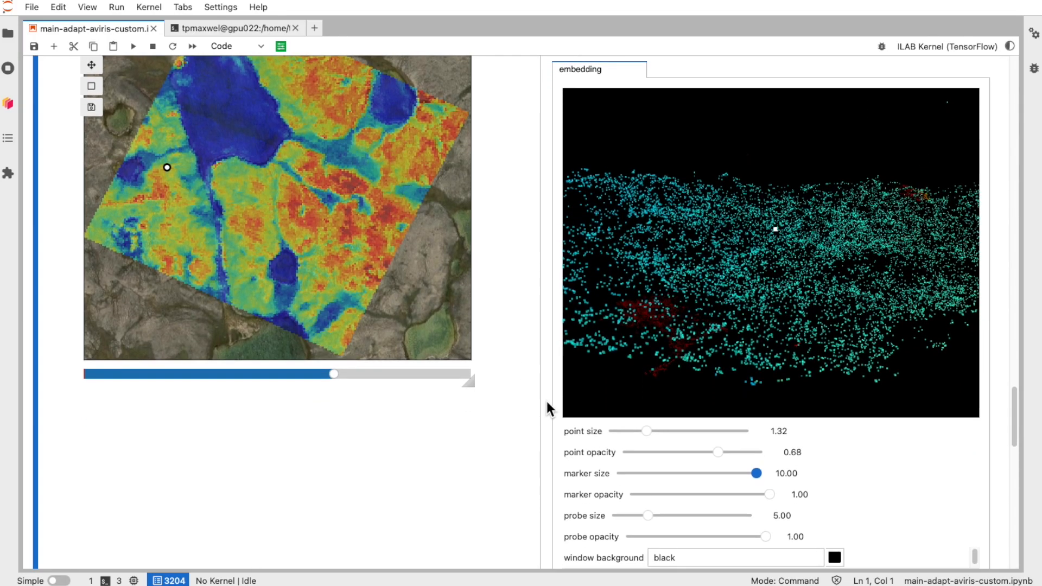
{"action": "left_click", "coordinate": [253, 258]}
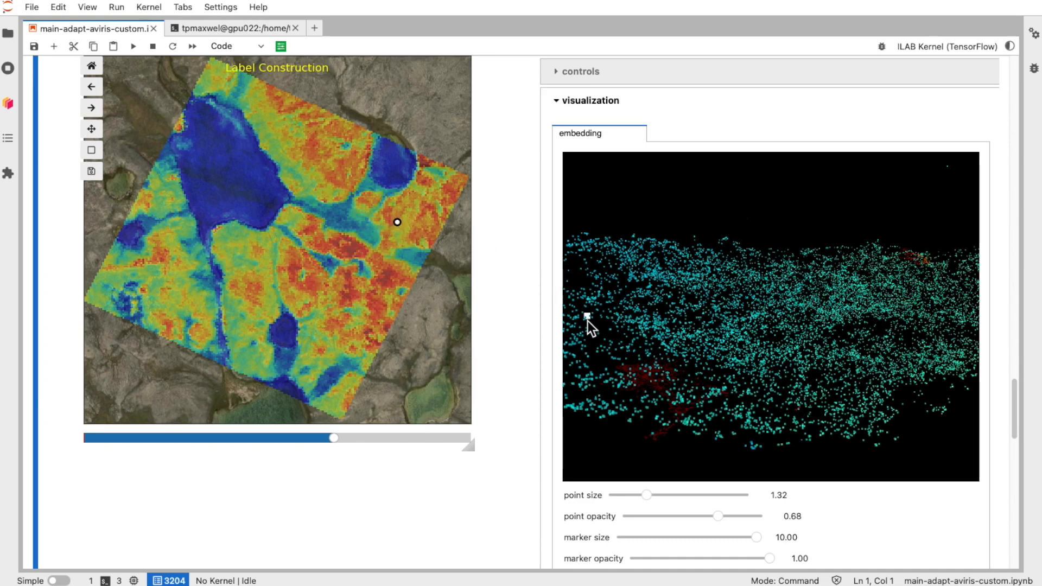
{"action": "scroll", "coordinate": [522, 333], "scroll_direction": "down", "scroll_amount": 3}
{"action": "scroll", "coordinate": [522, 333], "scroll_direction": "up", "scroll_amount": 4}
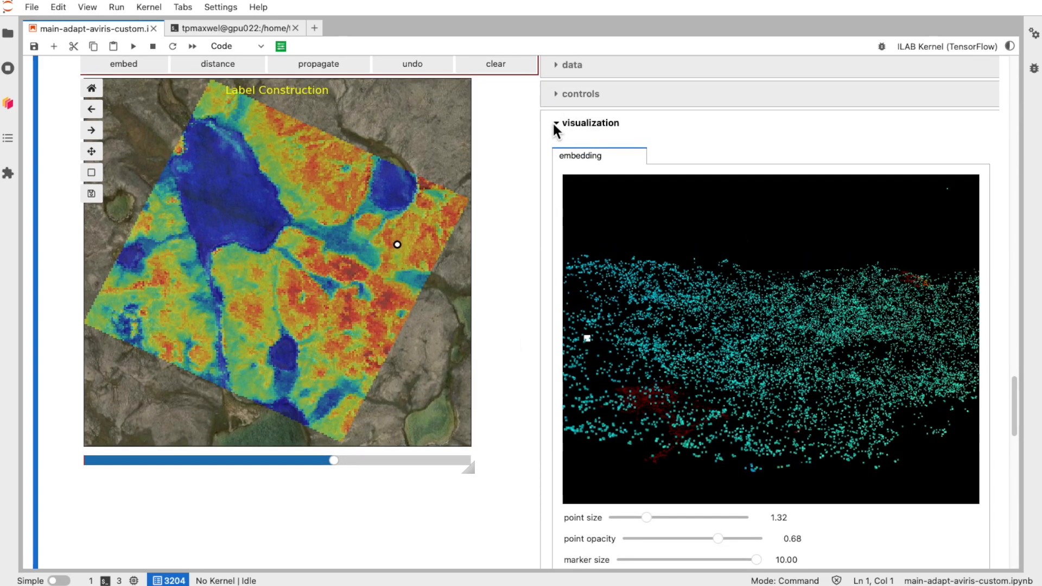
Step: Collapse the embedding view and probe several locations on the image to inspect their spectral plots
{"action": "left_click", "coordinate": [556, 125]}
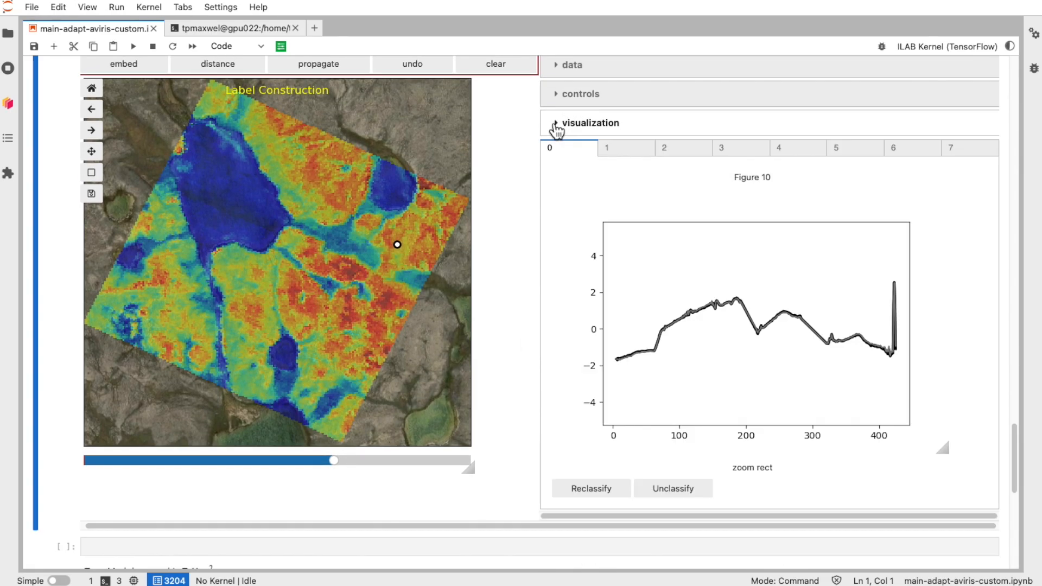
{"action": "left_click", "coordinate": [325, 175]}
{"action": "left_click", "coordinate": [303, 294]}
{"action": "left_click", "coordinate": [251, 307]}
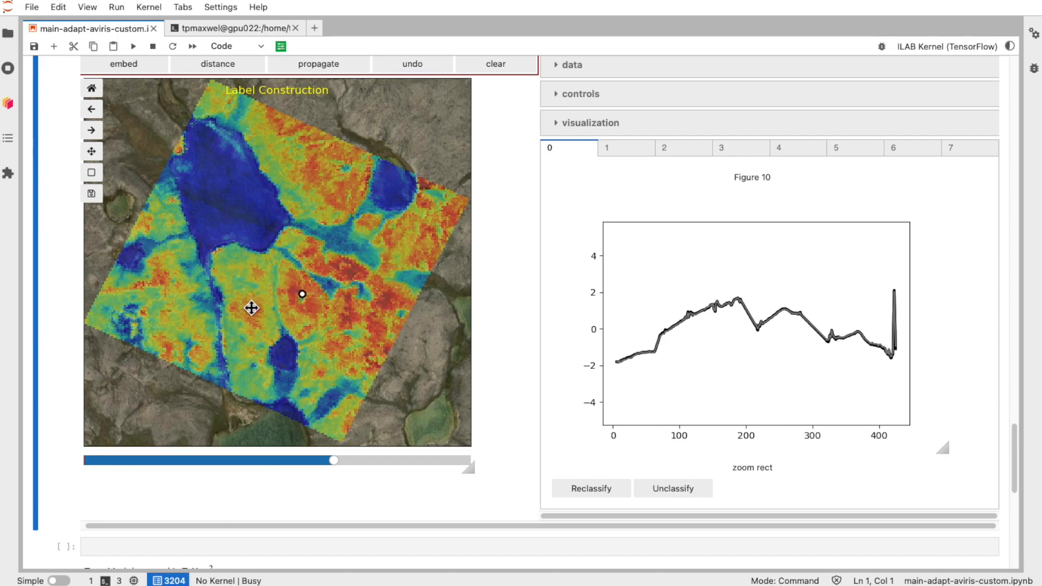
{"action": "left_click", "coordinate": [169, 344]}
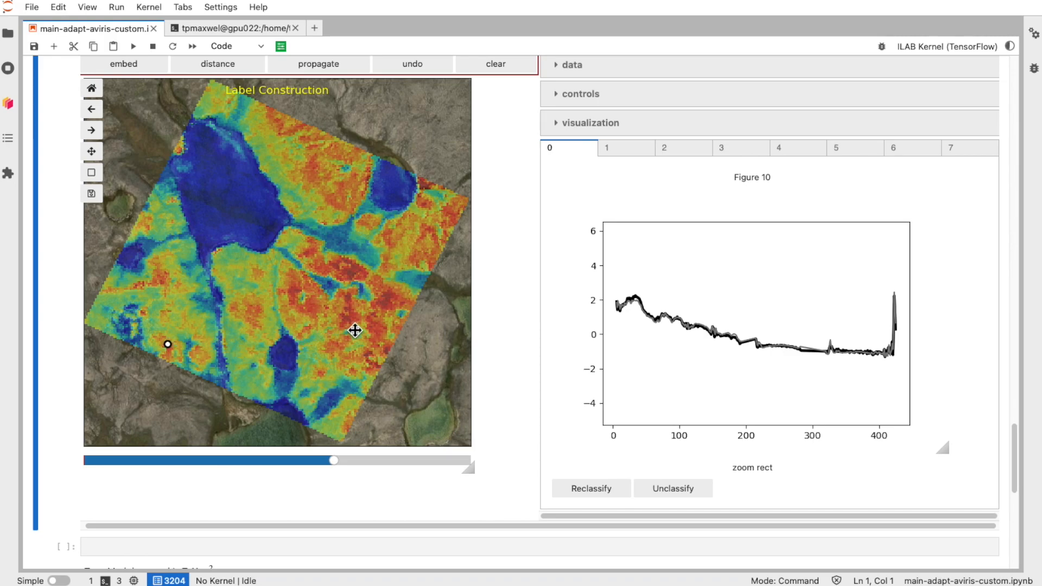
{"action": "left_click", "coordinate": [380, 318]}
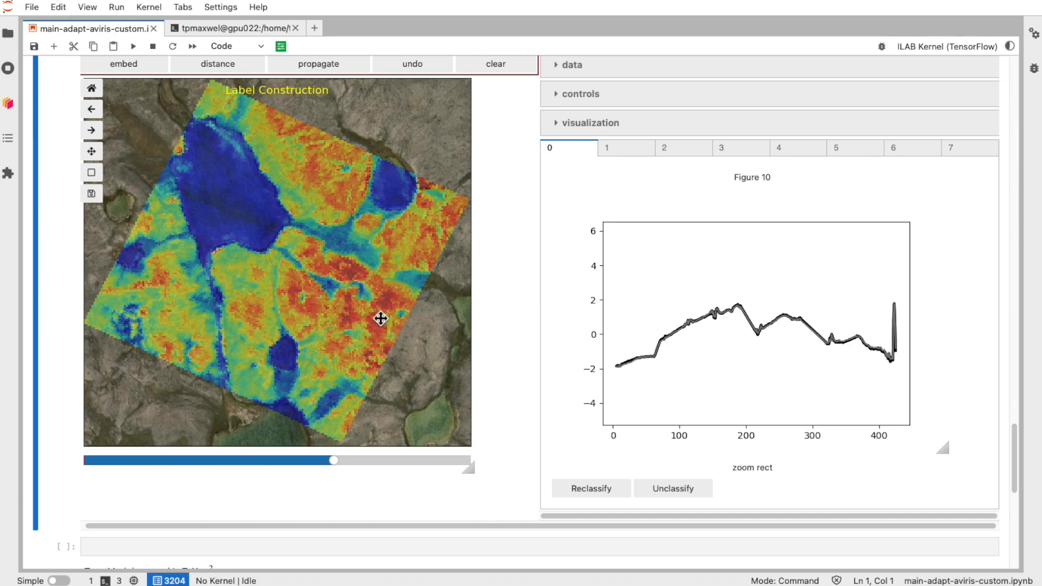
{"action": "left_click", "coordinate": [234, 182]}
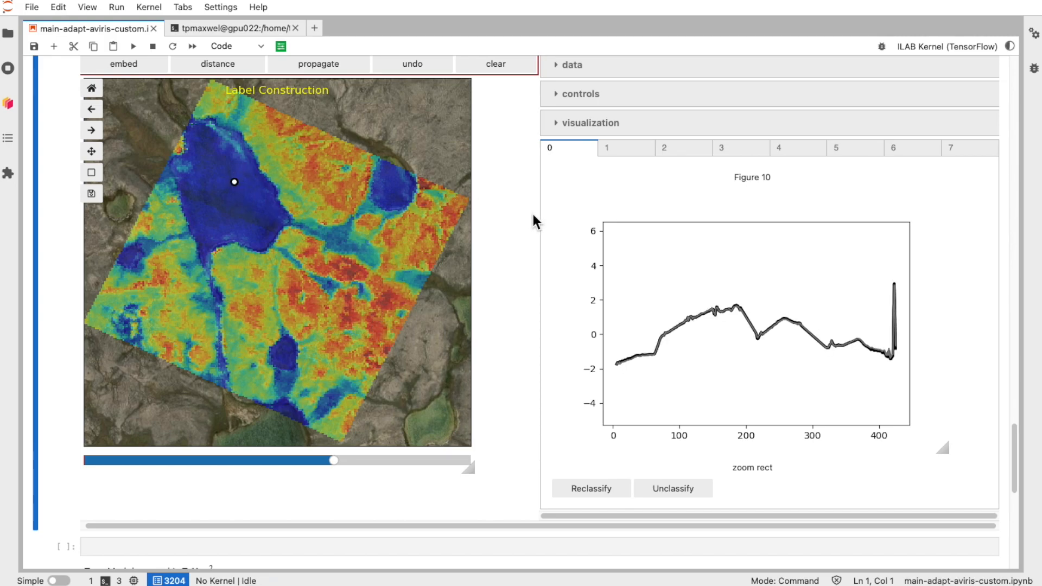
{"action": "scroll", "coordinate": [533, 211], "scroll_direction": "up", "scroll_amount": 2}
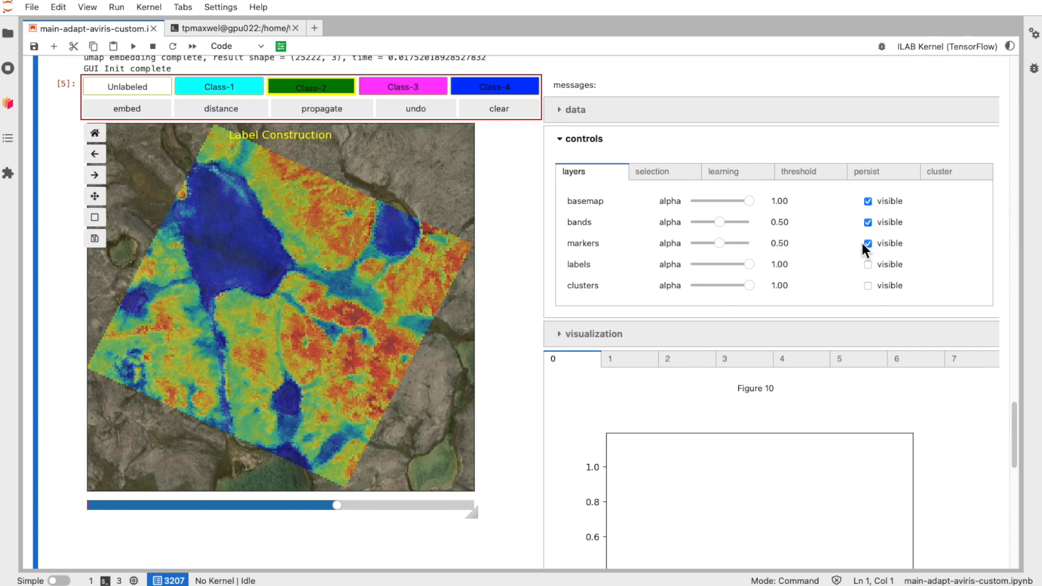
Step: Switch to point selection with Class-4 and mark several points inside the large blue water body, removing one of them
{"action": "left_click", "coordinate": [668, 172]}
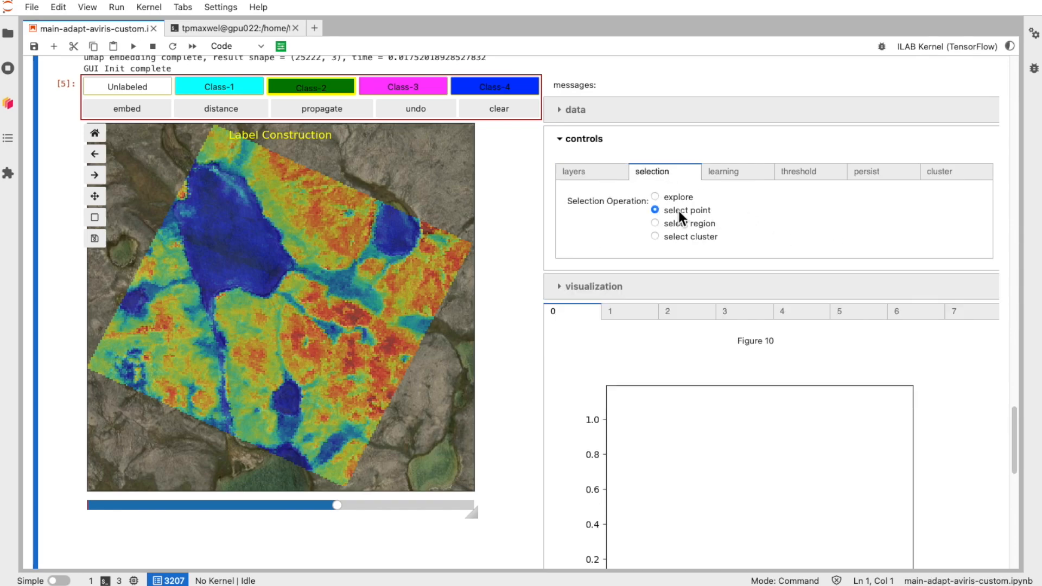
{"action": "left_click", "coordinate": [494, 89]}
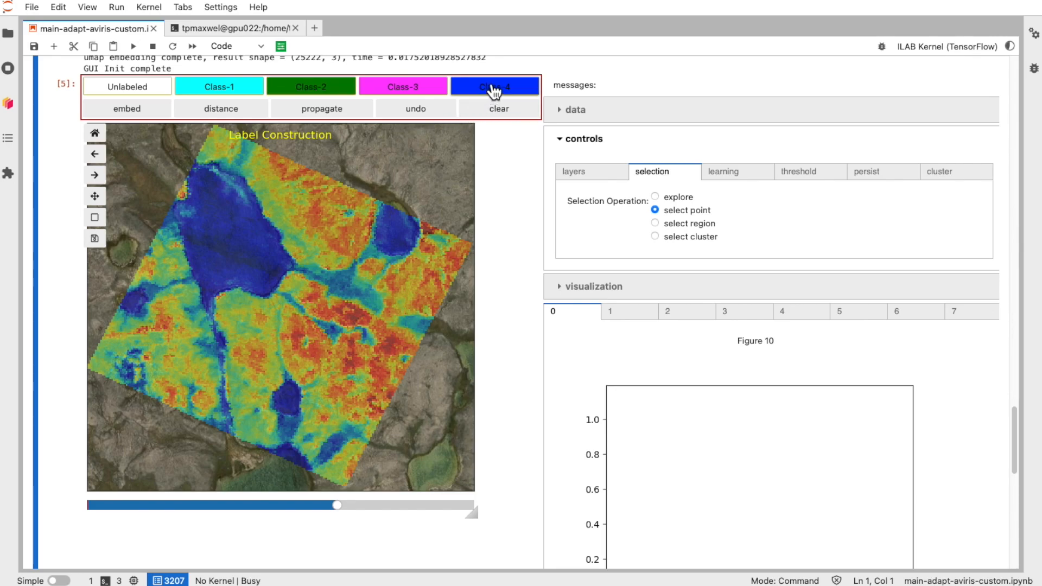
{"action": "scroll", "coordinate": [401, 197], "scroll_direction": "down", "scroll_amount": 1}
{"action": "scroll", "coordinate": [402, 198], "scroll_direction": "down", "scroll_amount": 1}
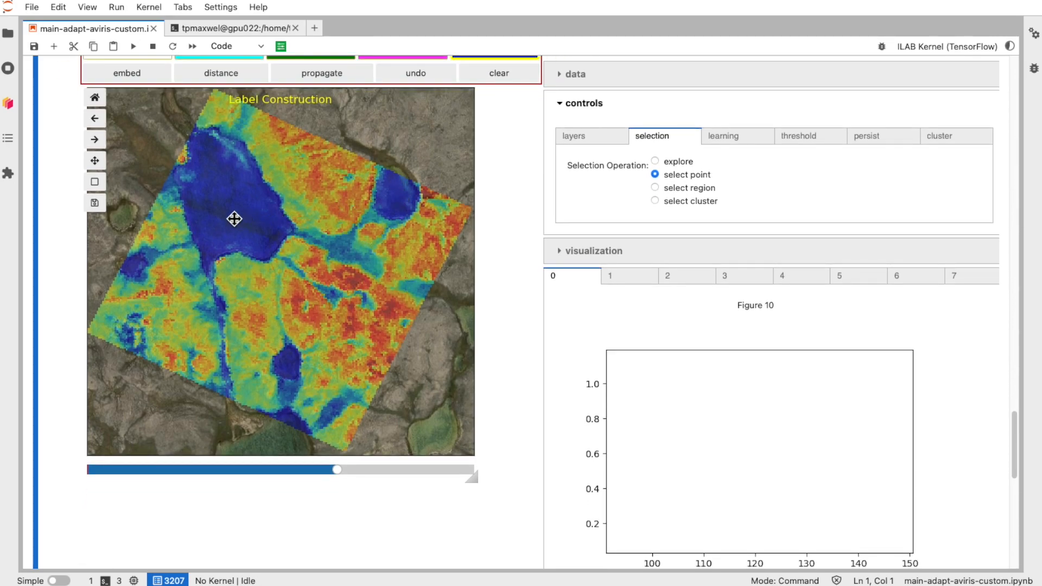
{"action": "left_click", "coordinate": [207, 203]}
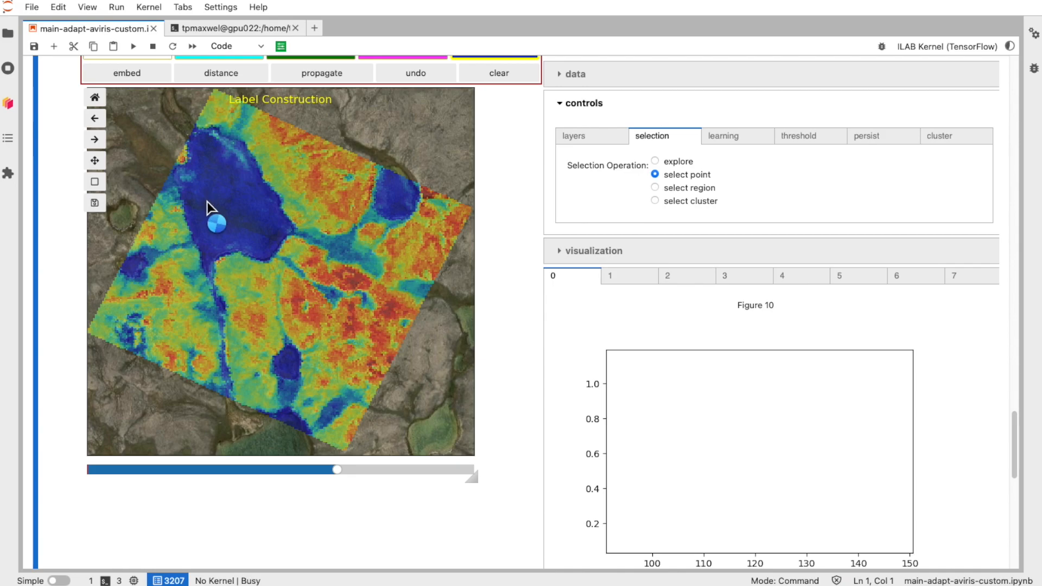
{"action": "left_click", "coordinate": [220, 181]}
{"action": "left_click", "coordinate": [247, 204]}
{"action": "left_click", "coordinate": [229, 229]}
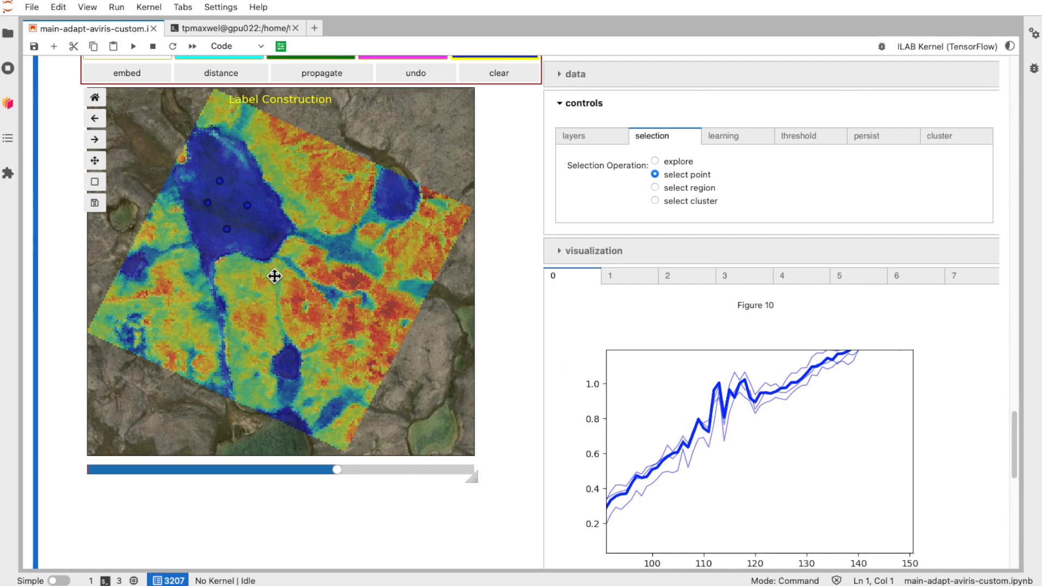
{"action": "left_click", "coordinate": [226, 229]}
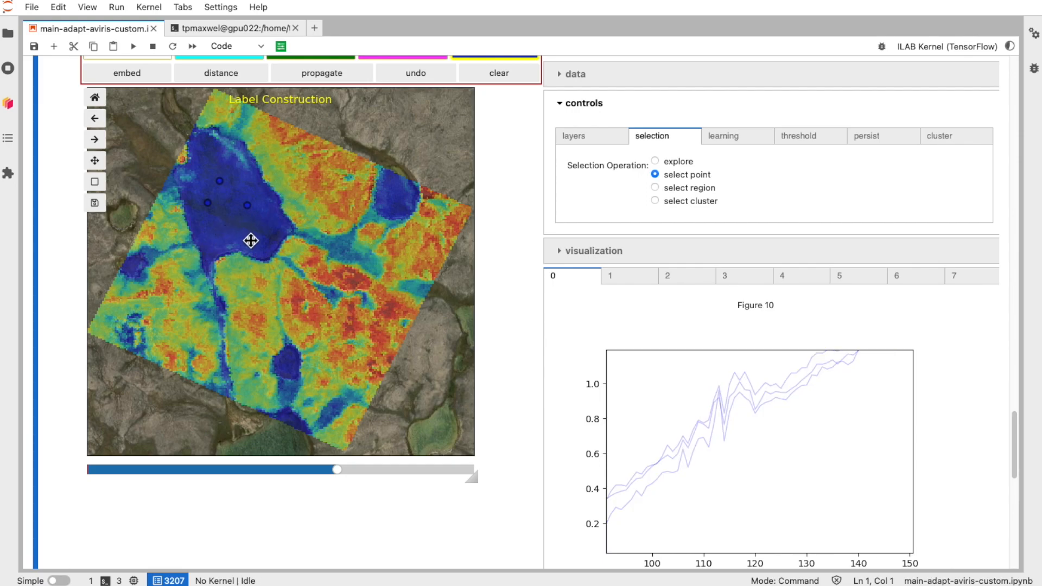
{"action": "right_click", "coordinate": [248, 207]}
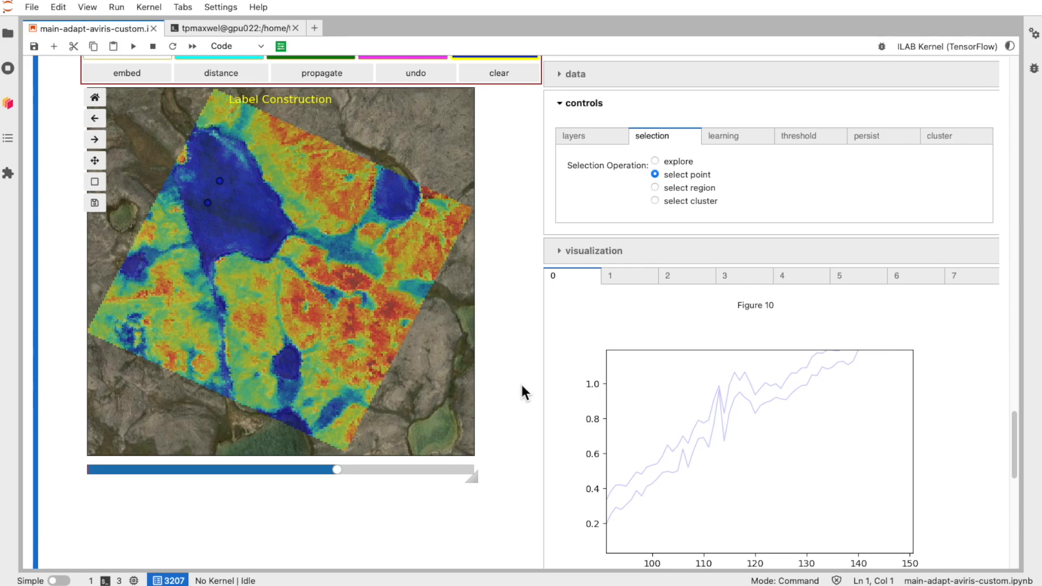
Step: Select one marked point's spectrum in the plot, dismiss the server prompt, and reclassify that point as Class-2
{"action": "scroll", "coordinate": [552, 420], "scroll_direction": "down", "scroll_amount": 3}
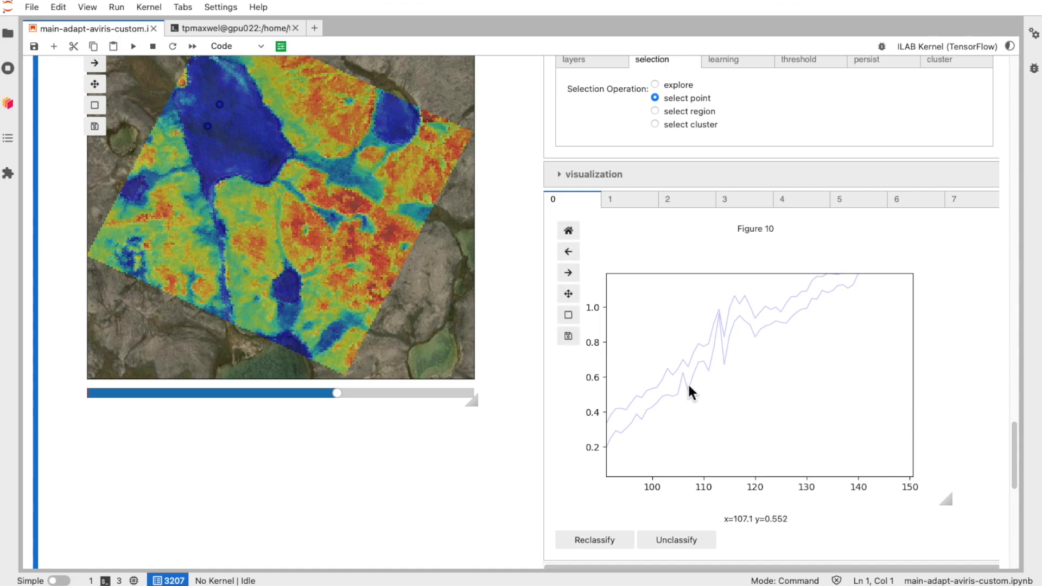
{"action": "left_click", "coordinate": [690, 404]}
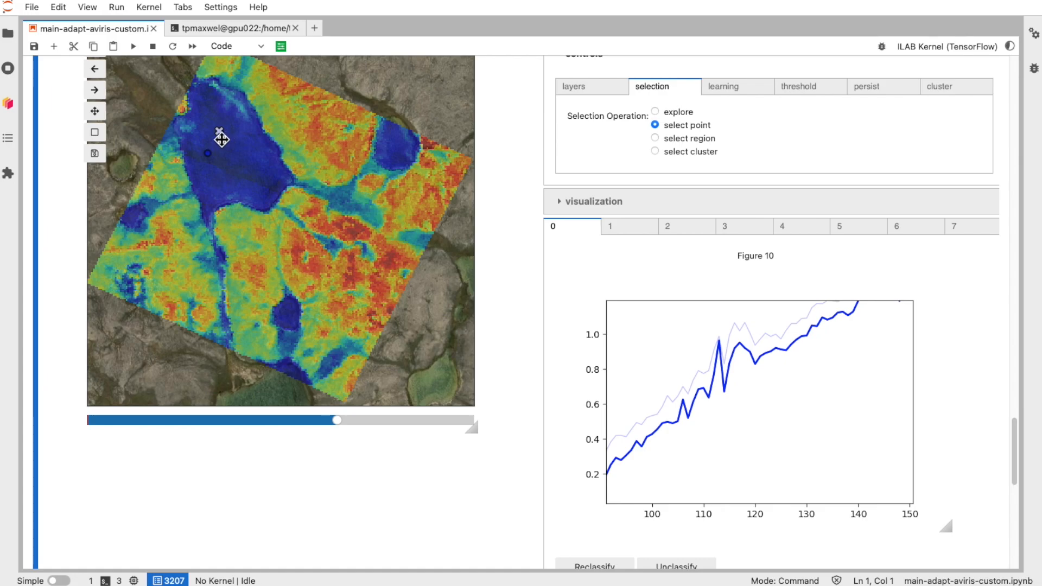
{"action": "left_click", "coordinate": [694, 374]}
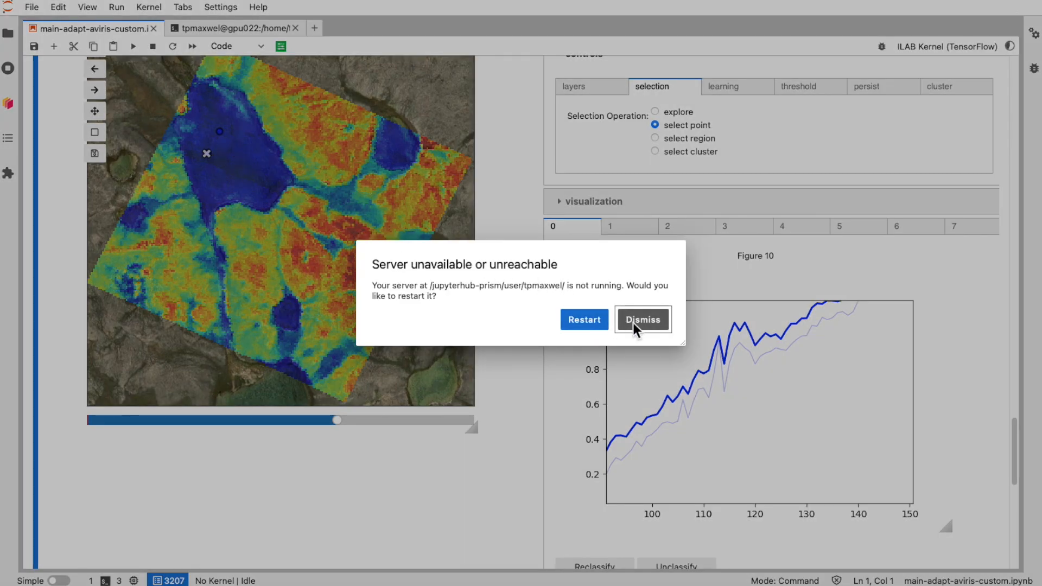
{"action": "left_click", "coordinate": [654, 319]}
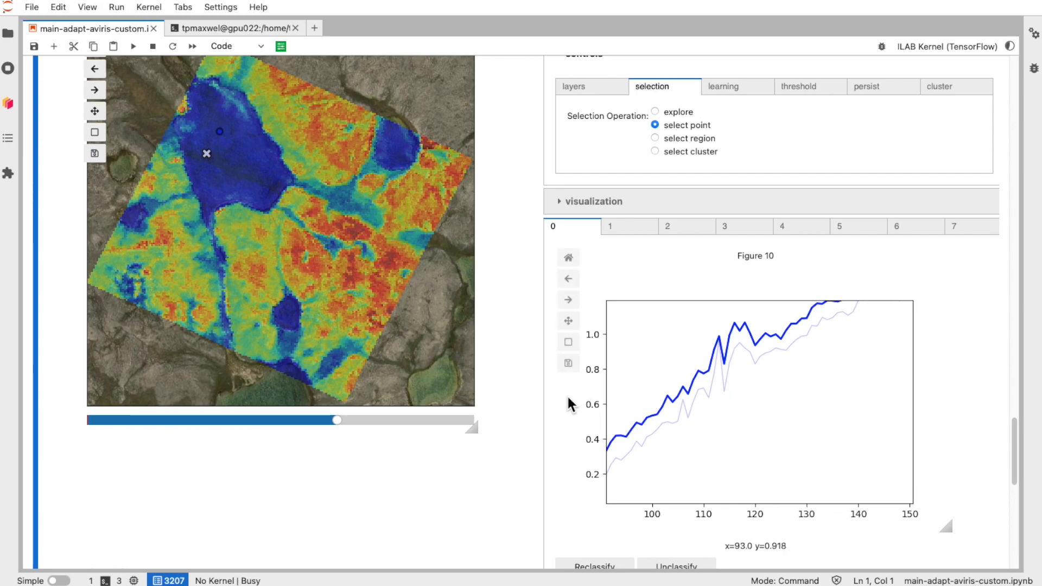
{"action": "scroll", "coordinate": [566, 404], "scroll_direction": "down", "scroll_amount": 3}
{"action": "scroll", "coordinate": [566, 398], "scroll_direction": "down", "scroll_amount": 2}
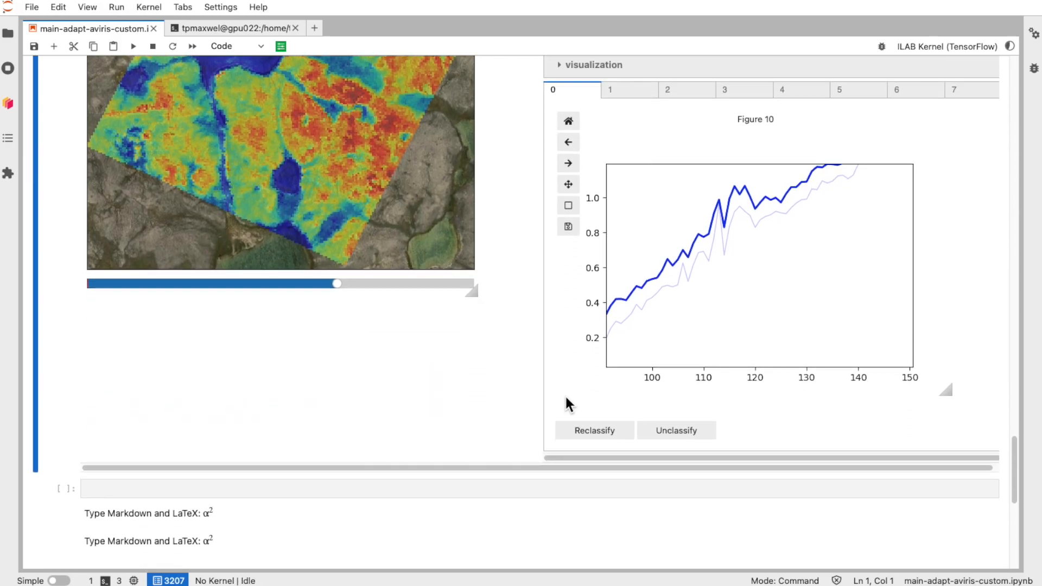
{"action": "scroll", "coordinate": [634, 407], "scroll_direction": "up", "scroll_amount": 1}
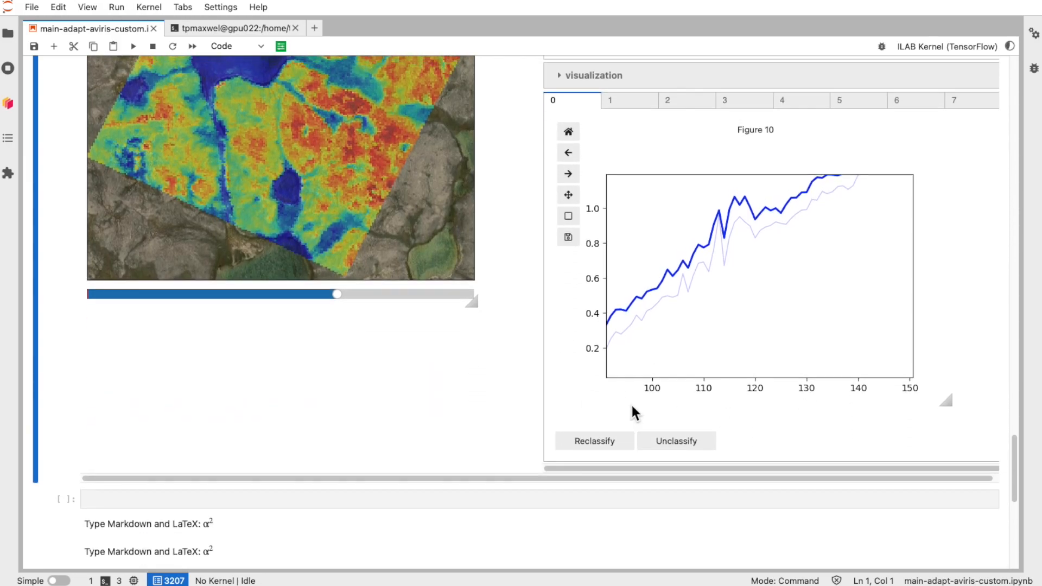
{"action": "scroll", "coordinate": [633, 408], "scroll_direction": "up", "scroll_amount": 3}
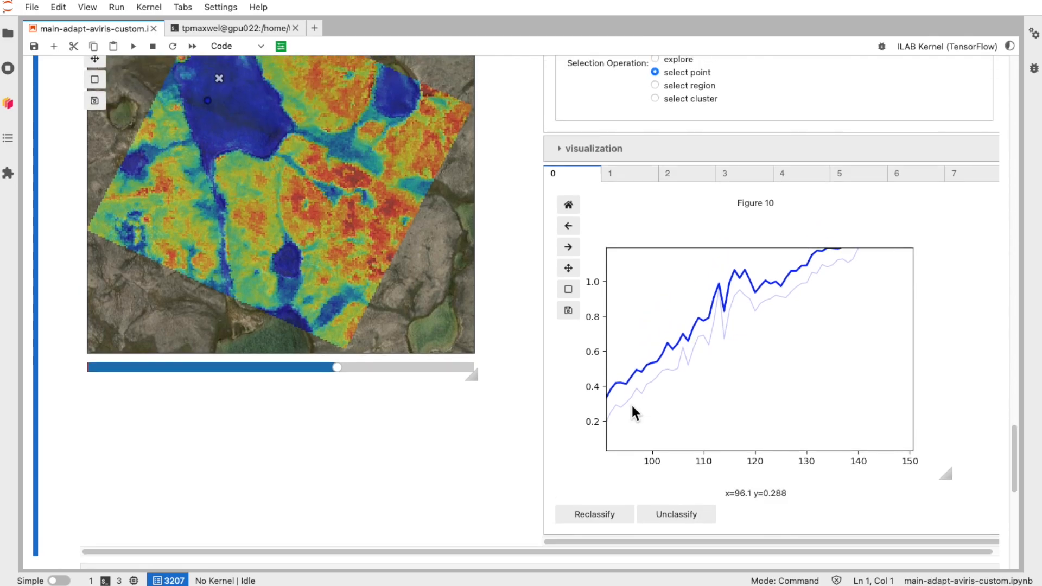
{"action": "scroll", "coordinate": [632, 408], "scroll_direction": "up", "scroll_amount": 2}
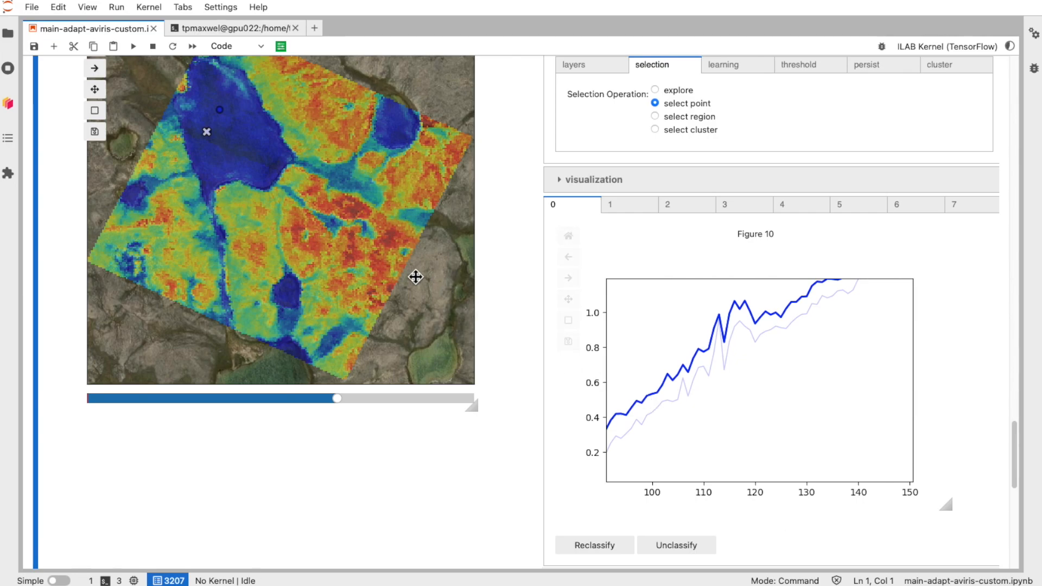
{"action": "scroll", "coordinate": [415, 278], "scroll_direction": "up", "scroll_amount": 2}
{"action": "scroll", "coordinate": [415, 279], "scroll_direction": "up", "scroll_amount": 2}
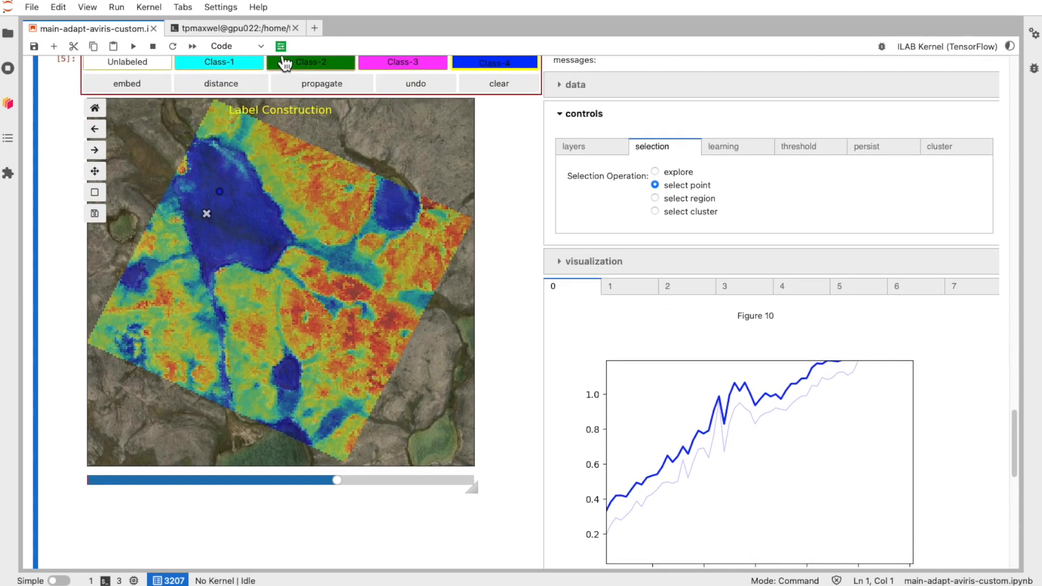
{"action": "left_click", "coordinate": [306, 64]}
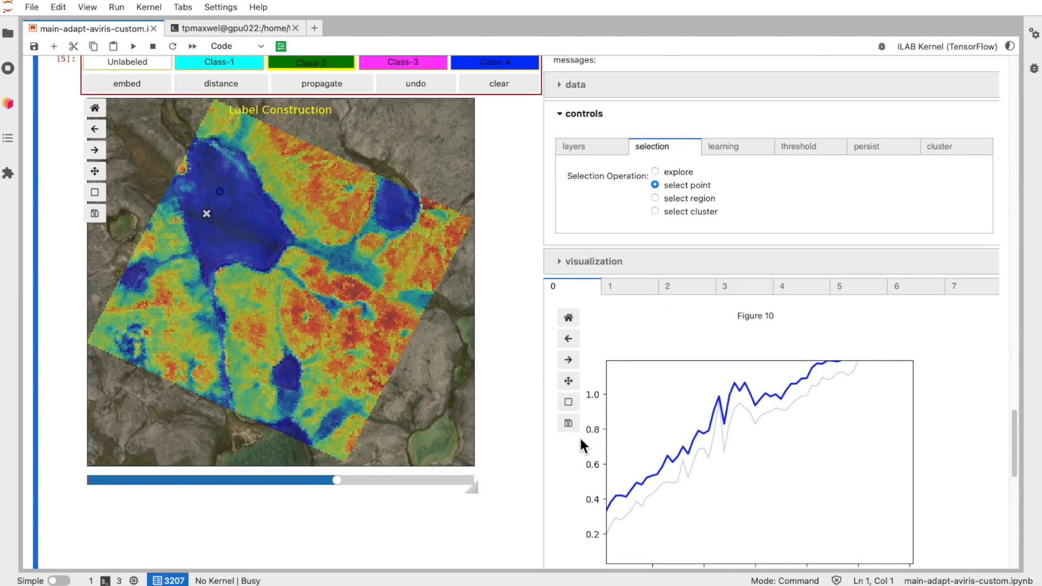
{"action": "scroll", "coordinate": [565, 458], "scroll_direction": "down", "scroll_amount": 2}
{"action": "scroll", "coordinate": [565, 458], "scroll_direction": "down", "scroll_amount": 2}
{"action": "left_click", "coordinate": [597, 525]}
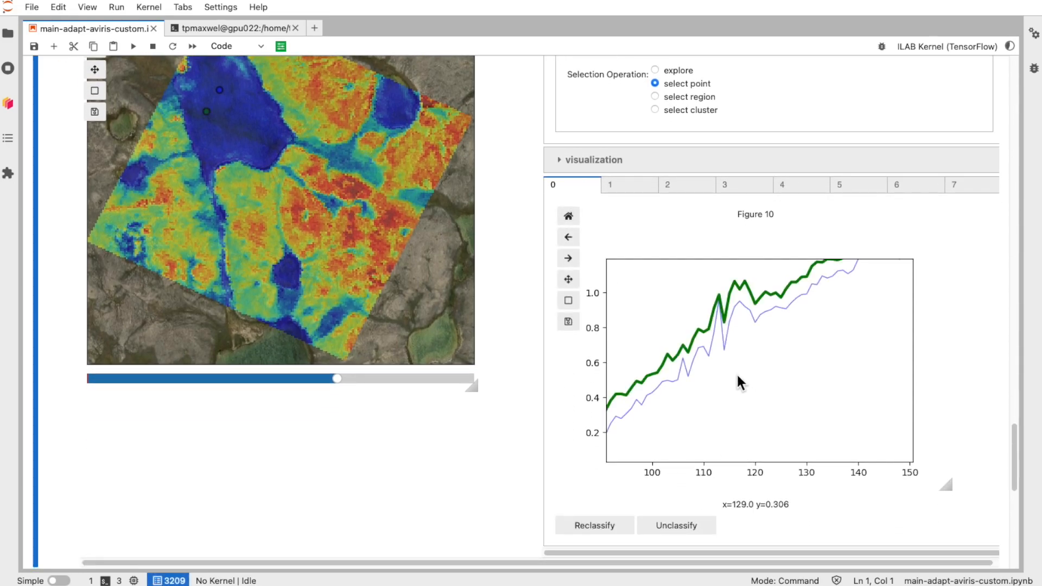
Step: Unclassify both marked points from the spectral plot
{"action": "scroll", "coordinate": [307, 296], "scroll_direction": "up", "scroll_amount": 1}
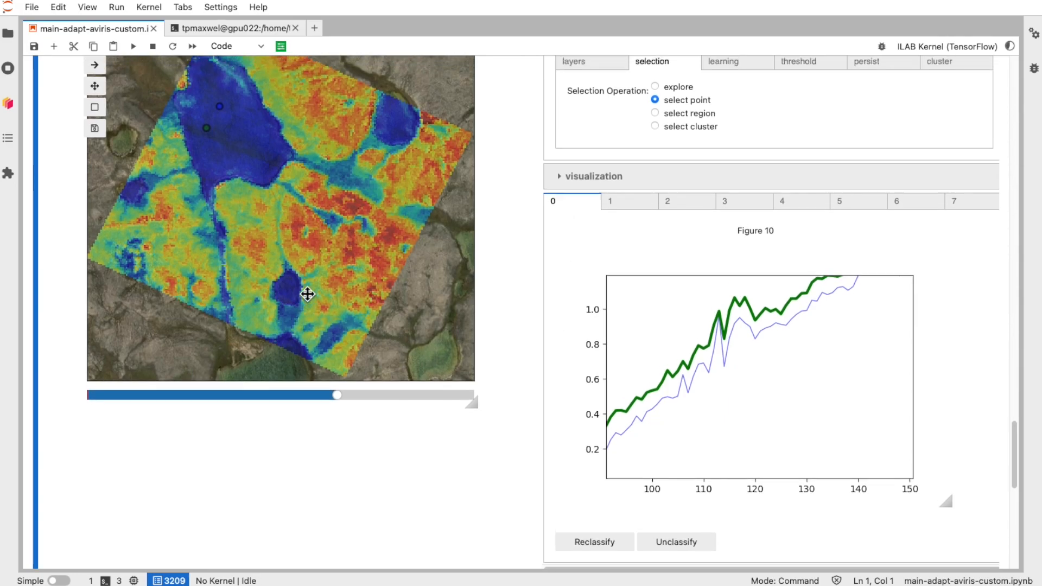
{"action": "scroll", "coordinate": [481, 472], "scroll_direction": "down", "scroll_amount": 3}
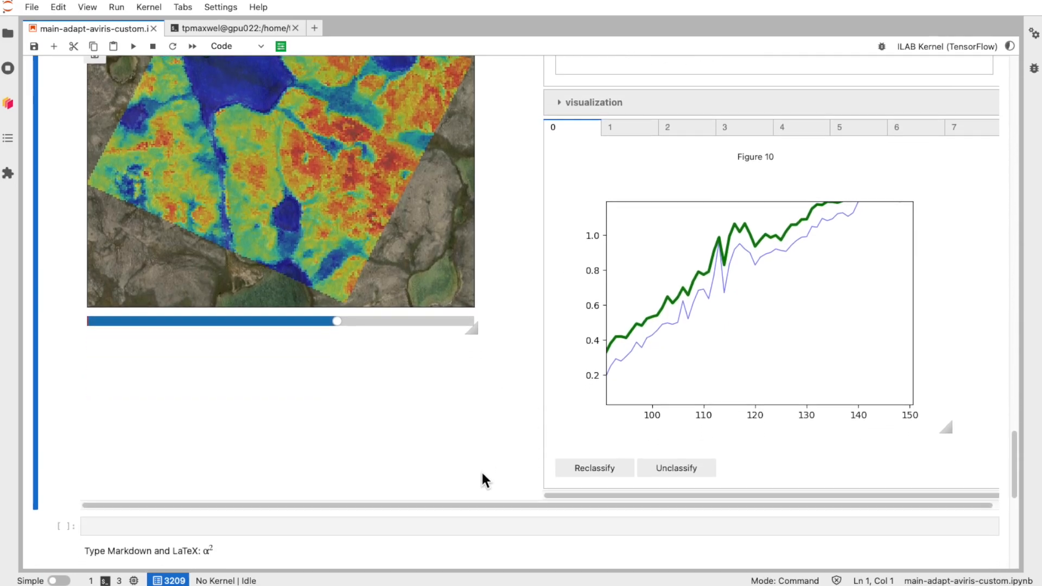
{"action": "left_click", "coordinate": [676, 462]}
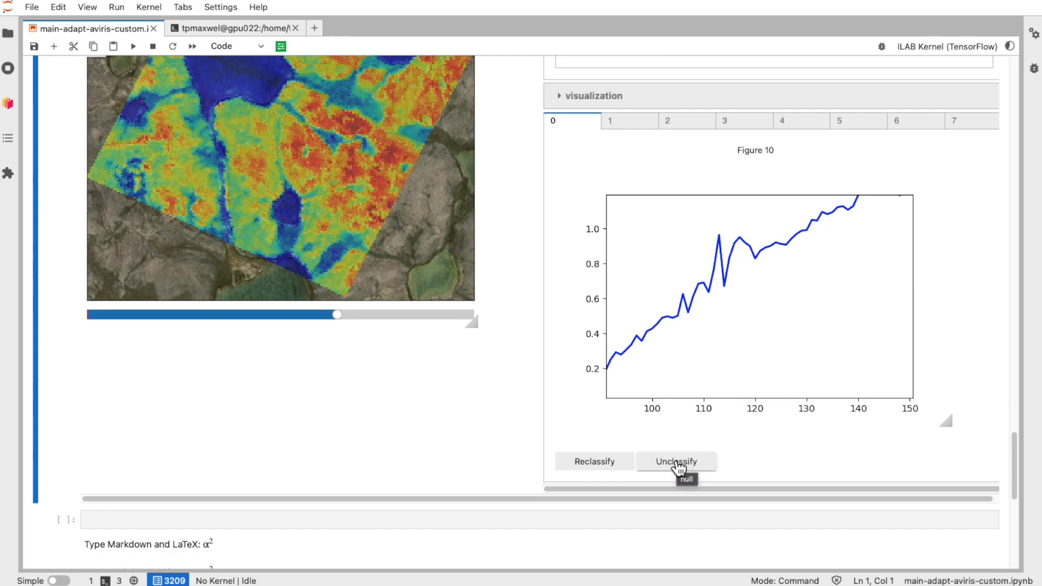
{"action": "left_click", "coordinate": [676, 463]}
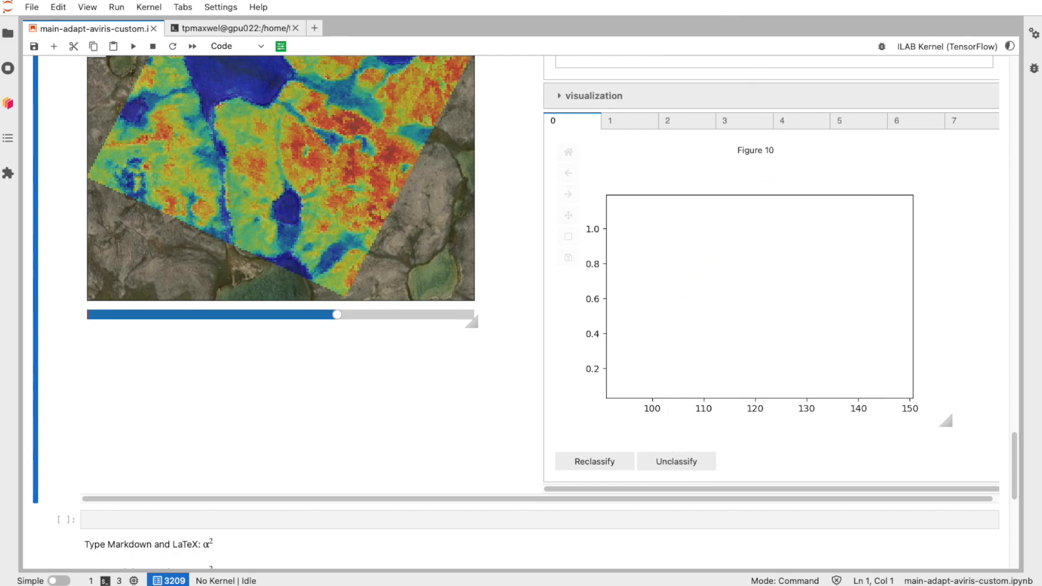